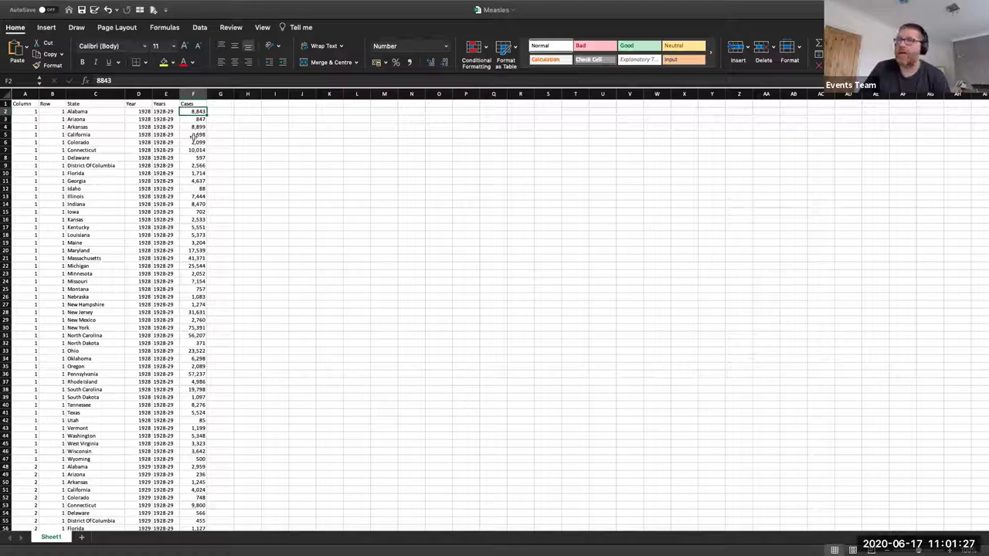
# Step: Look through the state, year and case records in the measles worksheet
pyautogui.click(144, 111)
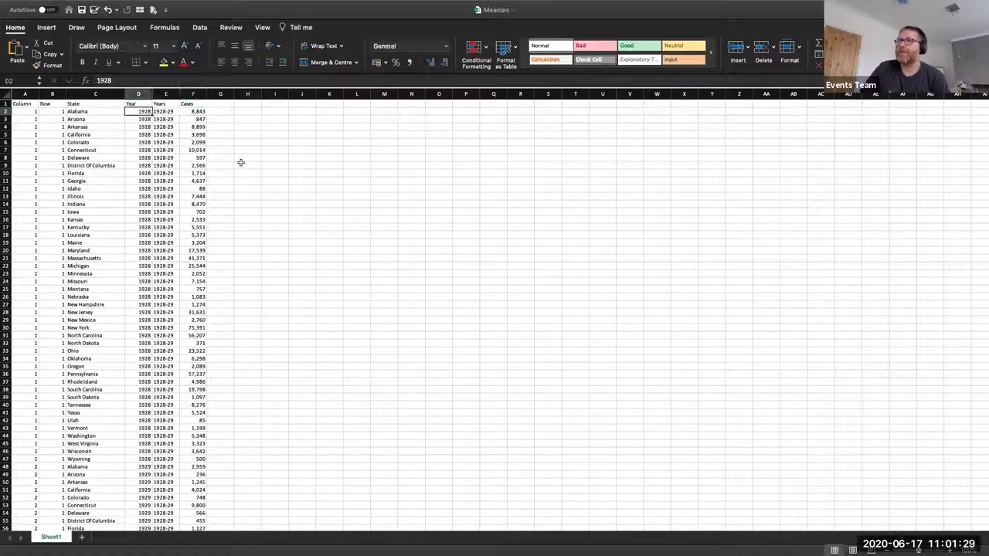
pyautogui.scroll(-20, 144, 246)
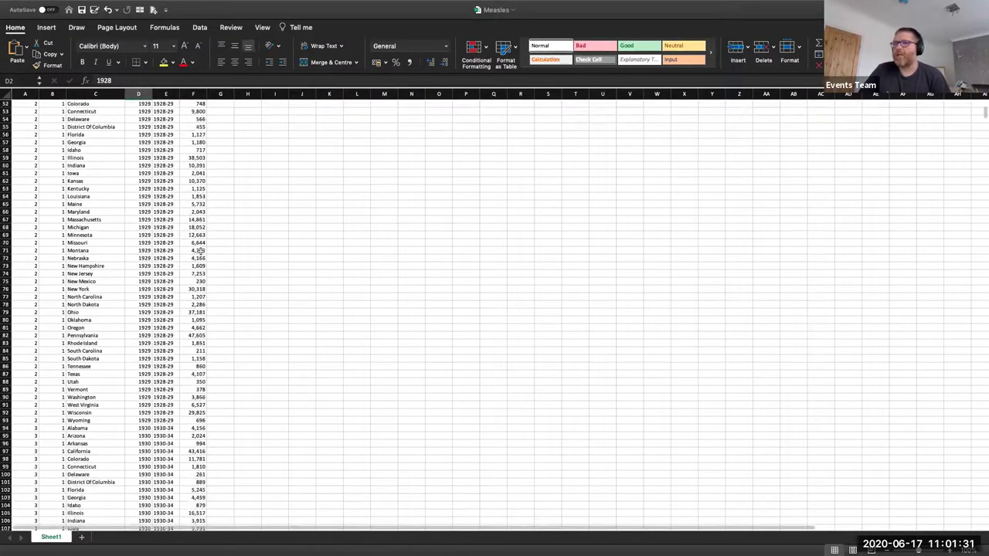
pyautogui.scroll(-8, 207, 245)
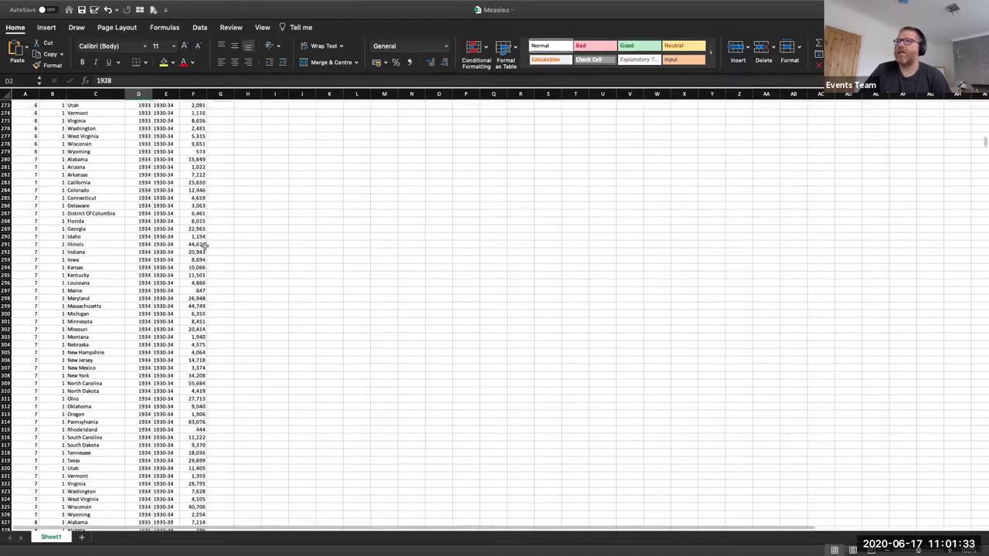
pyautogui.scroll(20, 208, 248)
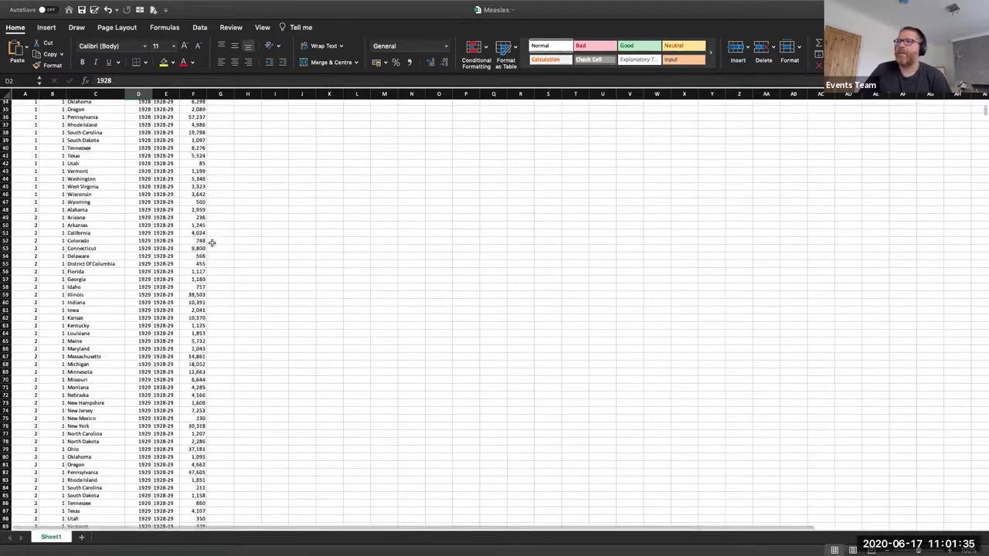
# Step: Switch to Tableau Desktop and expand the Measles workbook window to full screen
pyautogui.moveTo(291, 535)
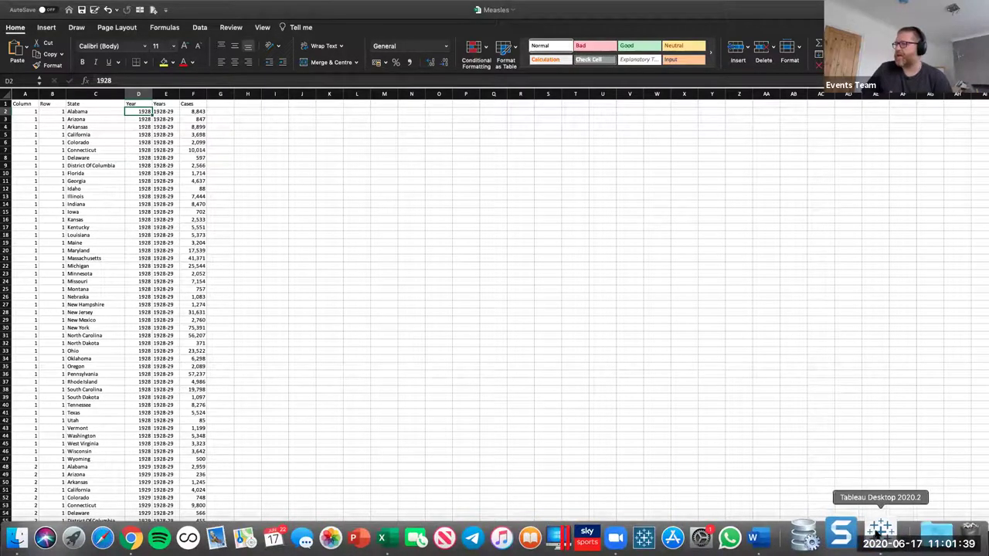
pyautogui.click(881, 531)
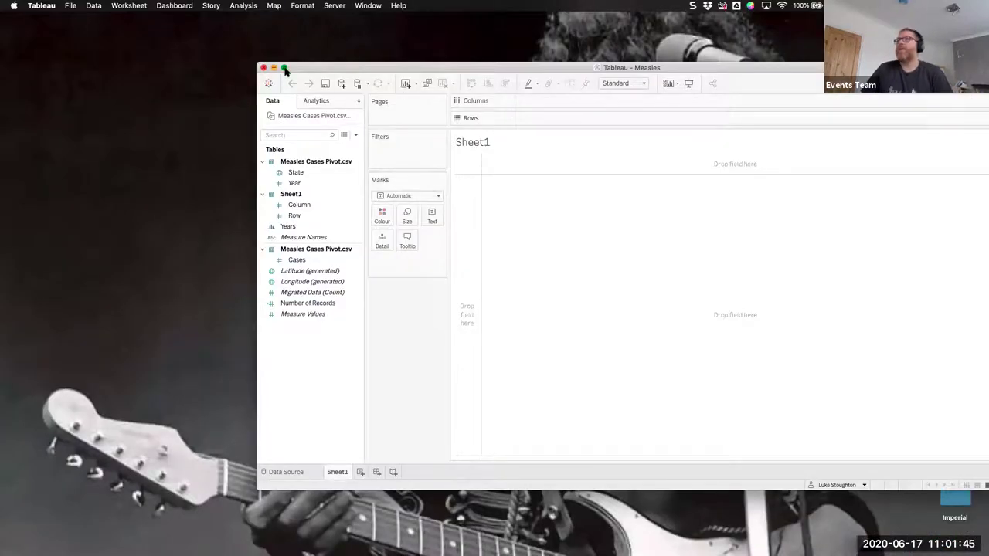
pyautogui.click(285, 68)
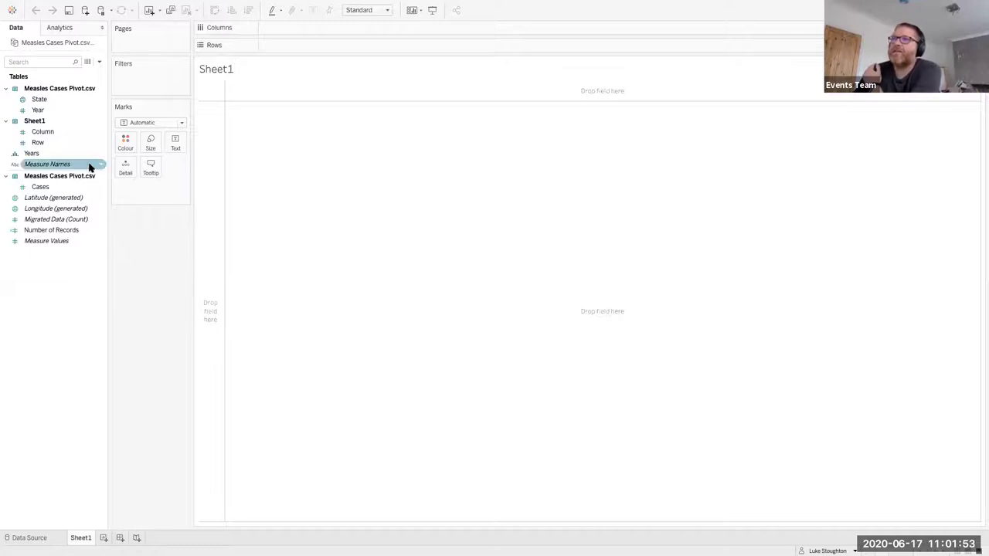
# Step: Build a text table of Cases with State as columns and Year as rows, and swap the rows and columns
pyautogui.moveTo(43, 101); pyautogui.dragTo(313, 28)
pyautogui.moveTo(38, 109); pyautogui.dragTo(267, 48)
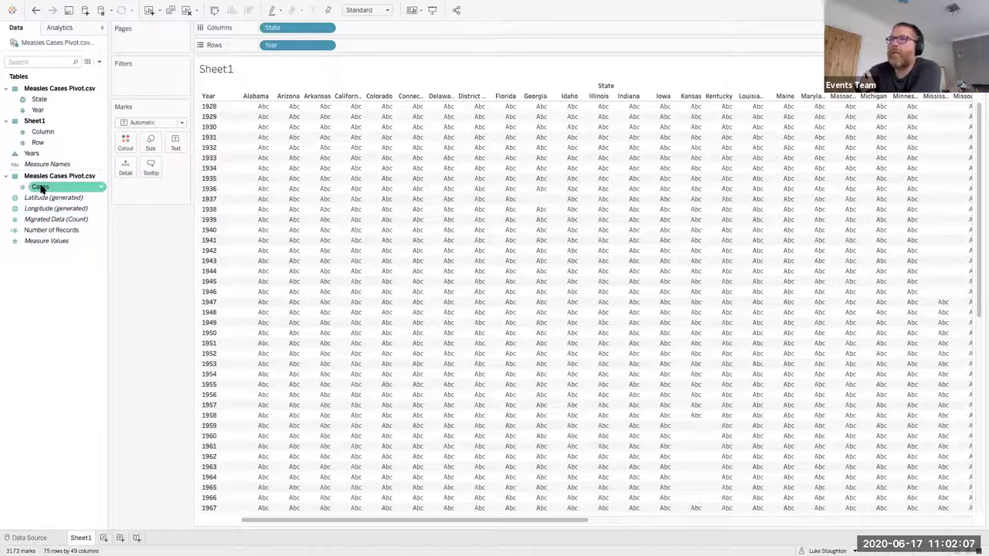
pyautogui.moveTo(41, 189); pyautogui.dragTo(432, 221)
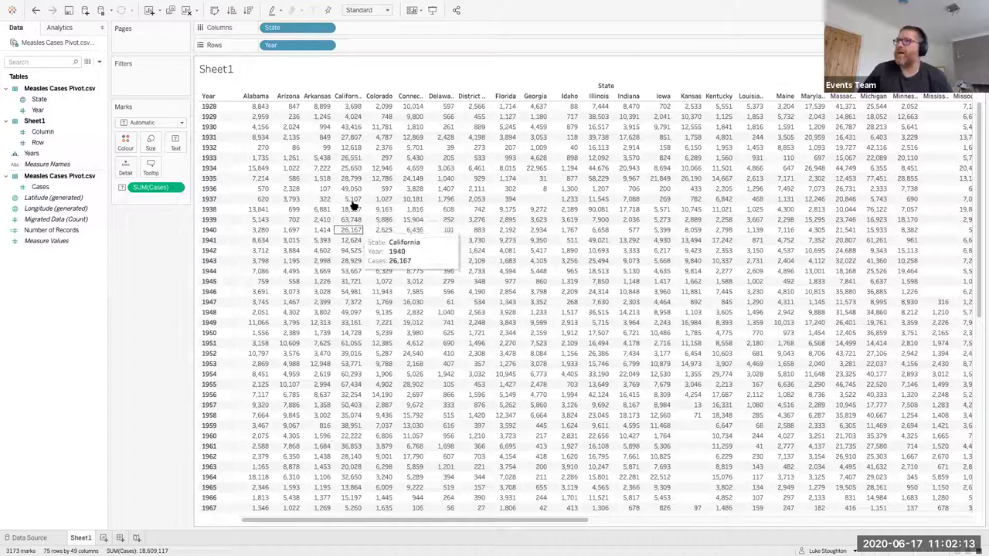
pyautogui.click(219, 16)
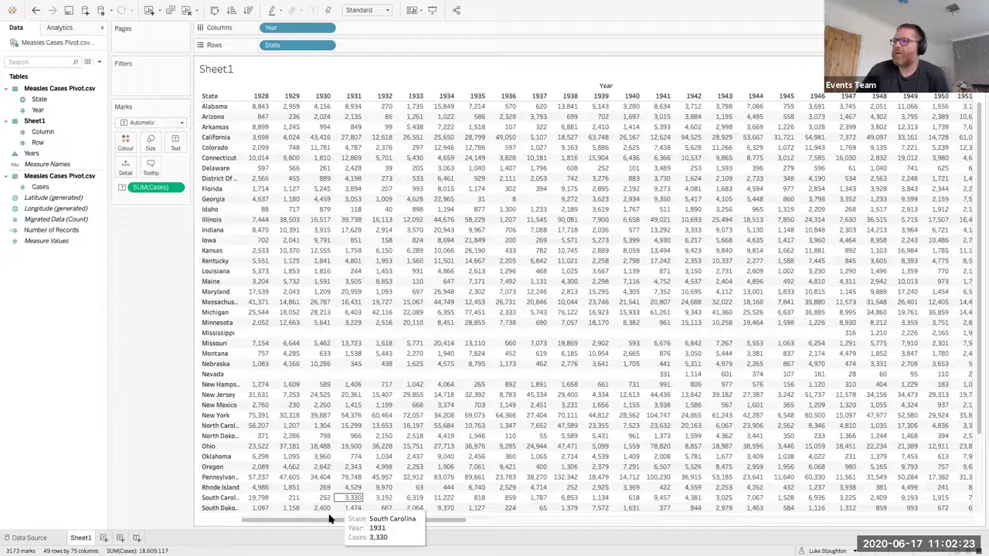
# Step: Examine the case figures across the table's full range of years
pyautogui.moveTo(331, 521); pyautogui.dragTo(276, 522)
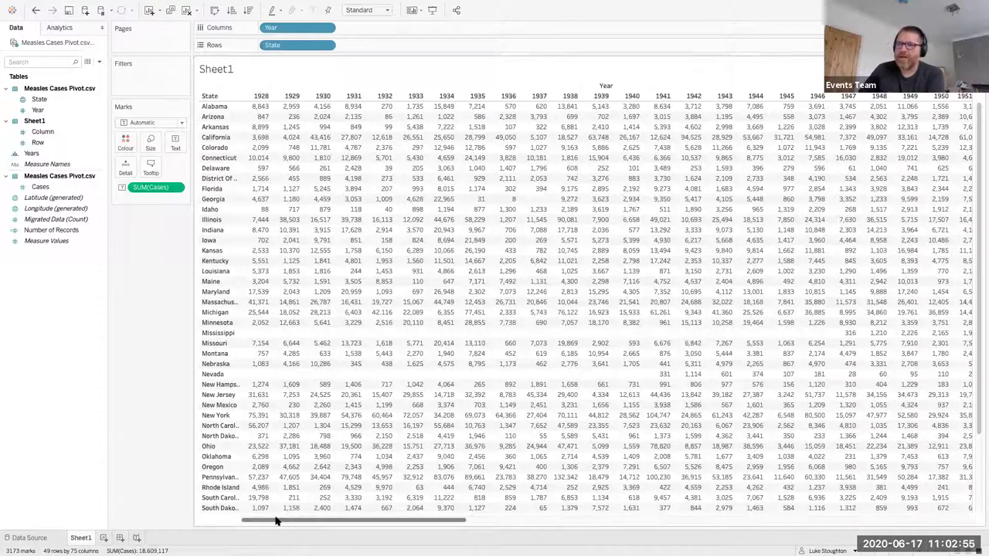
pyautogui.moveTo(275, 521); pyautogui.dragTo(850, 495)
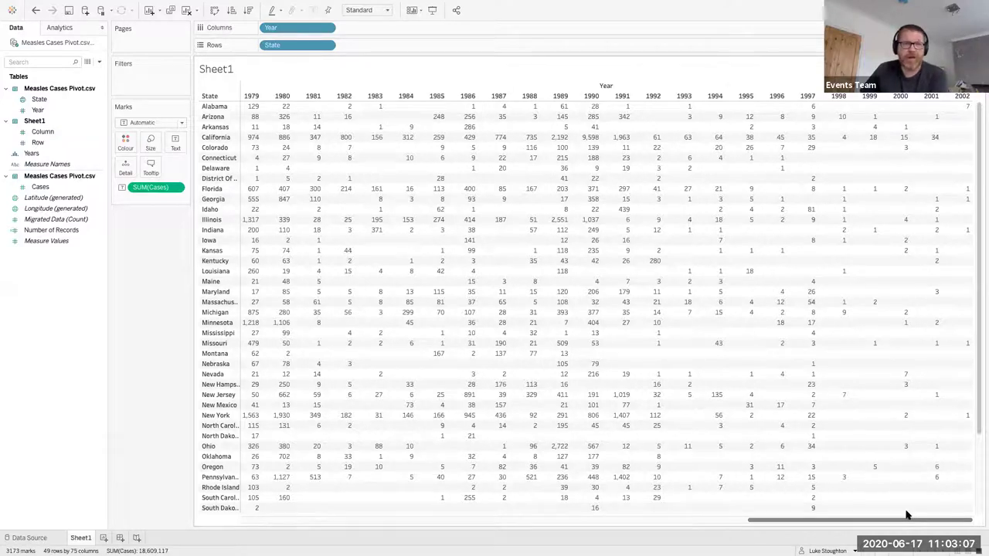
pyautogui.moveTo(847, 509); pyautogui.dragTo(176, 511)
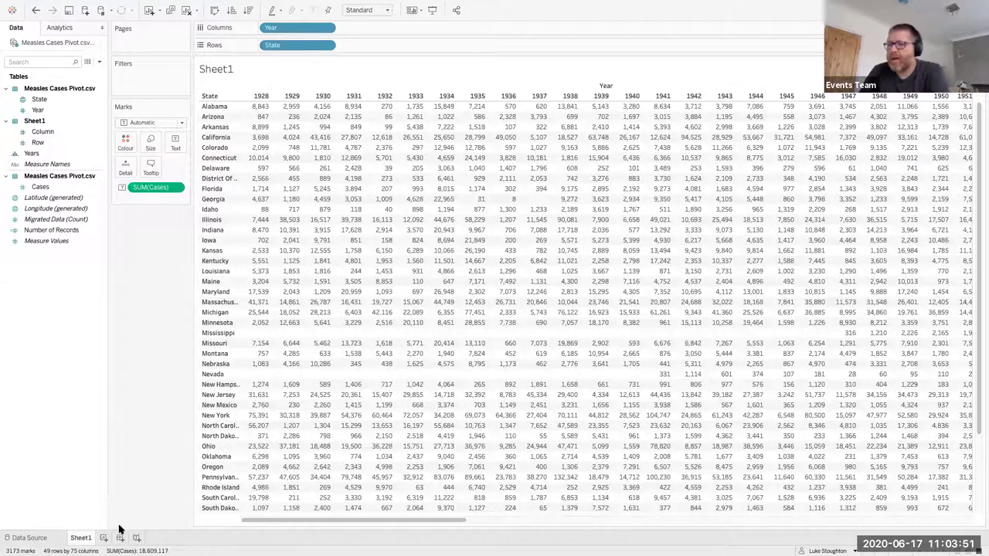
# Step: Duplicate Sheet1 and show SUM(Cases) as colour instead of text in the copy
pyautogui.rightClick(82, 538)
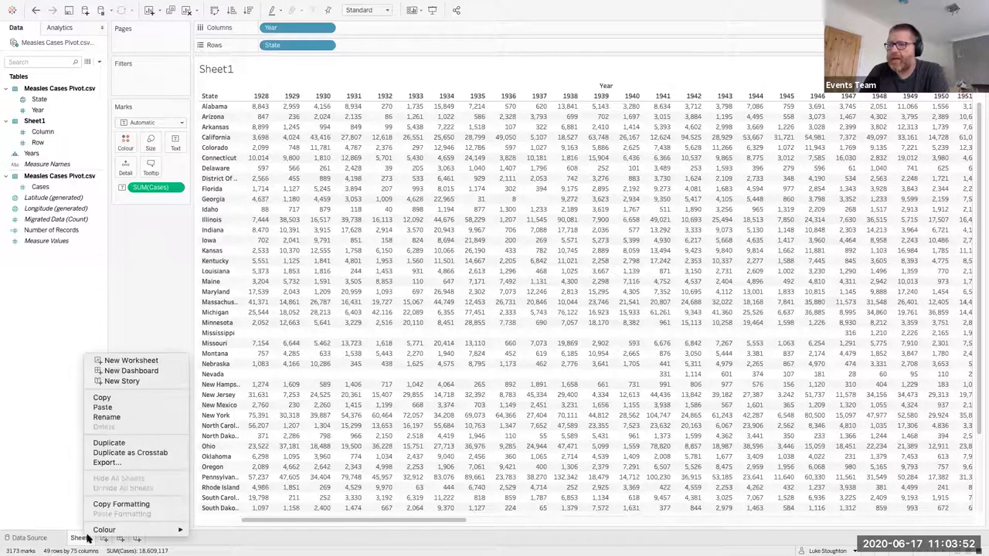
pyautogui.click(109, 443)
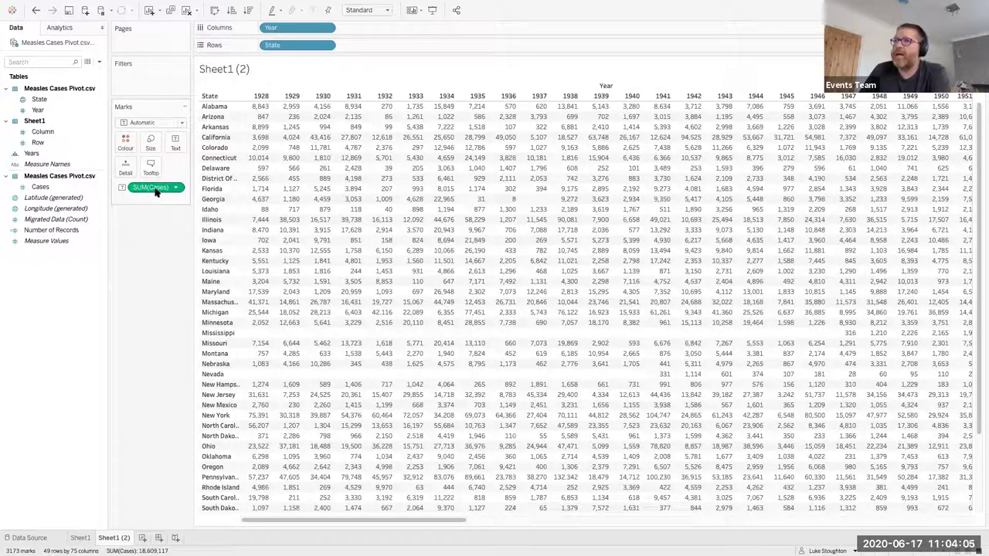
pyautogui.moveTo(156, 192); pyautogui.dragTo(152, 190)
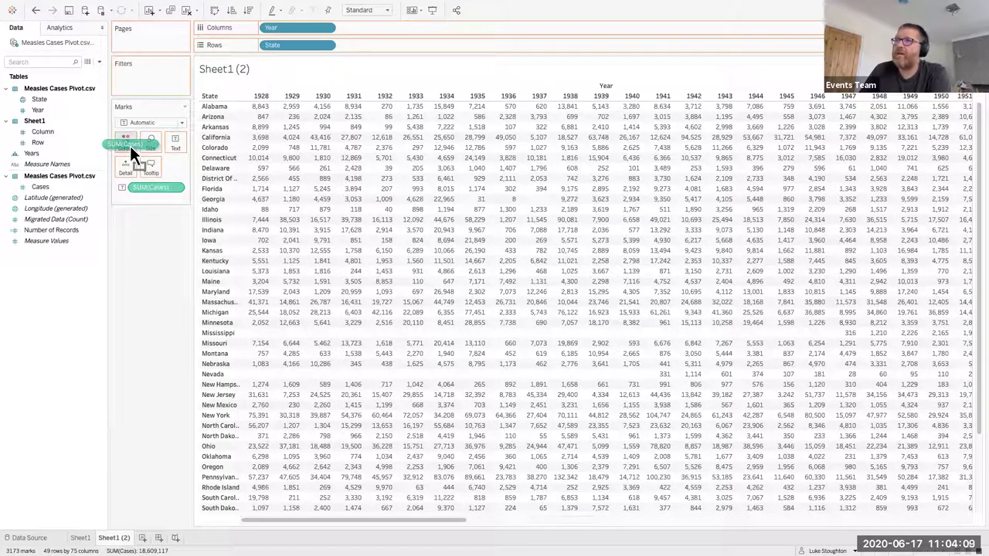
pyautogui.moveTo(129, 144); pyautogui.dragTo(129, 144)
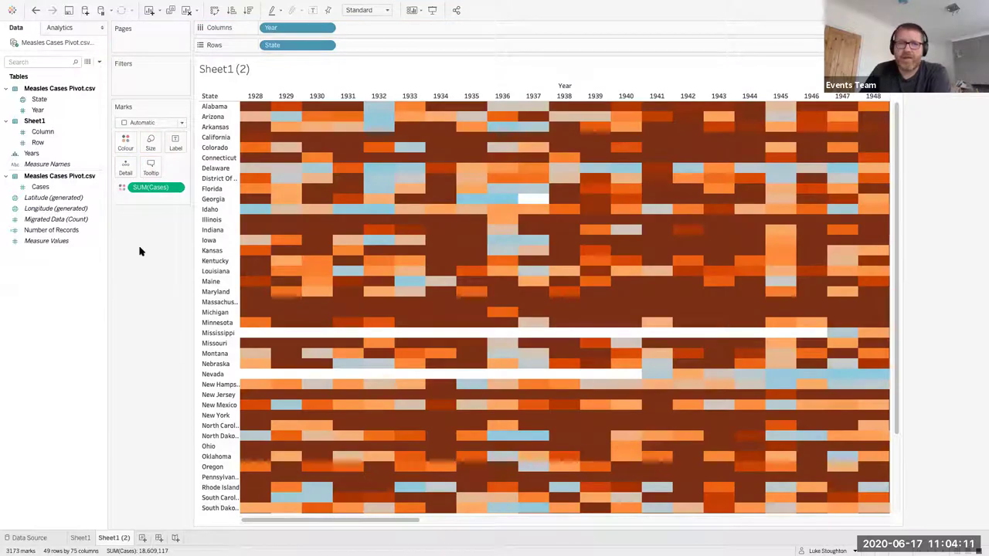
# Step: Fit the heatmap to Entire View and convert the Year field on the columns to continuous
pyautogui.click(364, 12)
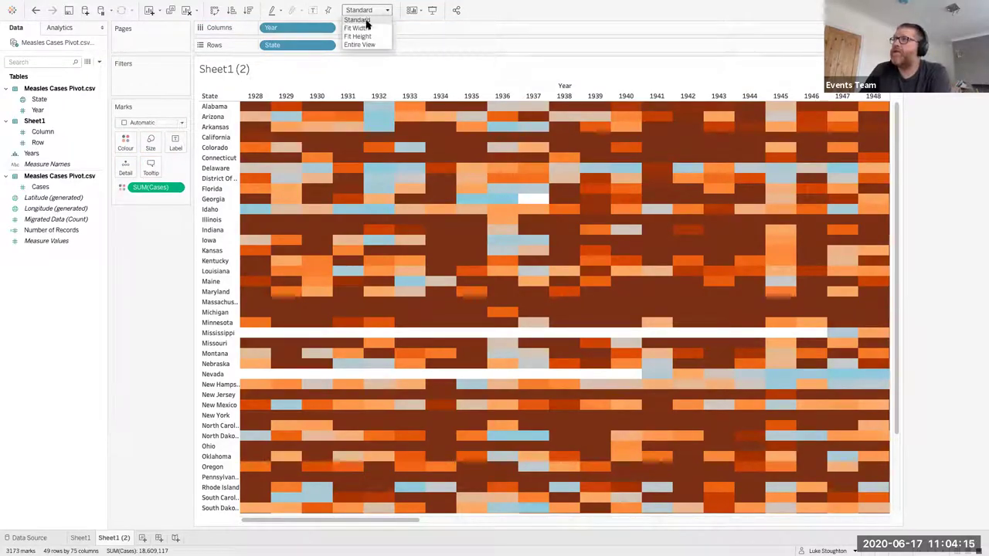
pyautogui.click(360, 44)
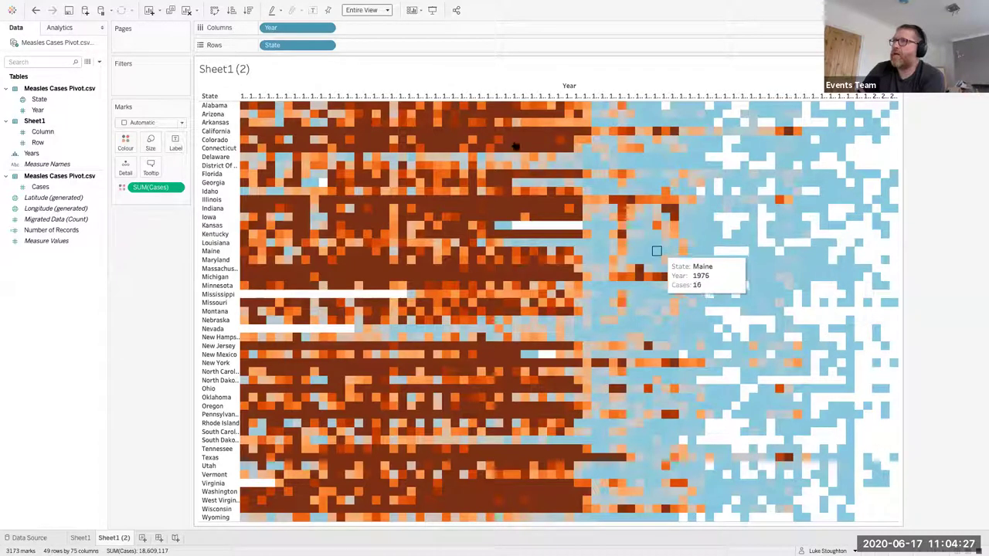
pyautogui.click(326, 29)
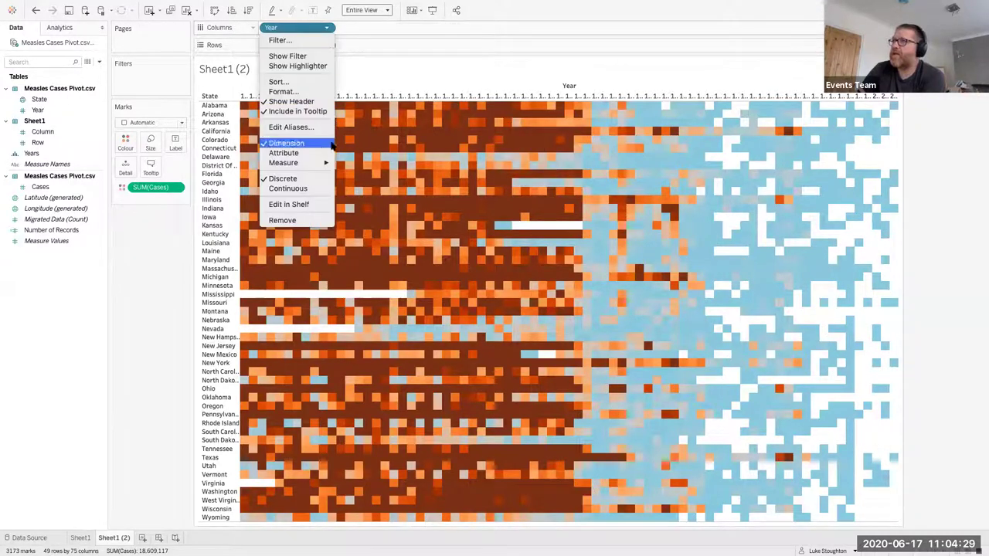
pyautogui.click(314, 188)
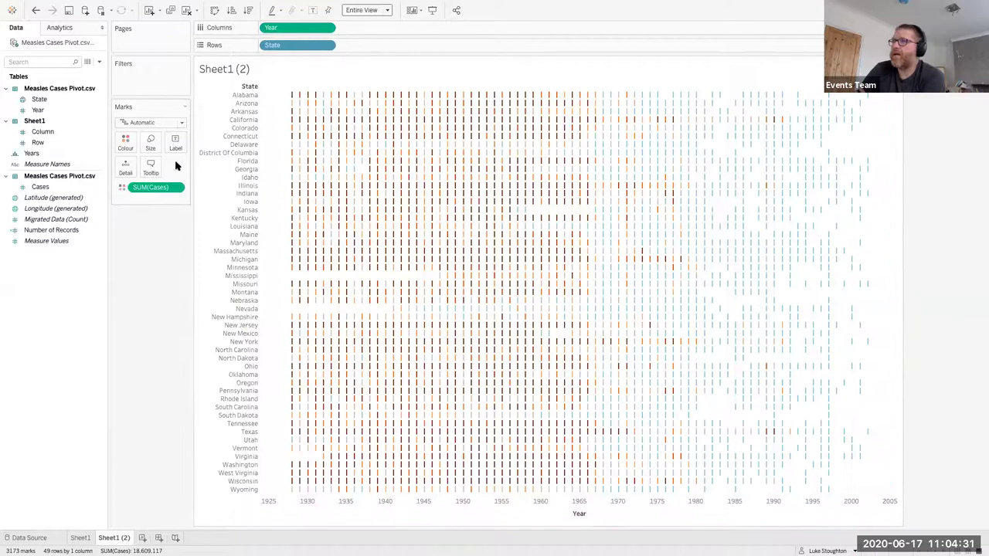
# Step: Change the mark type to Square and enlarge the squares slightly
pyautogui.click(138, 123)
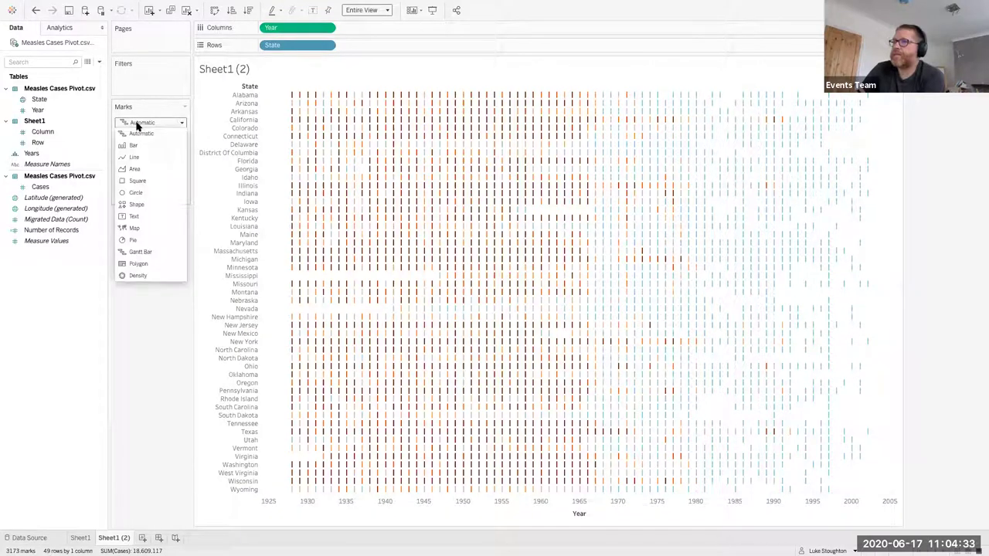
pyautogui.click(143, 181)
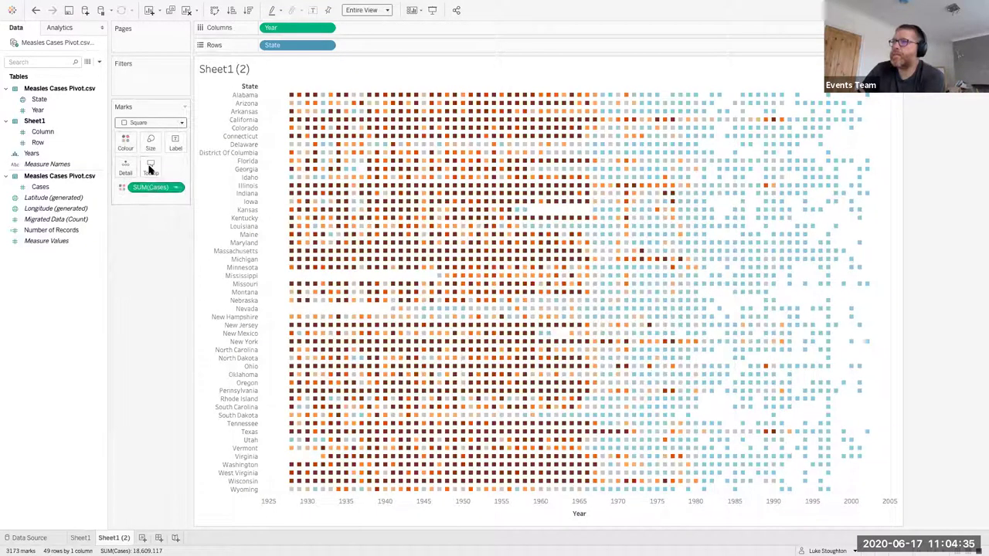
pyautogui.click(150, 141)
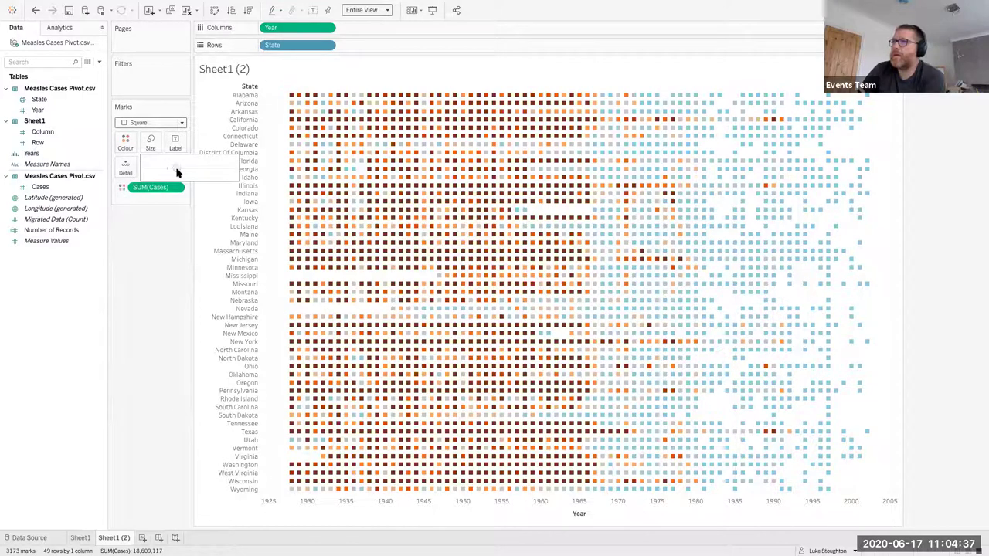
pyautogui.click(176, 171)
# Step: Add a reference line to the Year axis with a constant value of 1963
pyautogui.rightClick(546, 510)
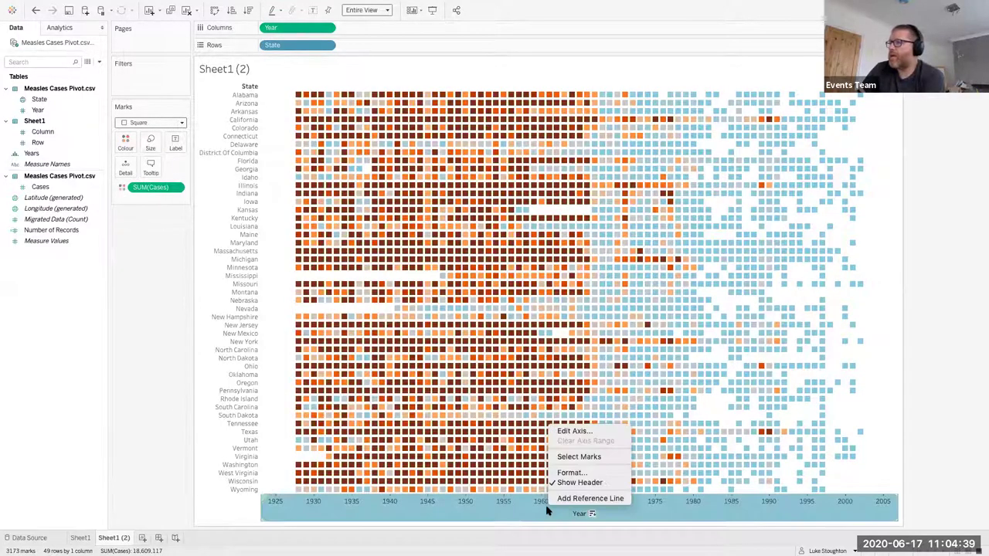
pyautogui.click(567, 499)
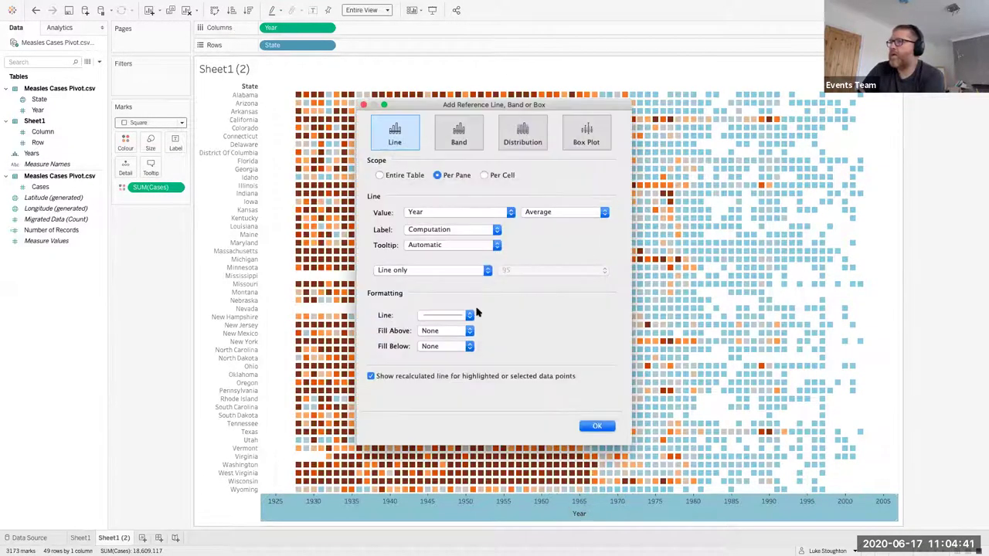
pyautogui.click(545, 214)
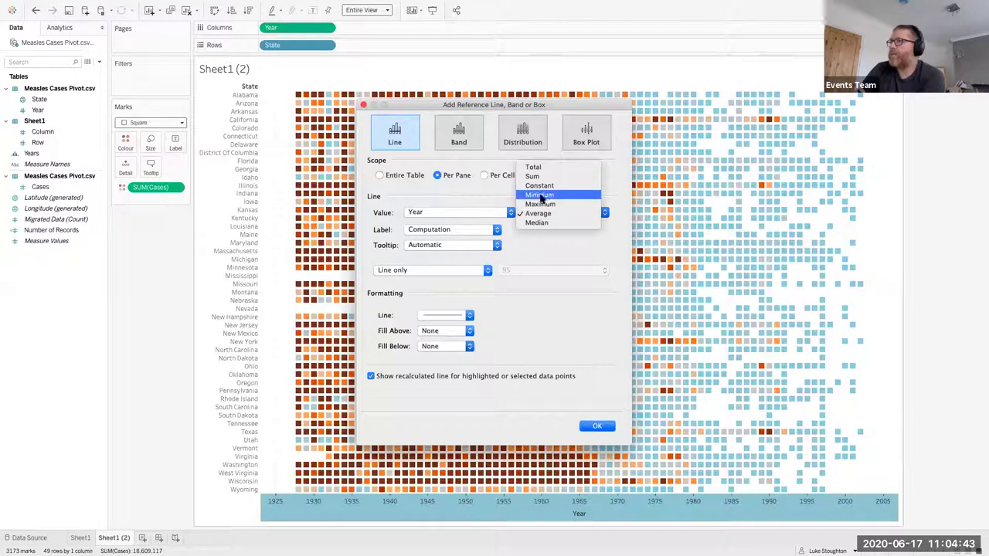
pyautogui.click(538, 188)
pyautogui.click(453, 212)
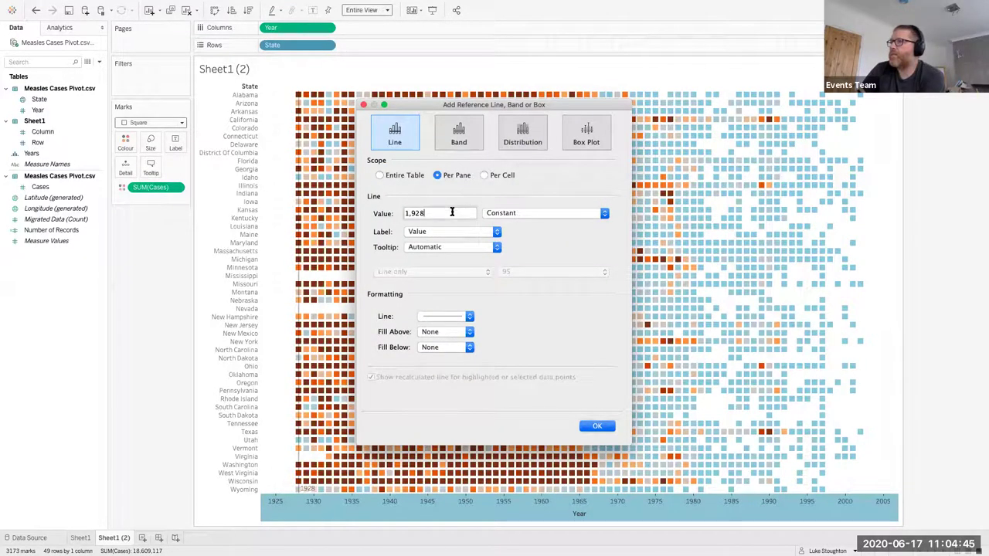
pyautogui.press('BackSpace')
pyautogui.press('BackSpace')
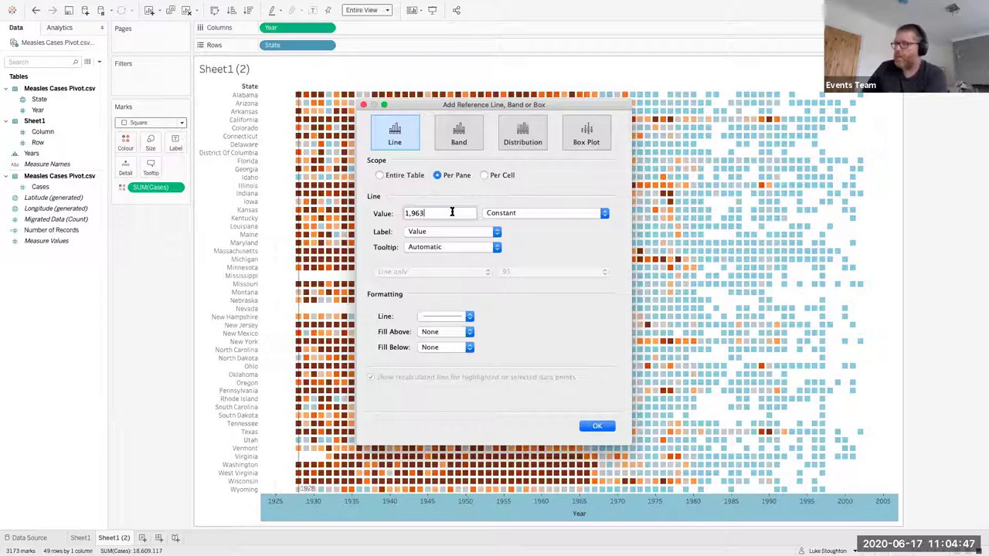
# Step: Format the 1963 reference line as a thick black line and apply it
pyautogui.click(427, 316)
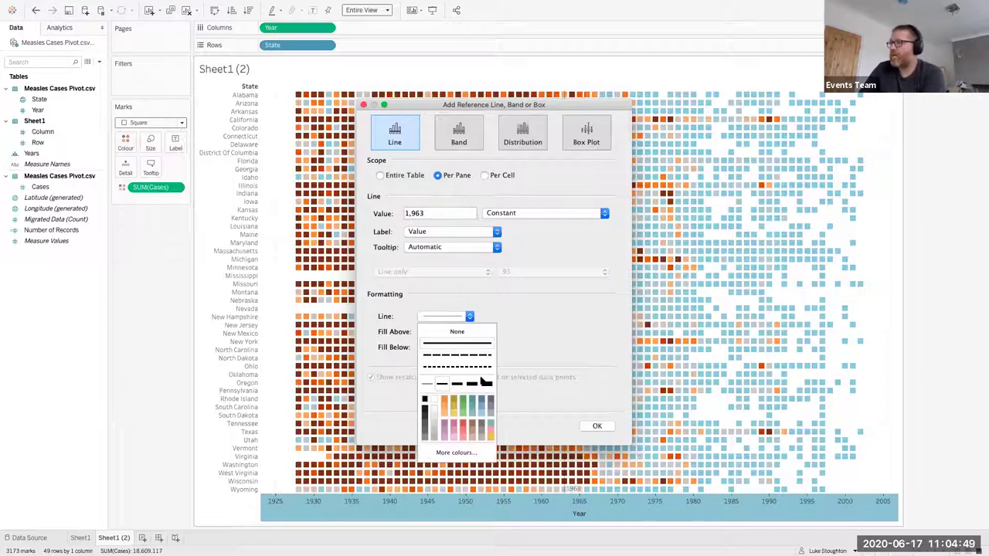
pyautogui.click(472, 384)
pyautogui.click(424, 399)
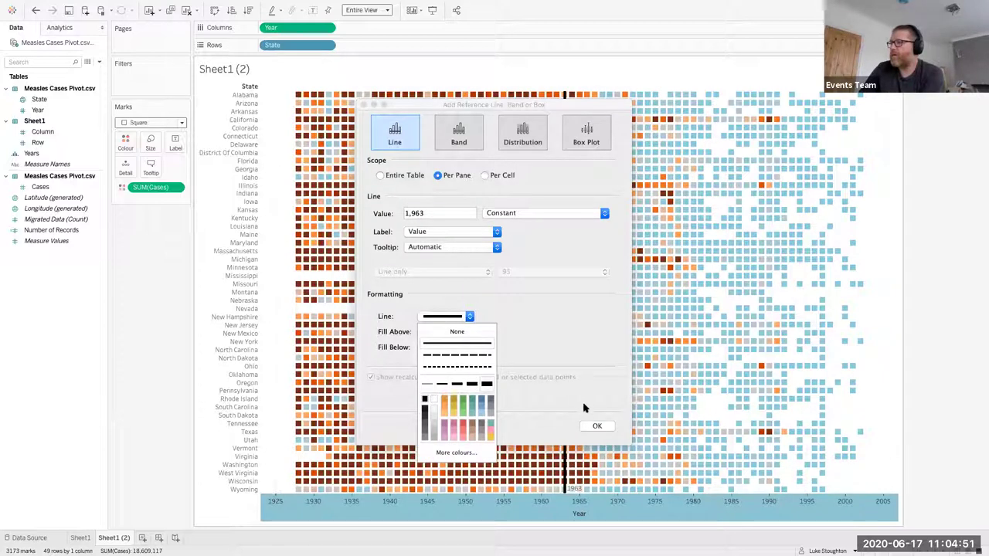
pyautogui.click(577, 402)
pyautogui.click(597, 426)
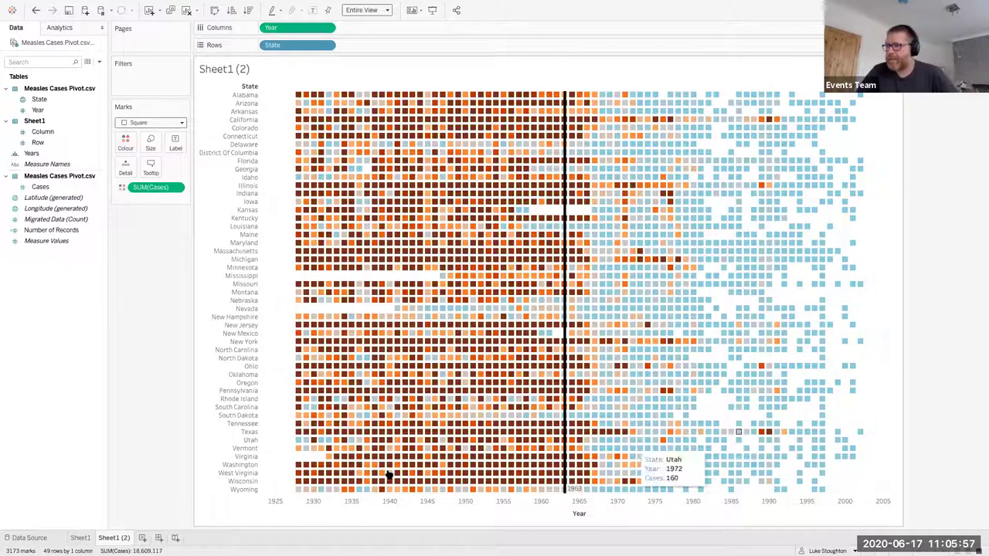
# Step: Create a new worksheet and plot the State field as points on a map
pyautogui.click(143, 537)
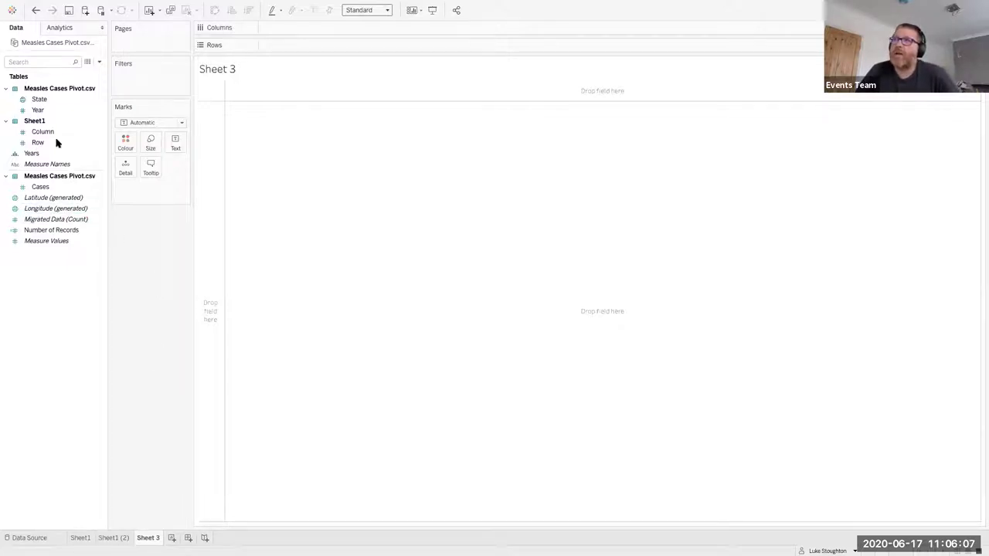
pyautogui.click(39, 101)
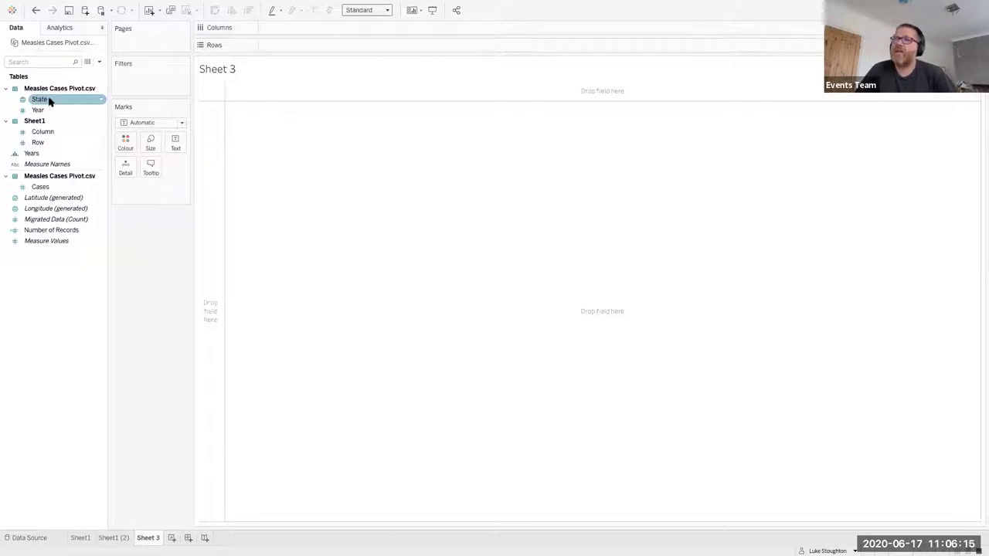
pyautogui.click(48, 101)
pyautogui.doubleClick(48, 101)
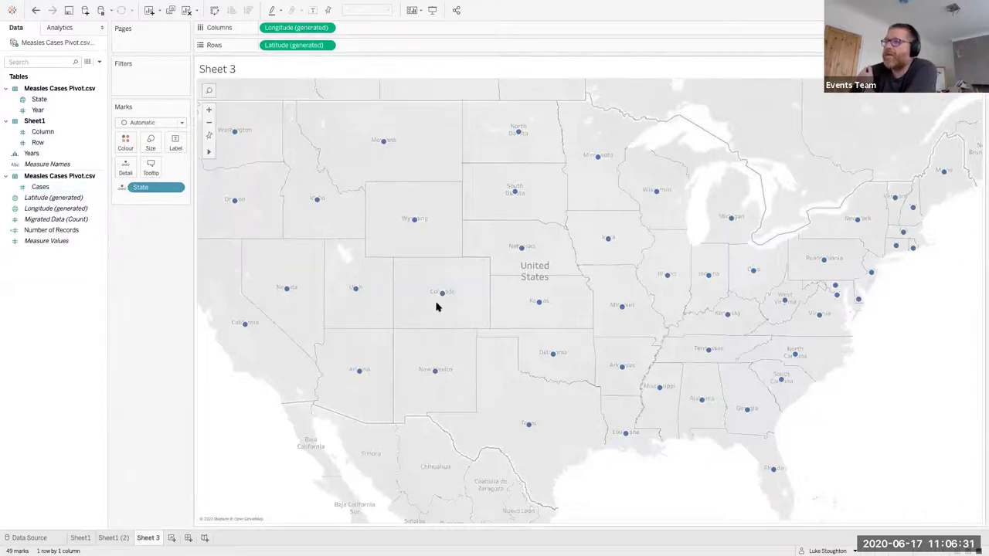
# Step: Colour the states on the map by the Cases measure and view the details of a few states
pyautogui.moveTo(439, 375)
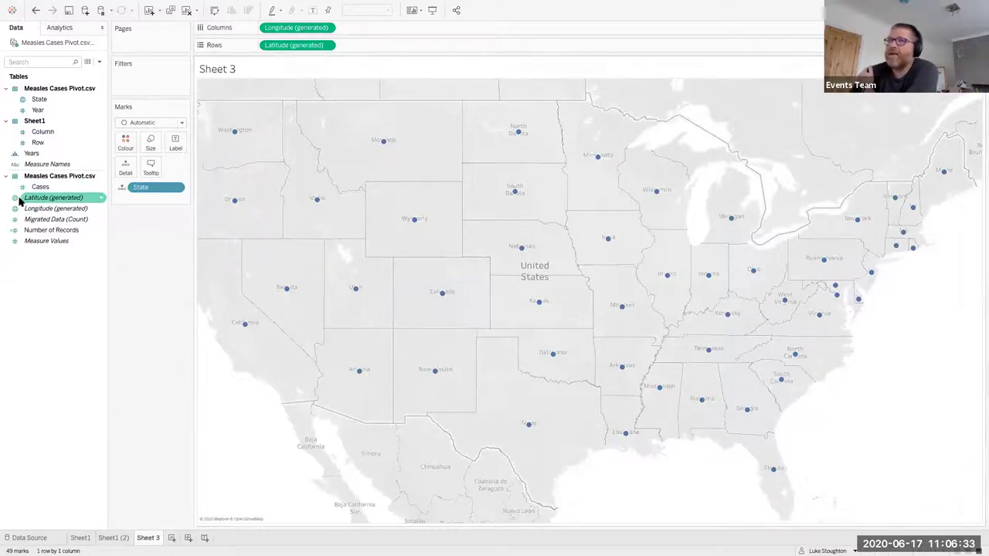
pyautogui.moveTo(38, 188); pyautogui.dragTo(123, 147)
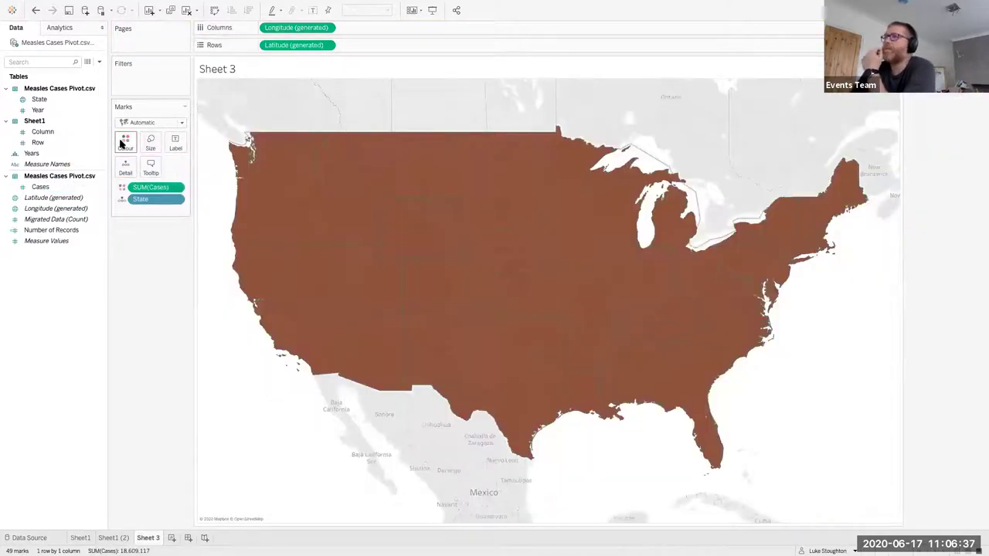
pyautogui.moveTo(407, 234)
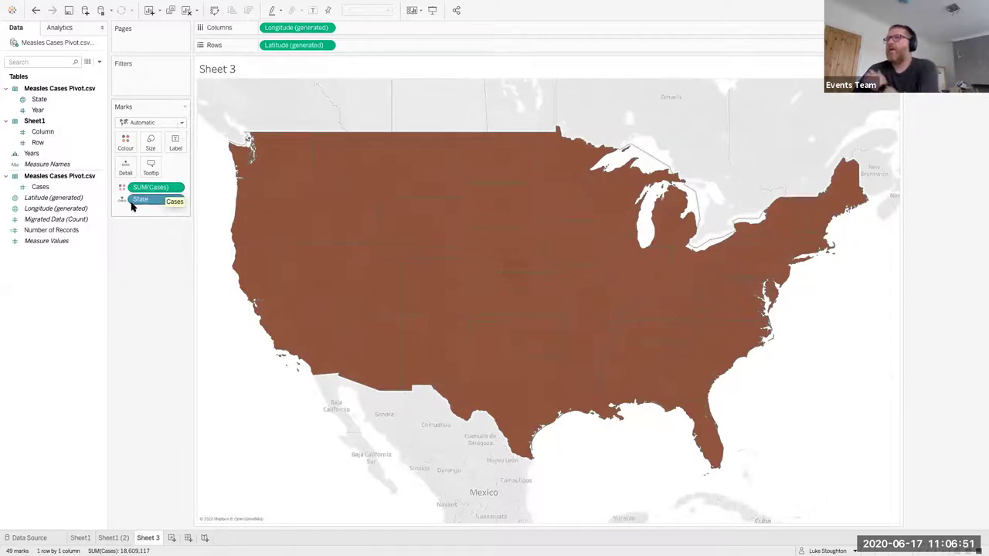
pyautogui.moveTo(355, 289)
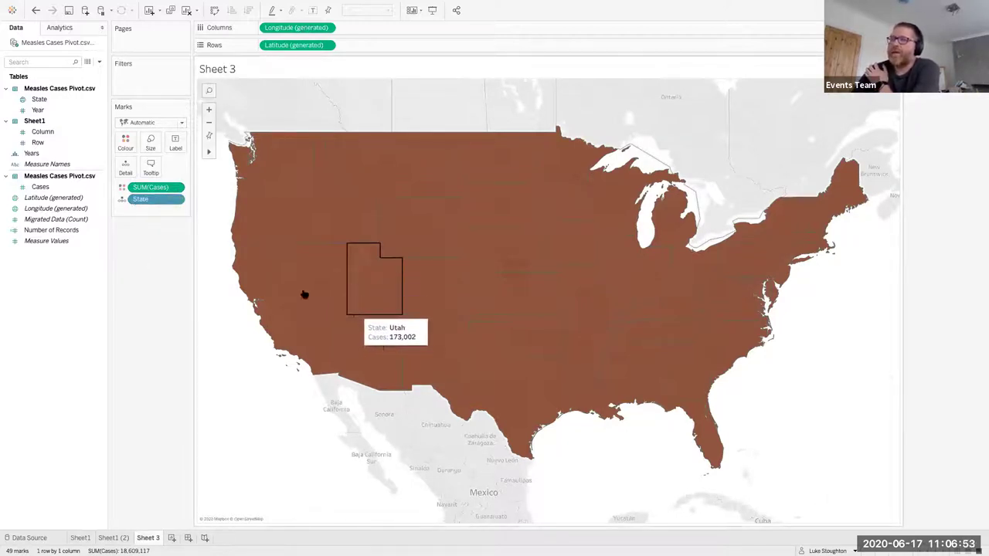
pyautogui.moveTo(464, 288)
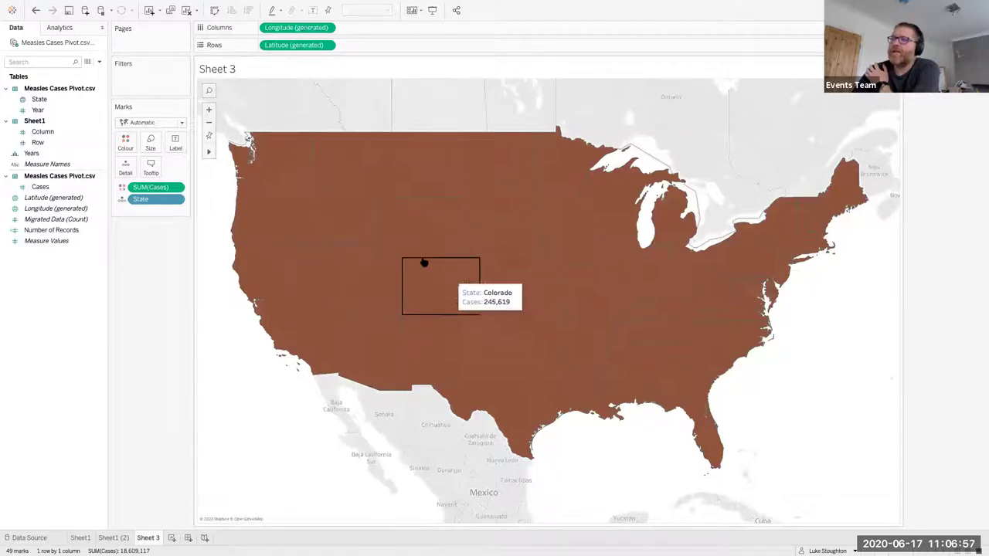
pyautogui.moveTo(287, 219)
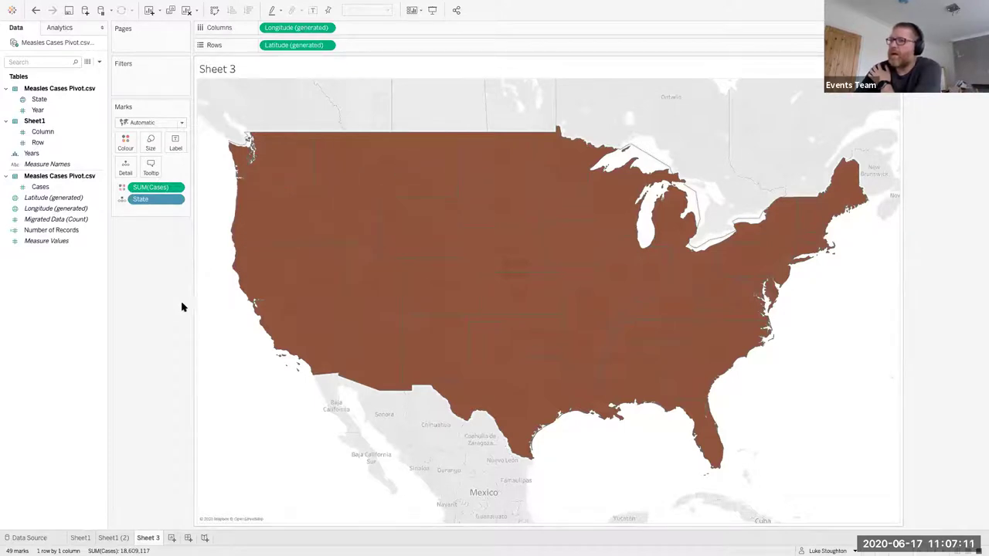
# Step: Switch to Excel and examine the Column and Row fields in the Measles workbook
pyautogui.moveTo(210, 553)
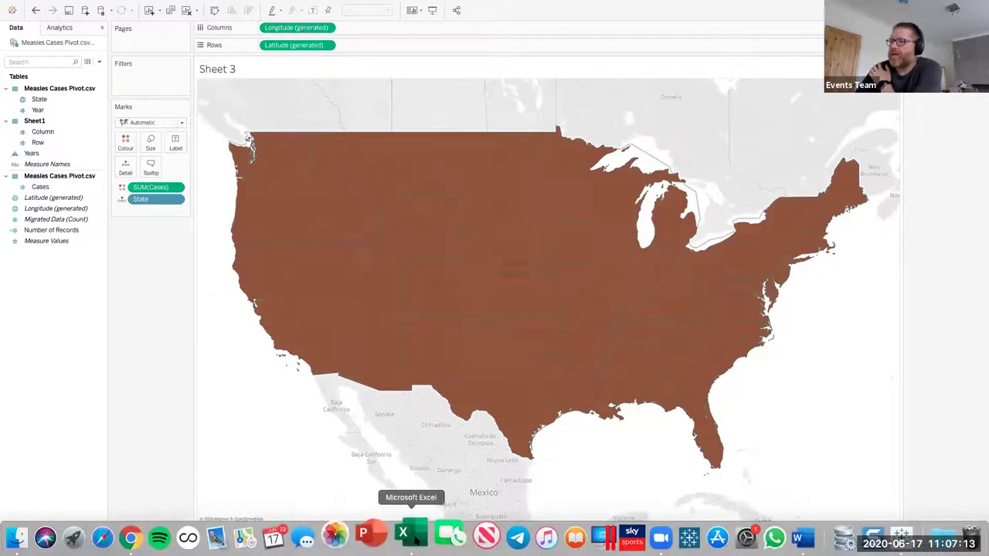
pyautogui.click(405, 533)
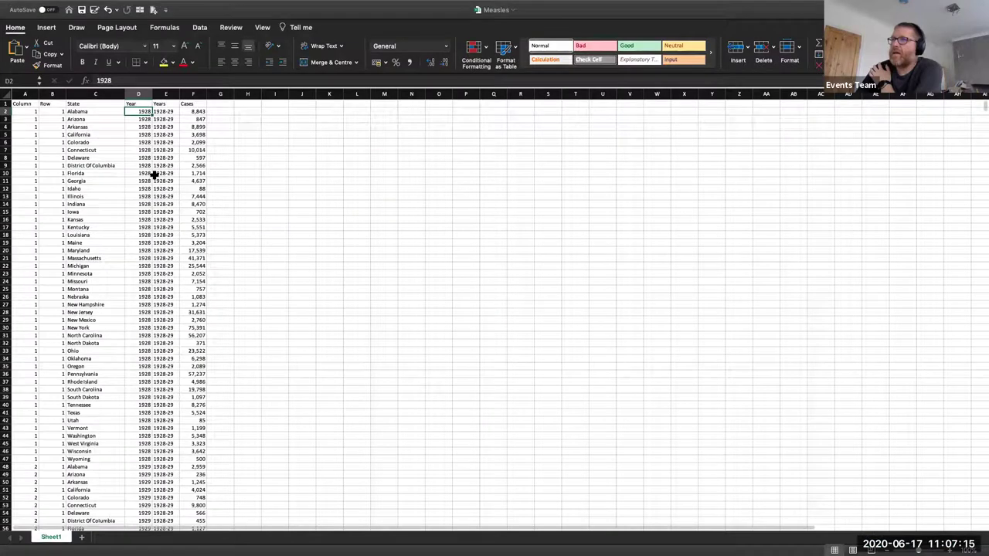
pyautogui.moveTo(23, 94)
pyautogui.mouseDown()
pyautogui.moveTo(44, 95)
pyautogui.moveTo(30, 94)
pyautogui.mouseUp()
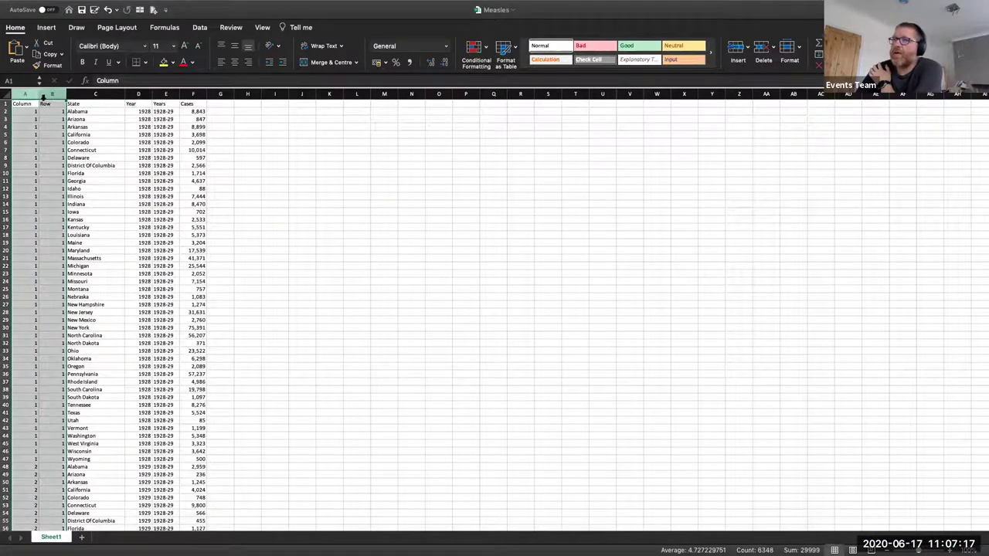
pyautogui.click(29, 111)
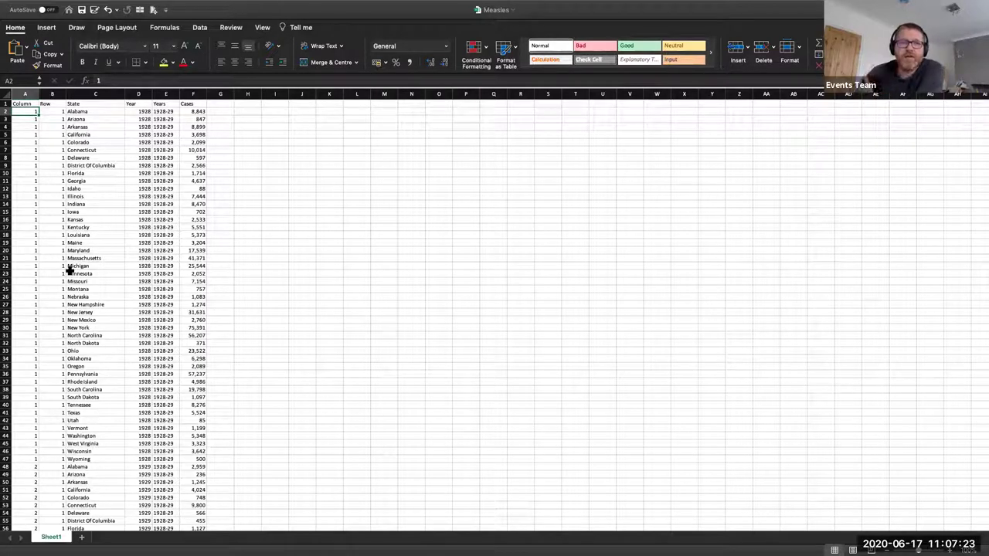
pyautogui.click(31, 94)
pyautogui.click(40, 109)
# Step: Examine where the Column and Row numbers change between years down the Measles data
pyautogui.scroll(-9, 19, 191)
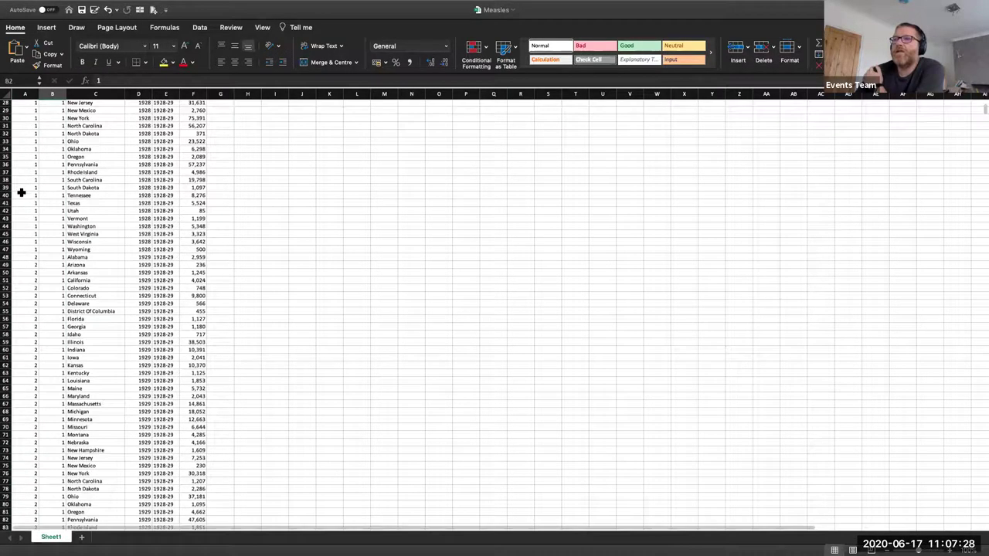
pyautogui.click(25, 256)
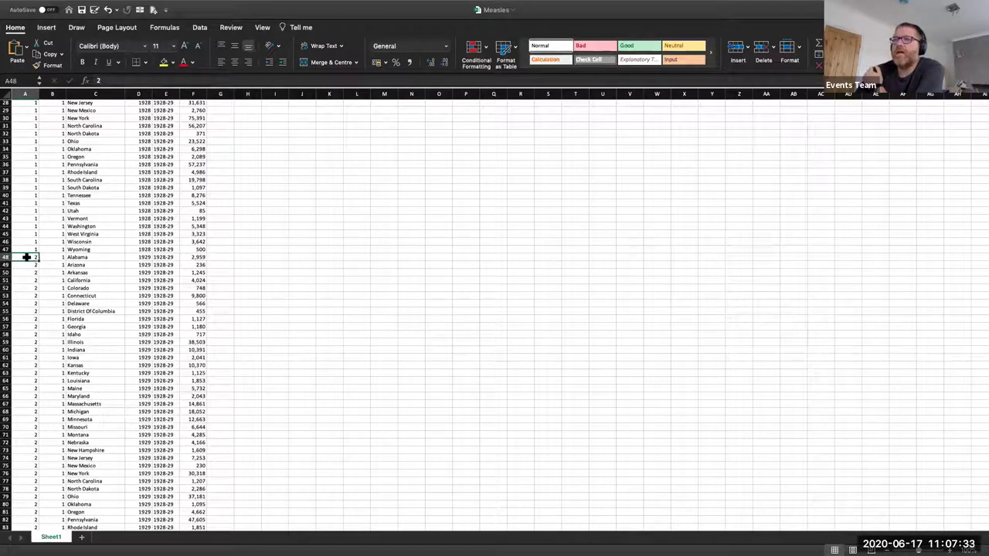
pyautogui.click(55, 257)
pyautogui.scroll(-20, 59, 286)
pyautogui.scroll(-20, 60, 293)
pyautogui.scroll(-20, 27, 347)
pyautogui.scroll(-20, 24, 349)
pyautogui.scroll(-7, 22, 345)
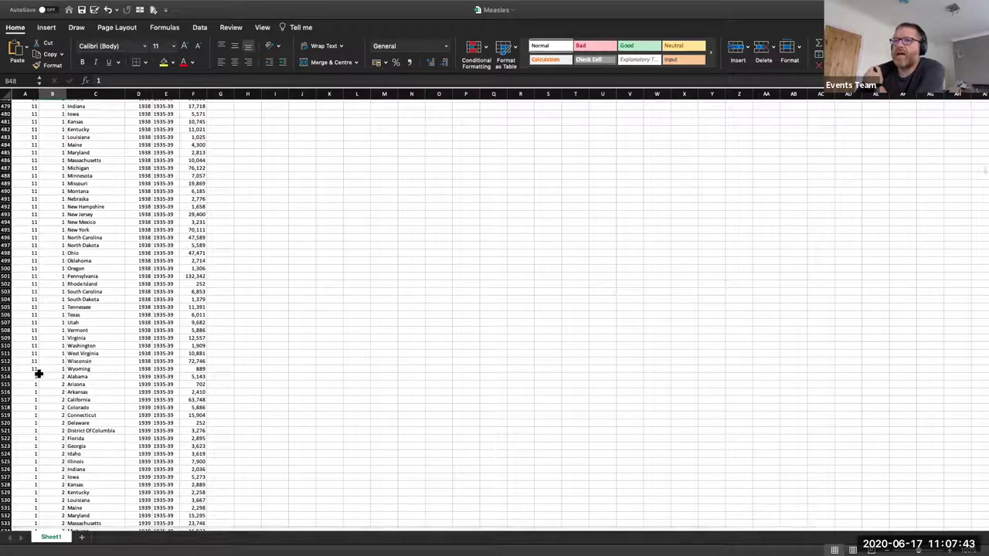
pyautogui.click(32, 376)
pyautogui.click(44, 376)
pyautogui.scroll(20, 49, 307)
pyautogui.scroll(20, 49, 307)
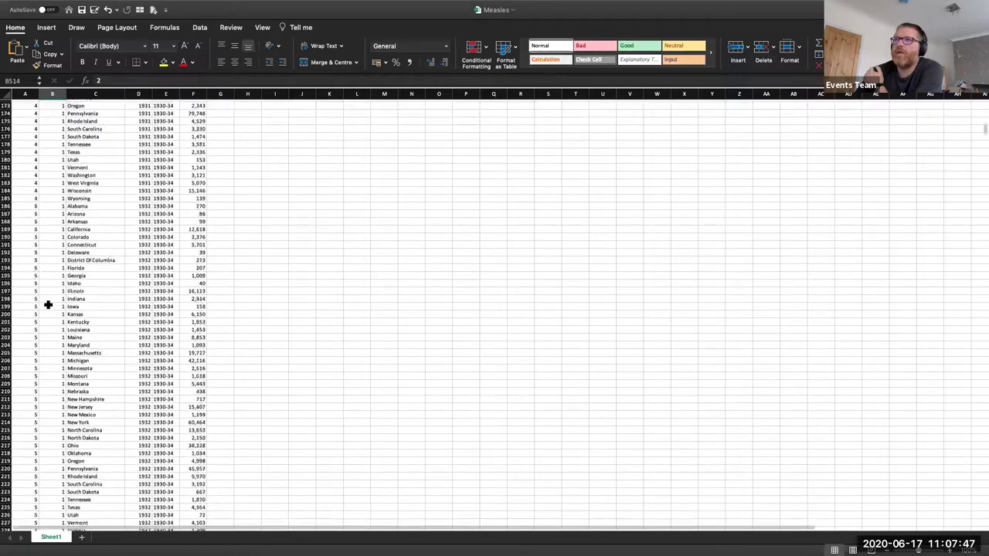
pyautogui.scroll(4, 45, 300)
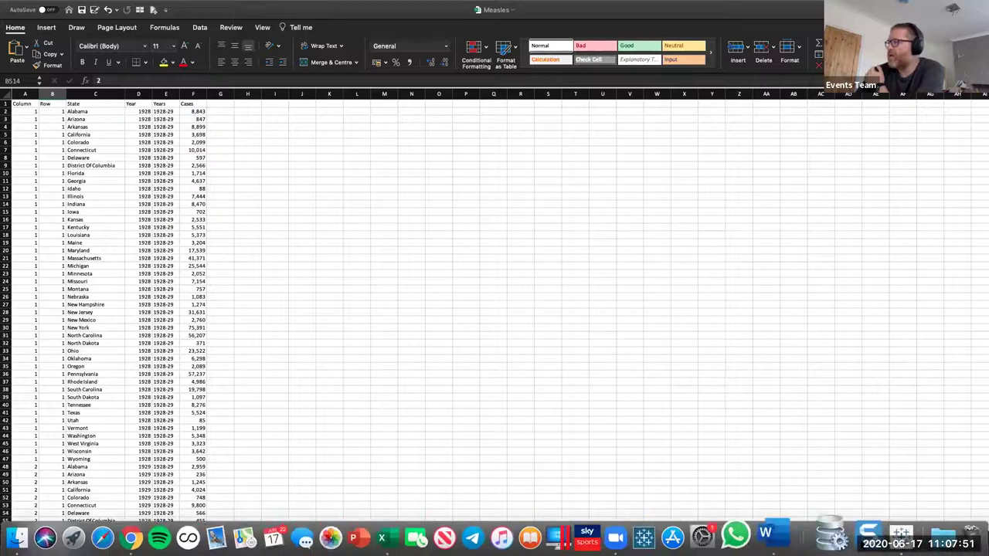
# Step: Switch back to Tableau, split the map into a grid with Column across and Row down, and shrink the cells
pyautogui.click(877, 533)
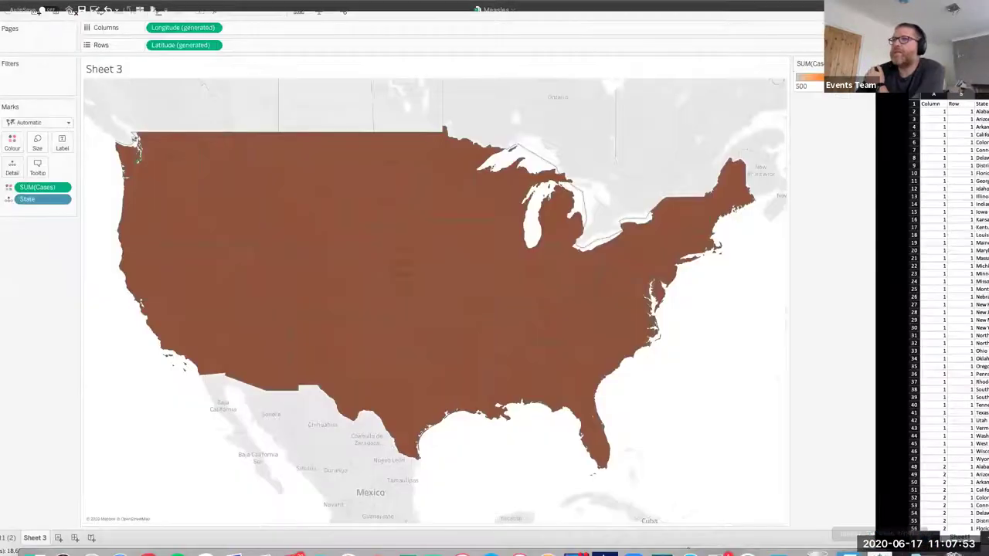
pyautogui.click(42, 132)
pyautogui.click(41, 142)
pyautogui.click(44, 135)
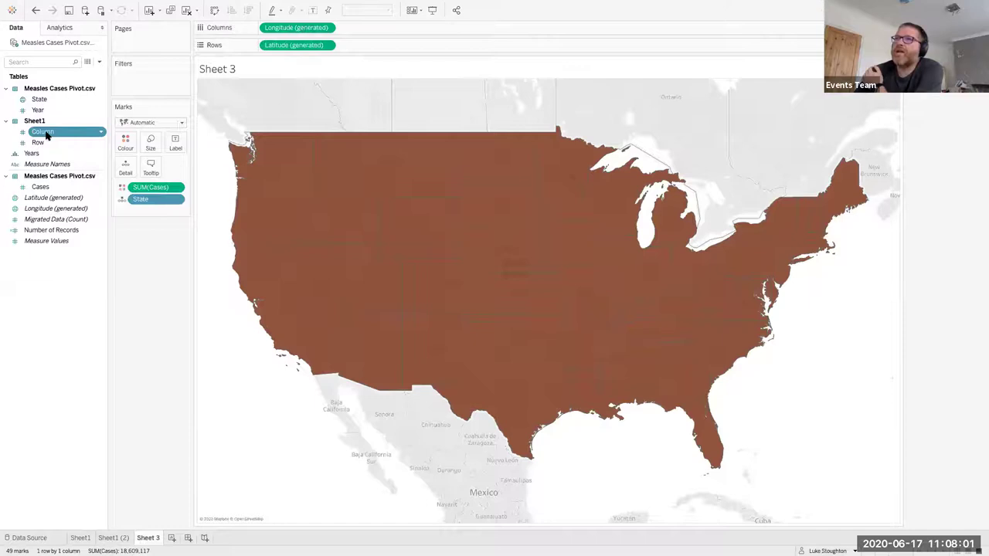
pyautogui.moveTo(46, 135); pyautogui.dragTo(269, 27)
pyautogui.moveTo(266, 30); pyautogui.dragTo(270, 29)
pyautogui.moveTo(38, 142); pyautogui.dragTo(261, 46)
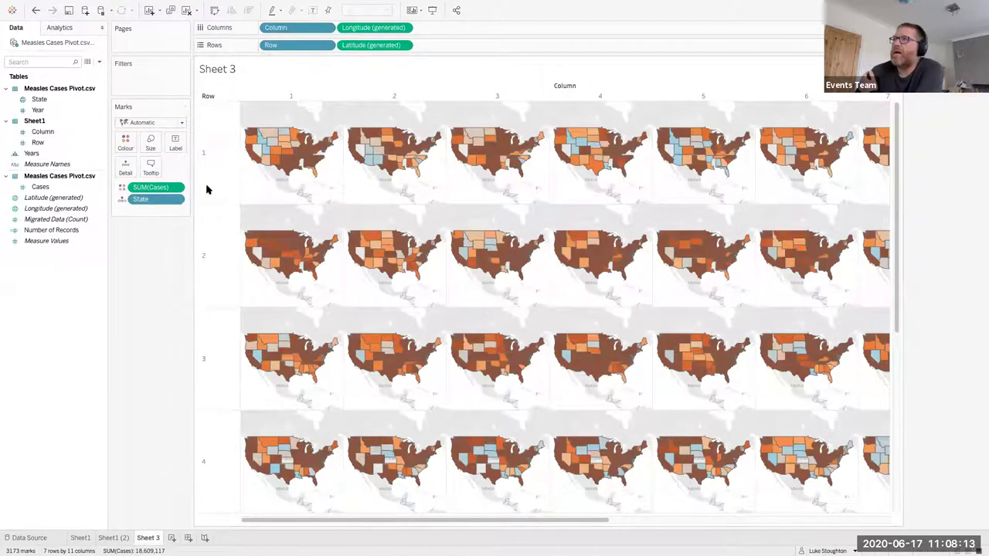
pyautogui.moveTo(208, 202); pyautogui.dragTo(214, 142)
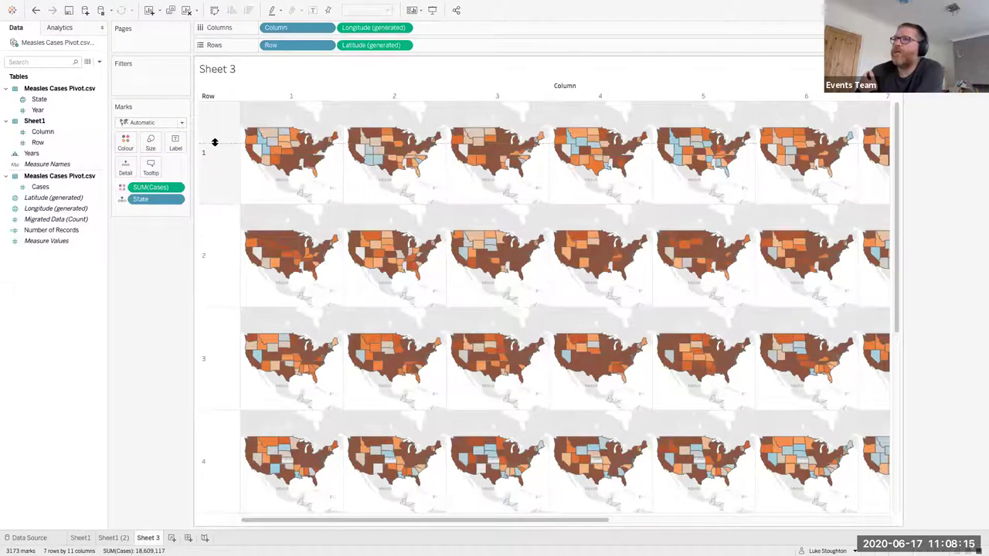
pyautogui.moveTo(342, 93); pyautogui.dragTo(288, 96)
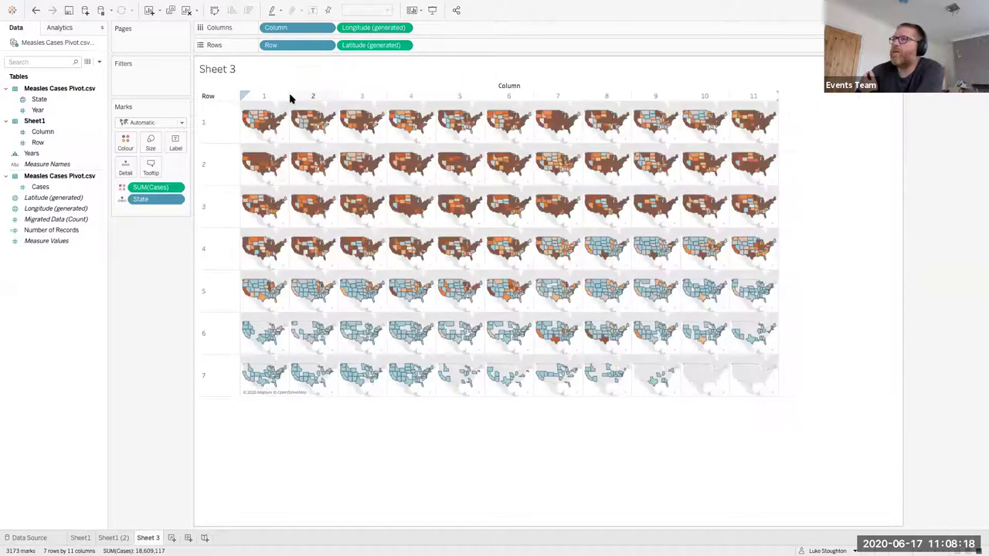
# Step: Hide the Row and Column headers of the map grid and add Year to the marks as detail
pyautogui.rightClick(214, 120)
pyautogui.click(244, 180)
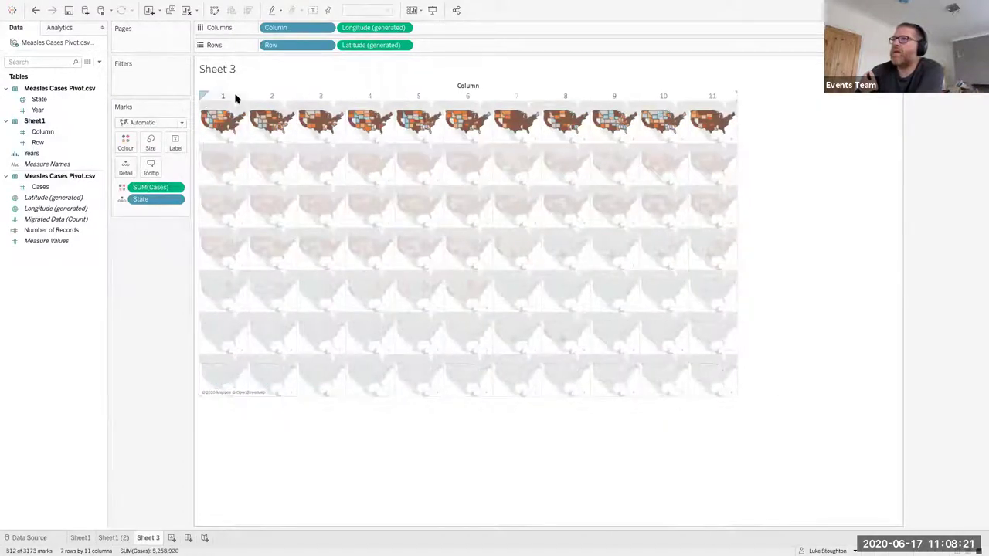
pyautogui.rightClick(237, 97)
pyautogui.click(261, 159)
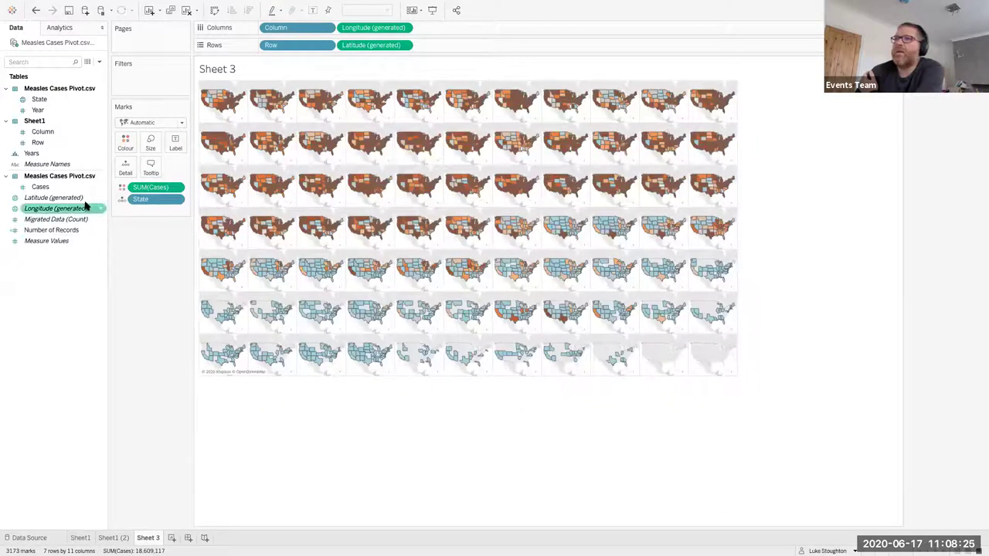
pyautogui.moveTo(37, 111); pyautogui.dragTo(128, 169)
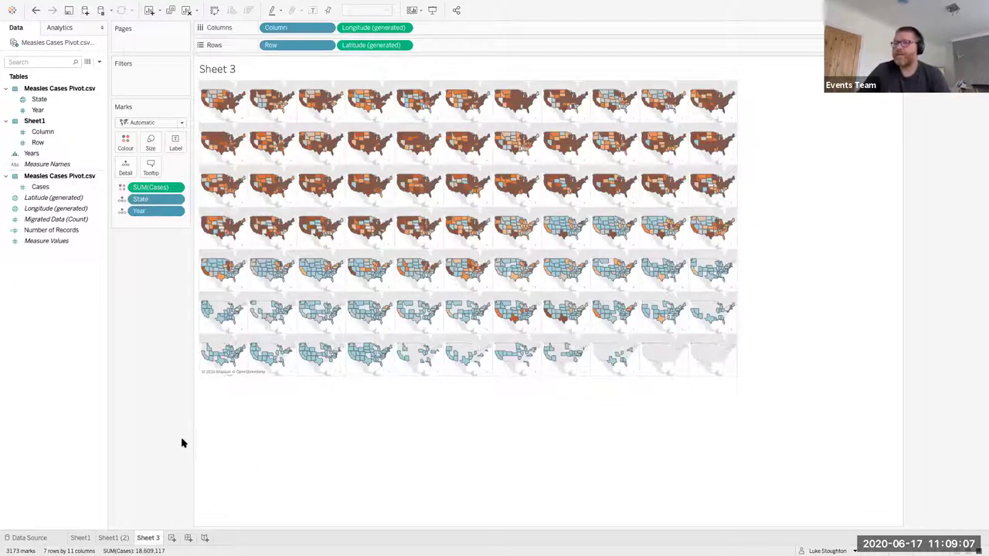
# Step: Create a new worksheet and plot the sum of Cases by Years as a bar chart
pyautogui.click(172, 538)
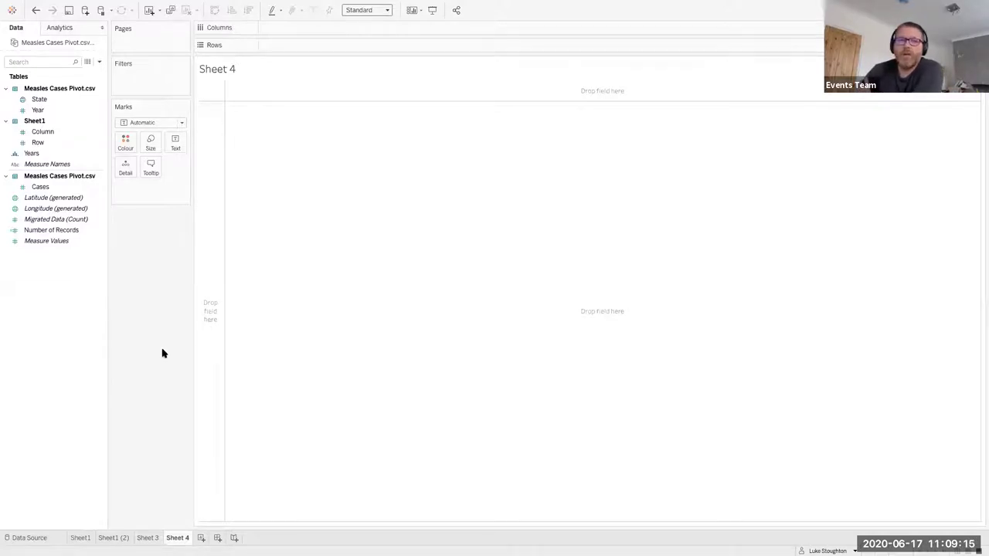
pyautogui.moveTo(30, 156); pyautogui.dragTo(274, 32)
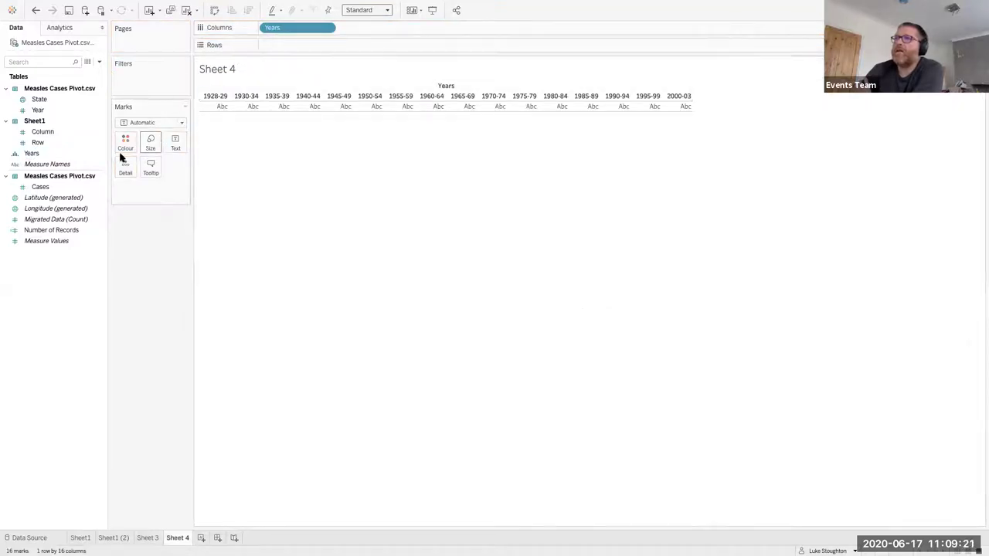
pyautogui.click(44, 186)
pyautogui.moveTo(37, 188); pyautogui.dragTo(269, 46)
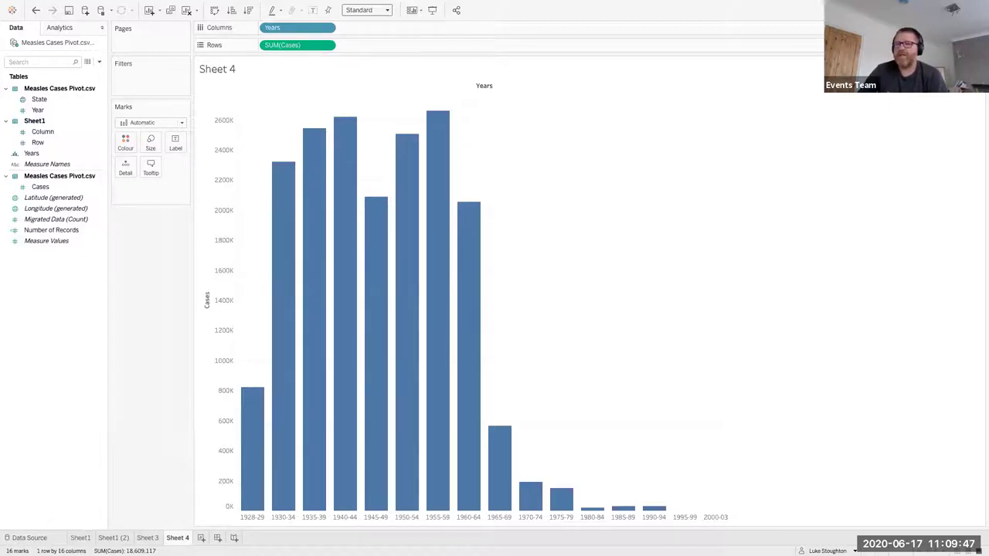
pyautogui.click(284, 425)
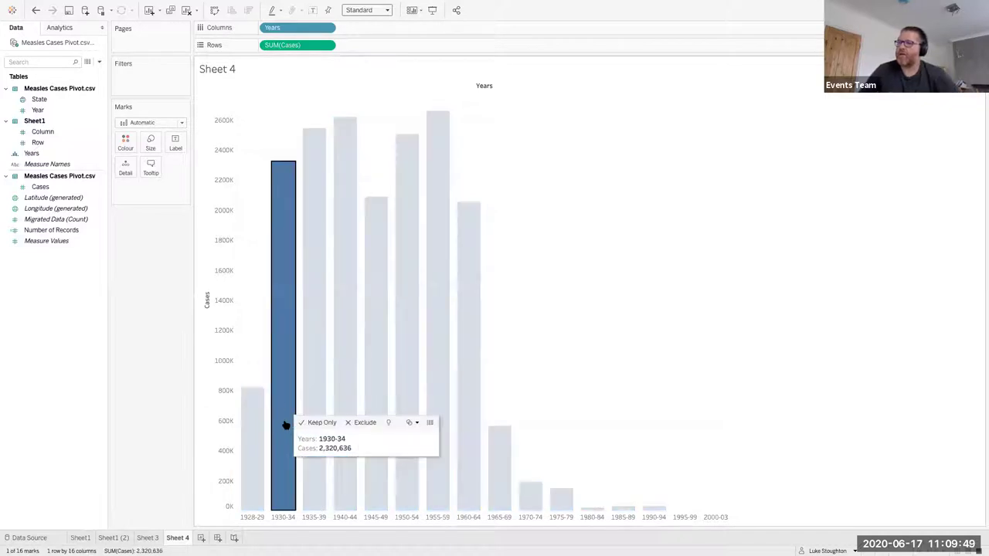
pyautogui.click(287, 400)
pyautogui.click(313, 349)
pyautogui.click(311, 347)
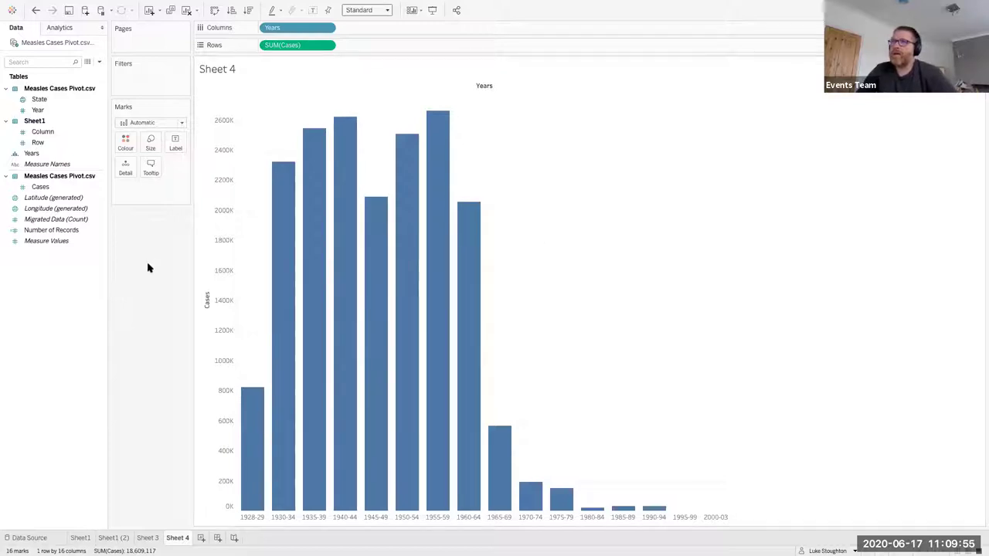
# Step: Change the mark type to Circle and add Year as detail to plot a separate circle for each year
pyautogui.click(133, 123)
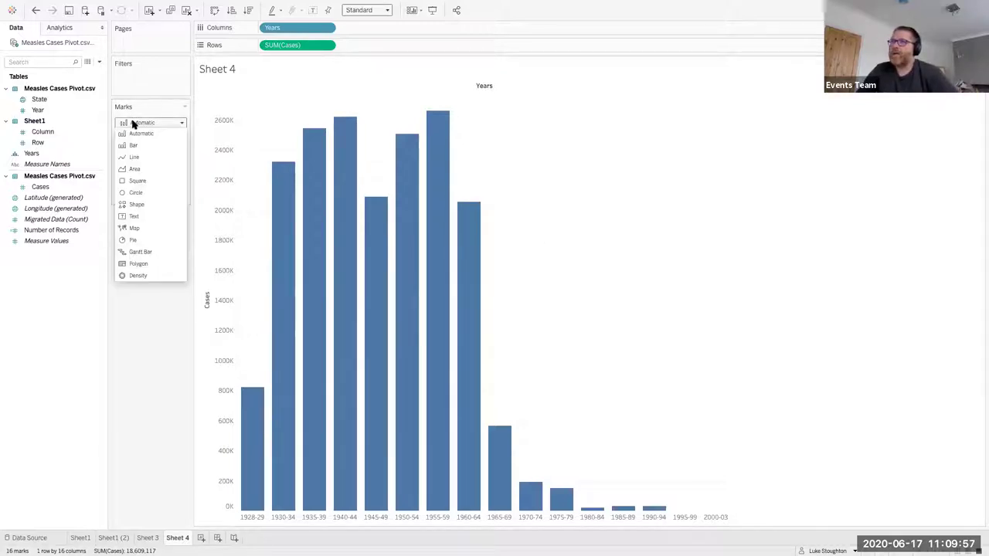
pyautogui.click(146, 199)
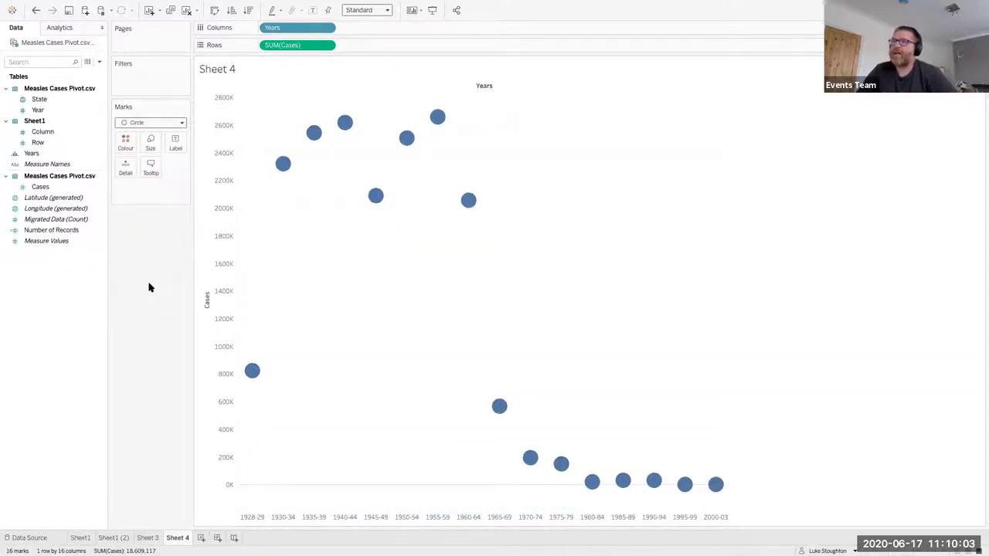
pyautogui.click(39, 99)
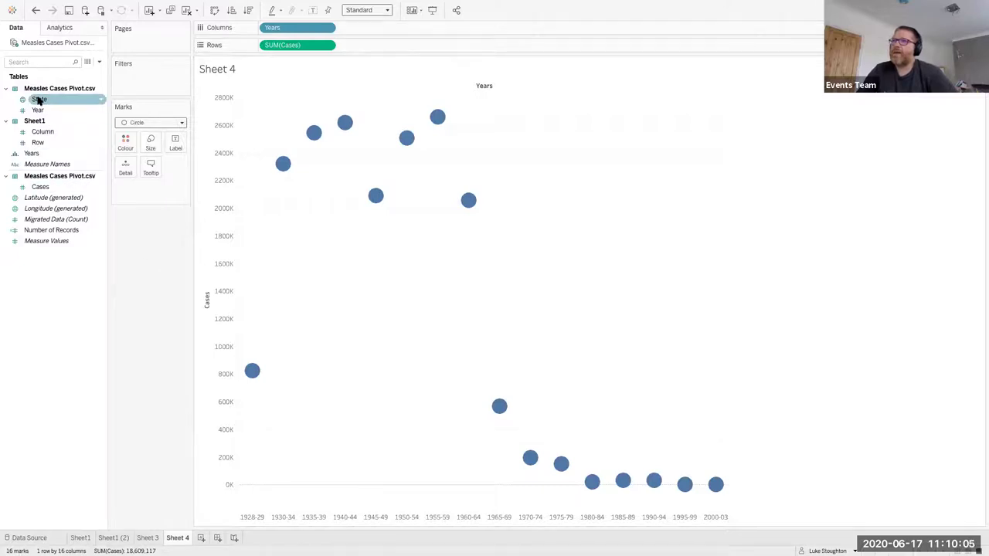
pyautogui.click(38, 111)
pyautogui.moveTo(37, 110); pyautogui.dragTo(123, 168)
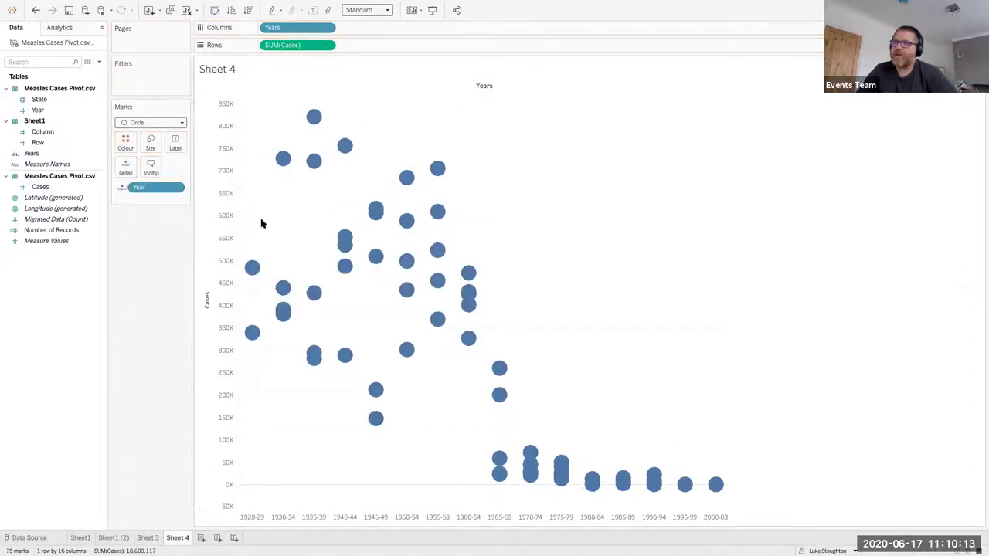
pyautogui.moveTo(249, 348)
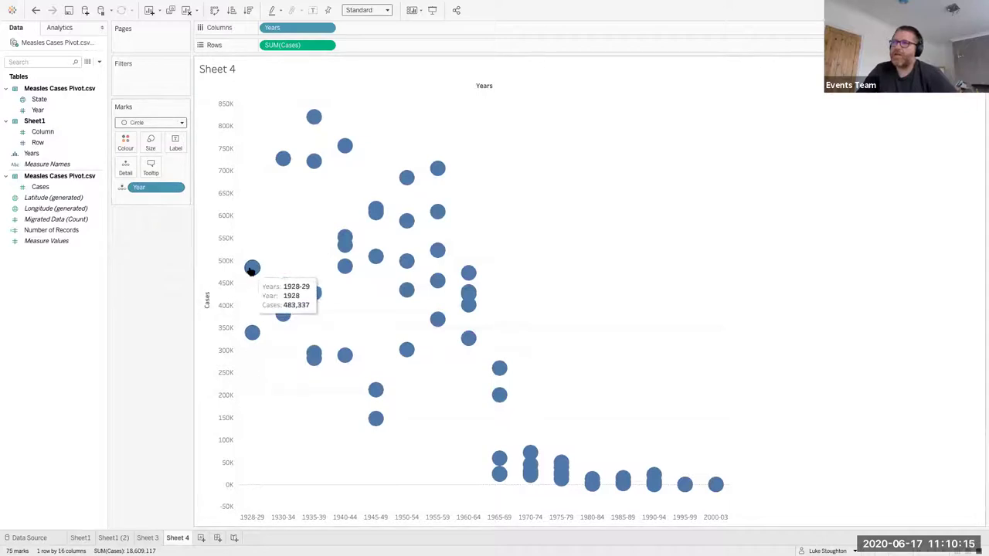
pyautogui.moveTo(257, 270)
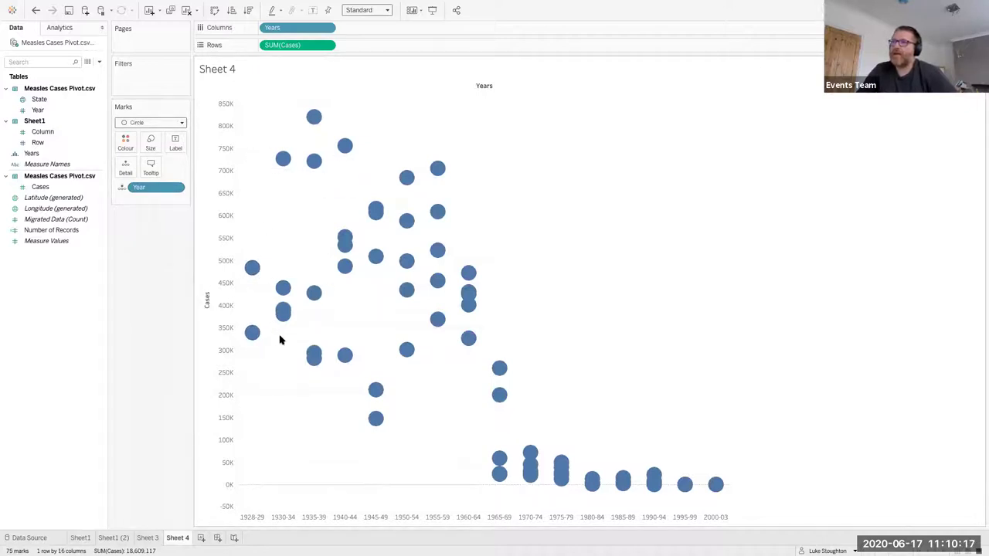
pyautogui.moveTo(285, 279)
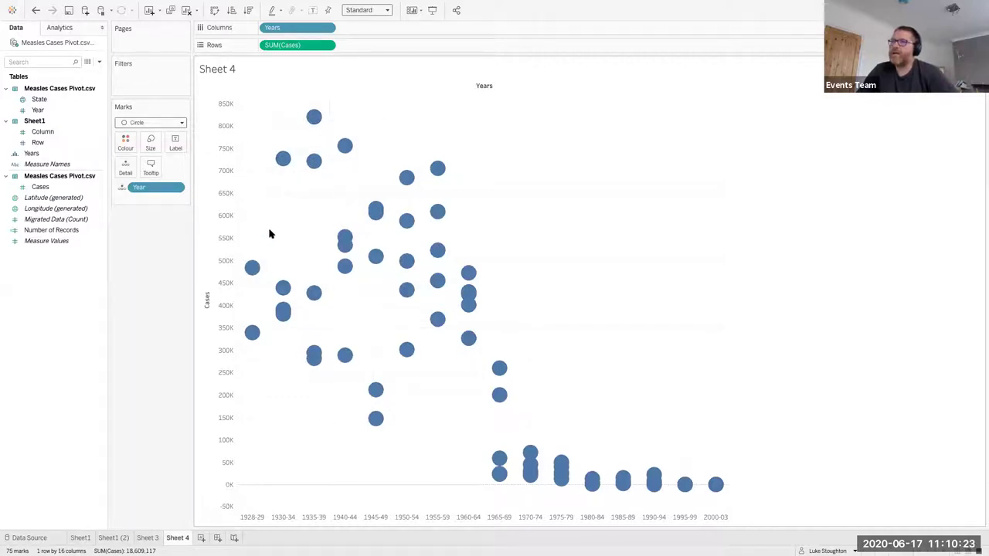
# Step: Add State to the marks as detail and spread the circles horizontally with a random() calculation on Columns
pyautogui.click(39, 98)
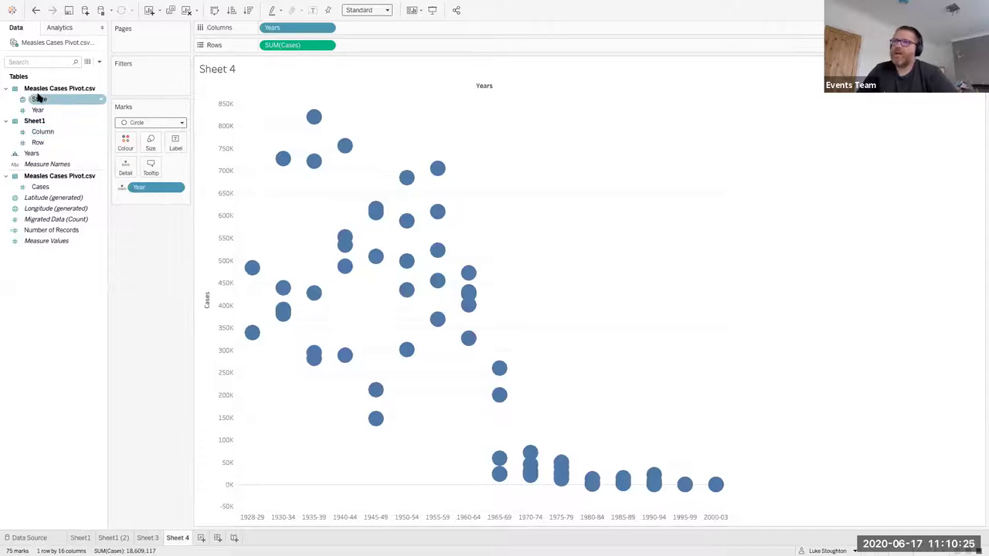
pyautogui.moveTo(40, 101); pyautogui.dragTo(124, 171)
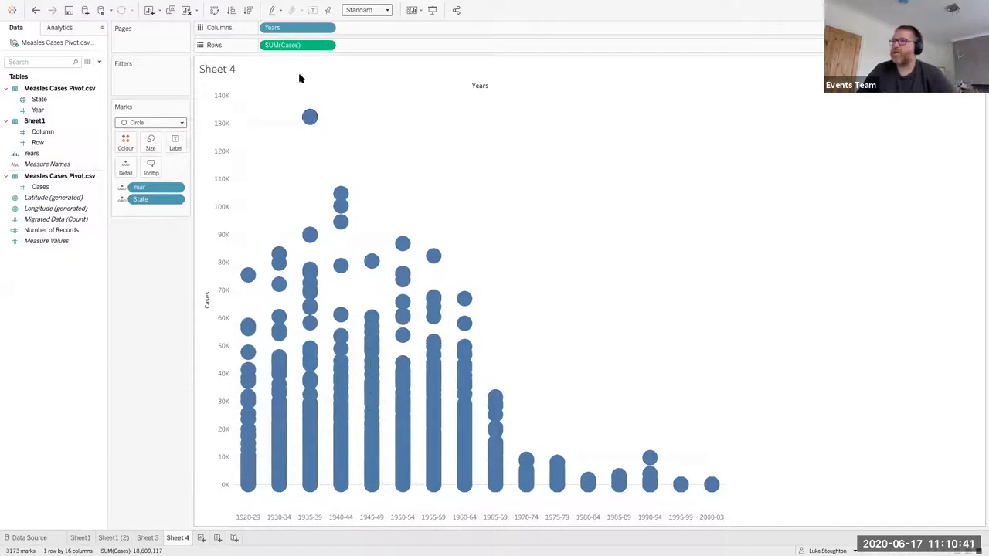
pyautogui.doubleClick(378, 28)
pyautogui.write('rando')
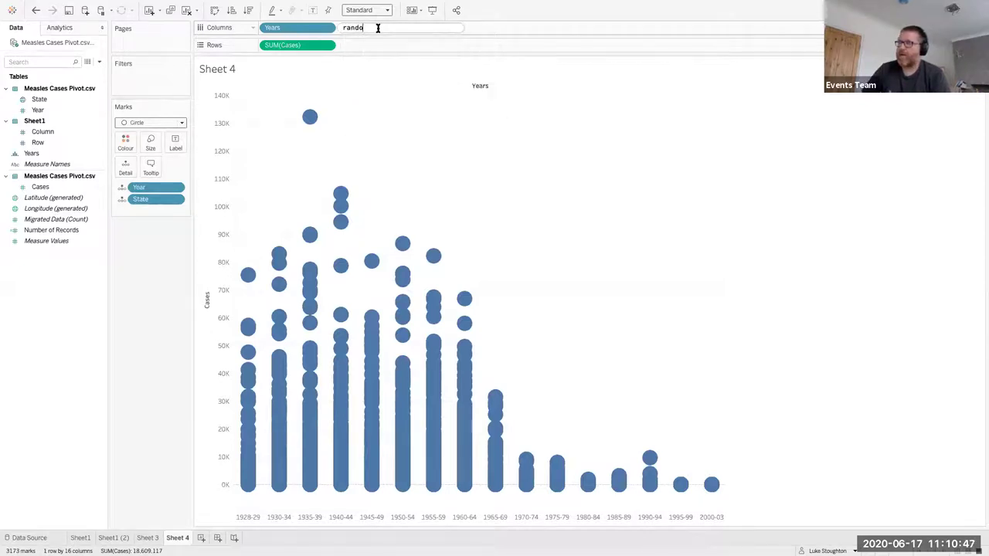
pyautogui.write('m()')
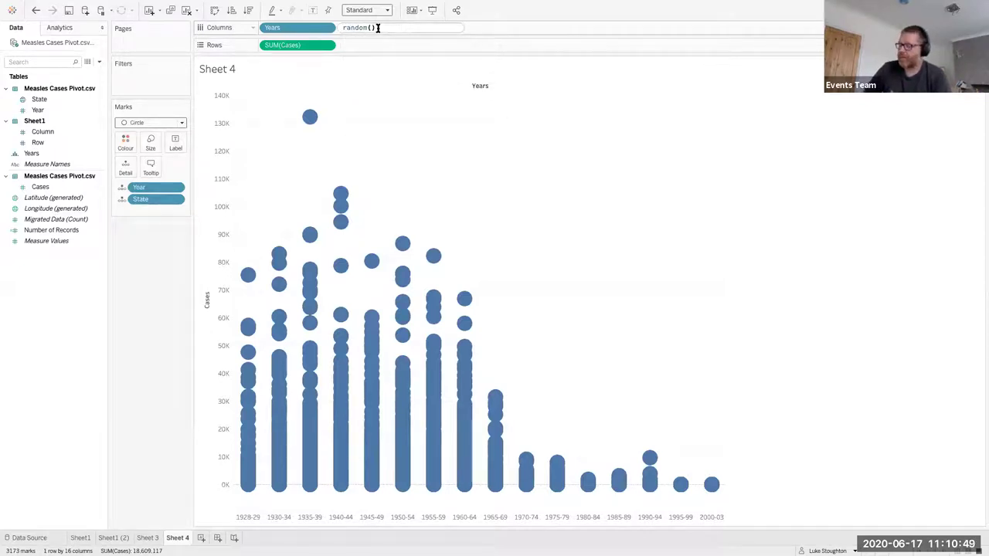
pyautogui.press('Return')
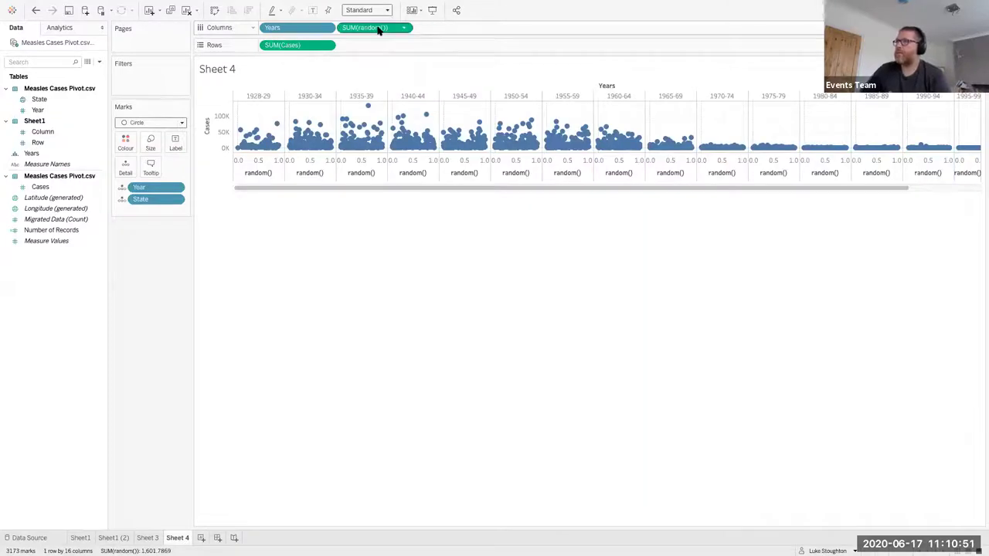
# Step: Fit the circle plot to the entire view and hide the random() axis header
pyautogui.click(366, 10)
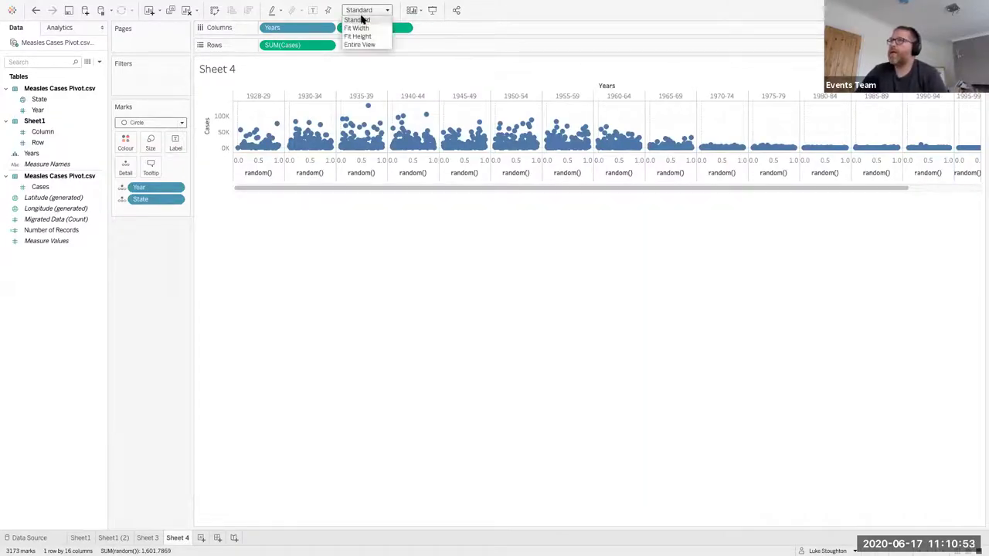
pyautogui.click(366, 44)
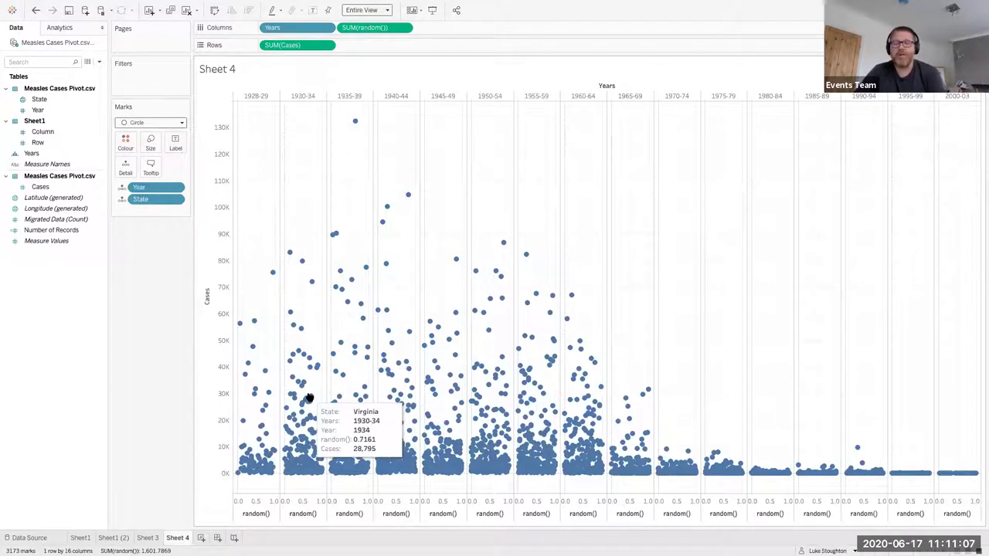
pyautogui.rightClick(299, 507)
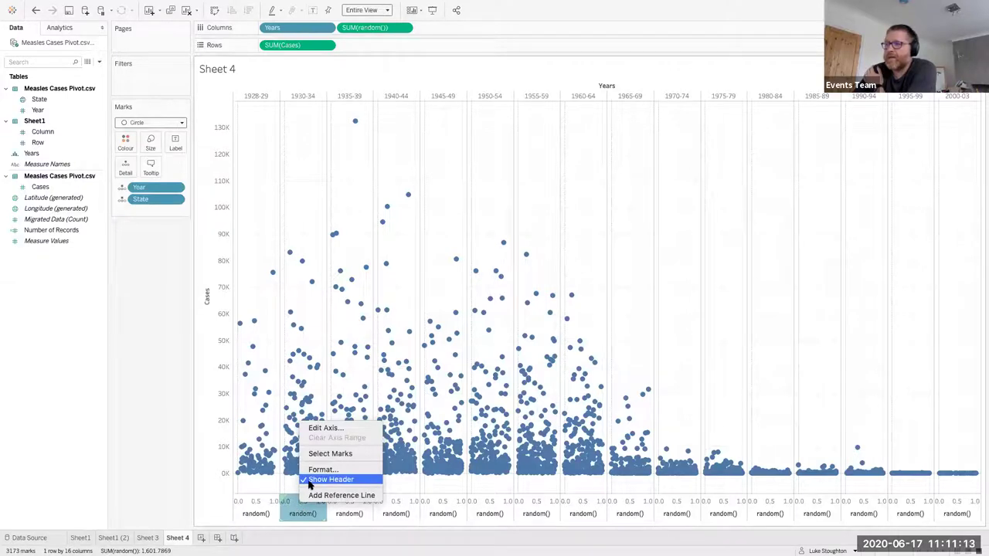
pyautogui.click(310, 481)
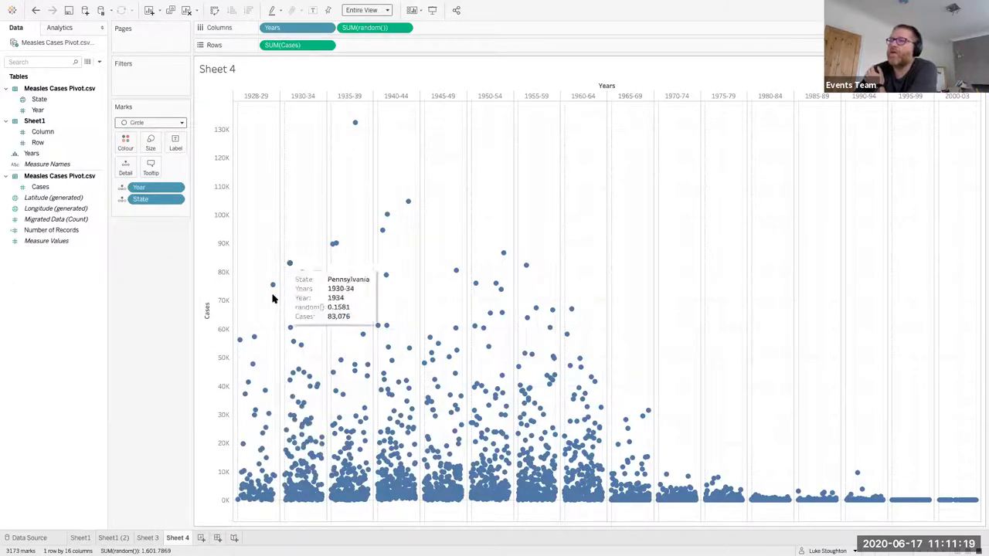
# Step: Format the sheet's lines, setting both the grid lines and the zero lines to None
pyautogui.rightClick(358, 187)
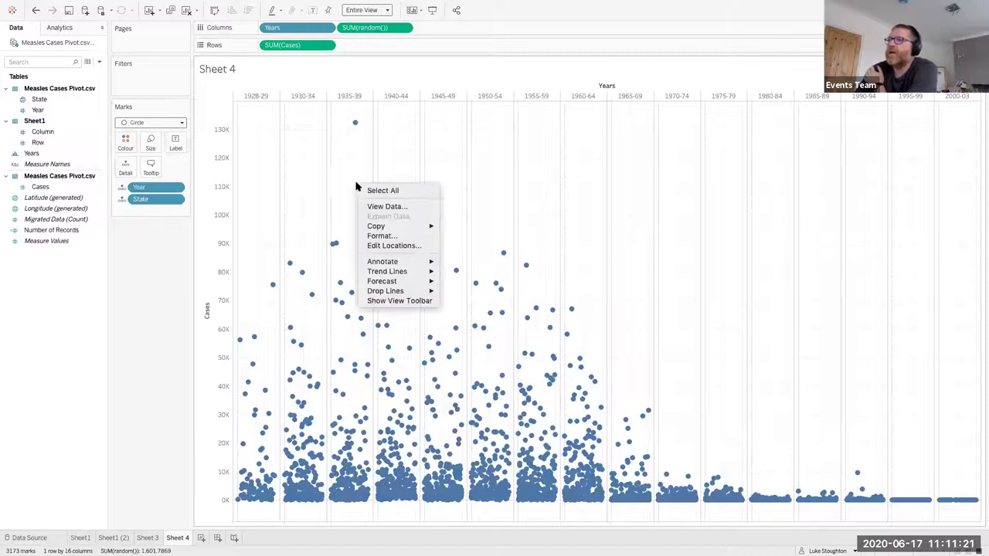
pyautogui.click(373, 236)
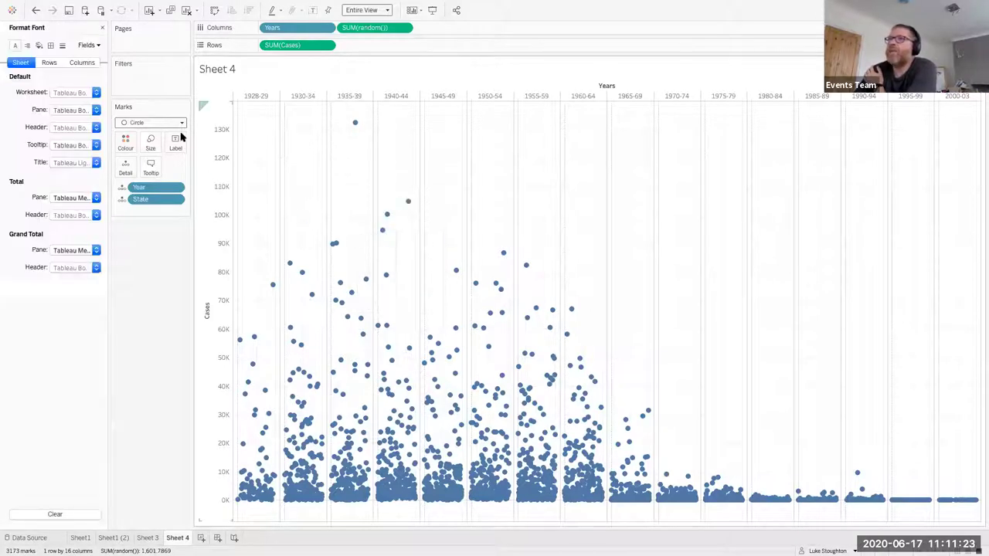
pyautogui.click(62, 47)
pyautogui.click(65, 91)
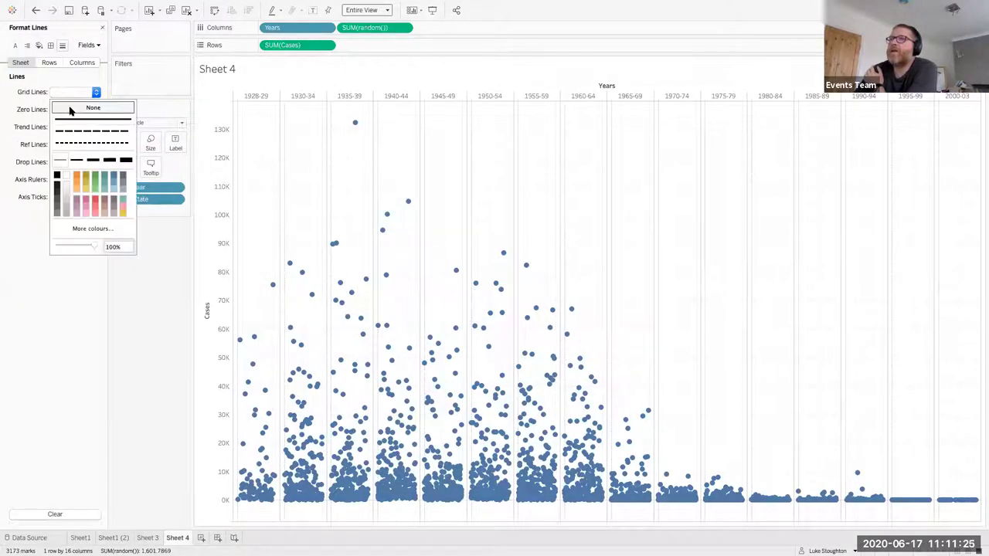
pyautogui.click(62, 104)
pyautogui.click(63, 112)
pyautogui.click(68, 125)
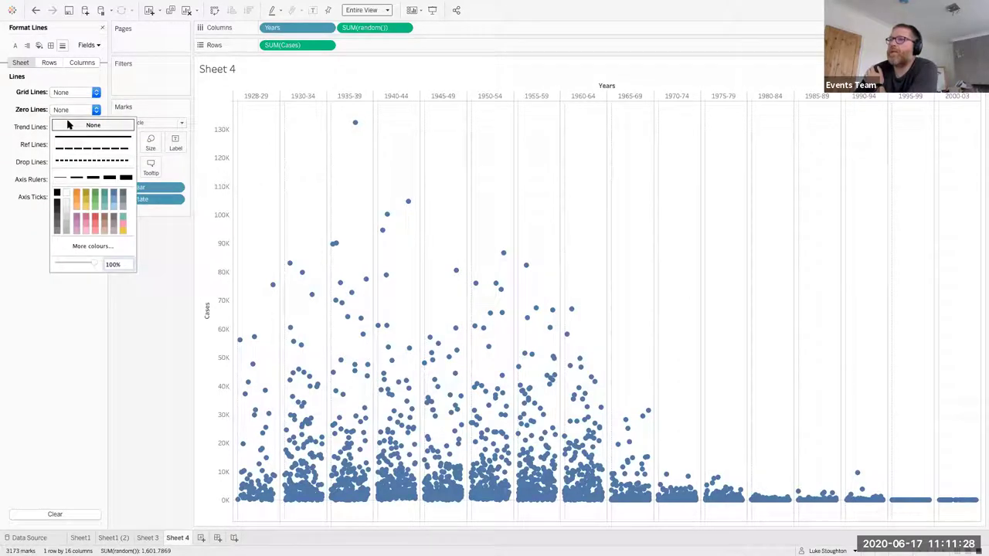
pyautogui.click(142, 342)
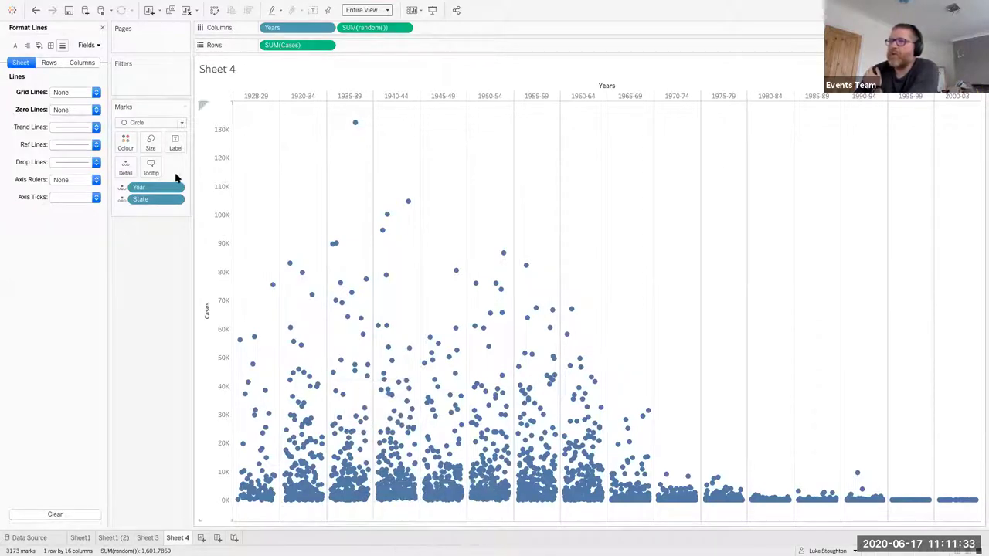
# Step: Give the circles a black border and reduce their opacity to 61%
pyautogui.click(125, 142)
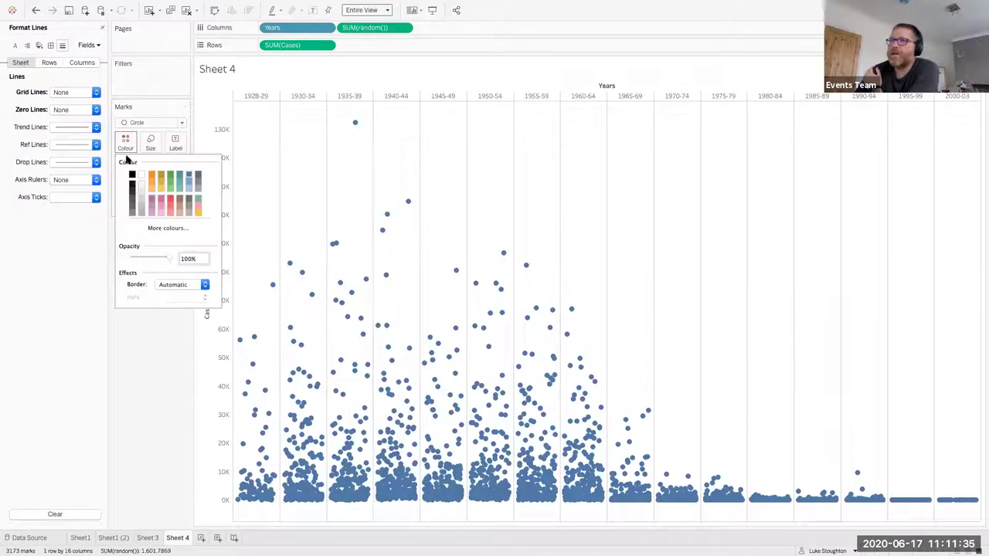
pyautogui.click(183, 287)
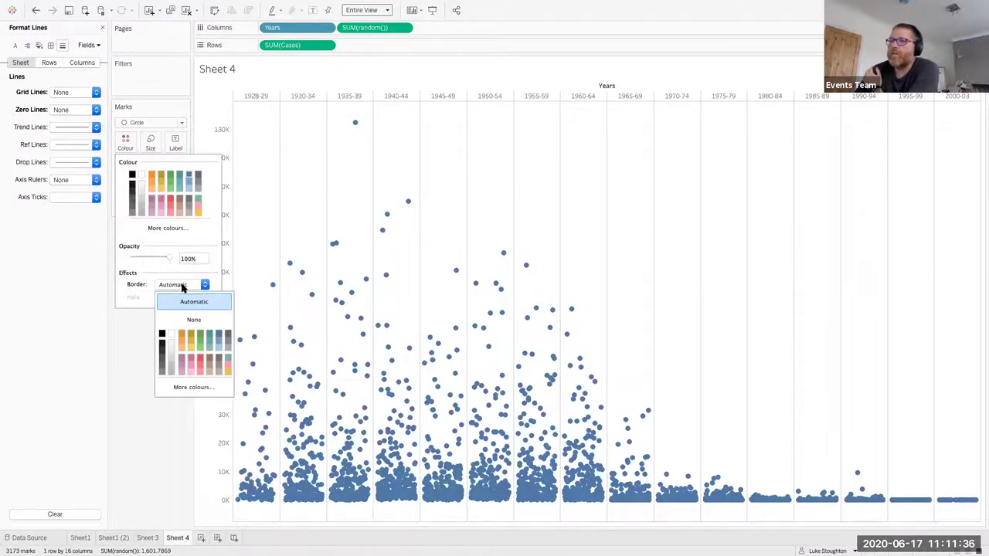
pyautogui.click(162, 334)
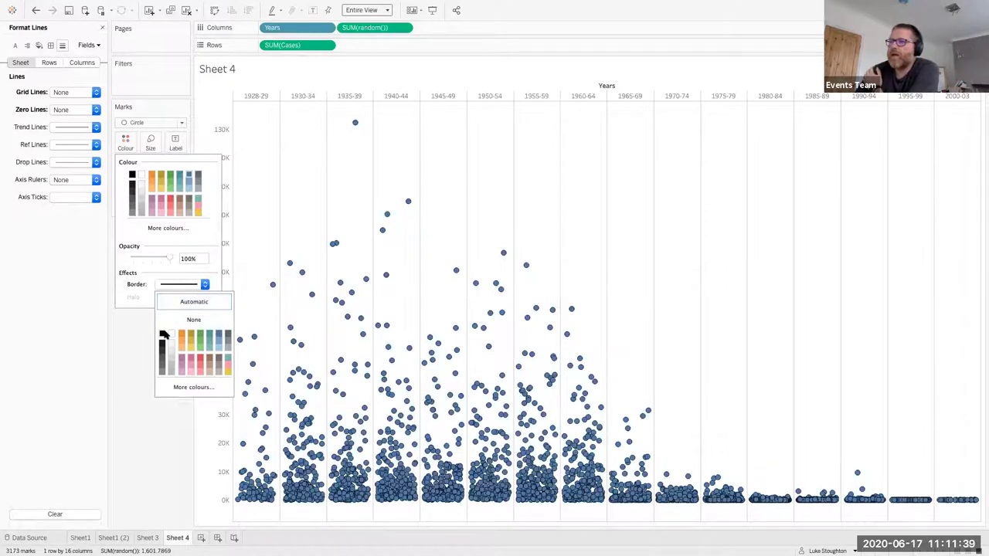
pyautogui.click(156, 439)
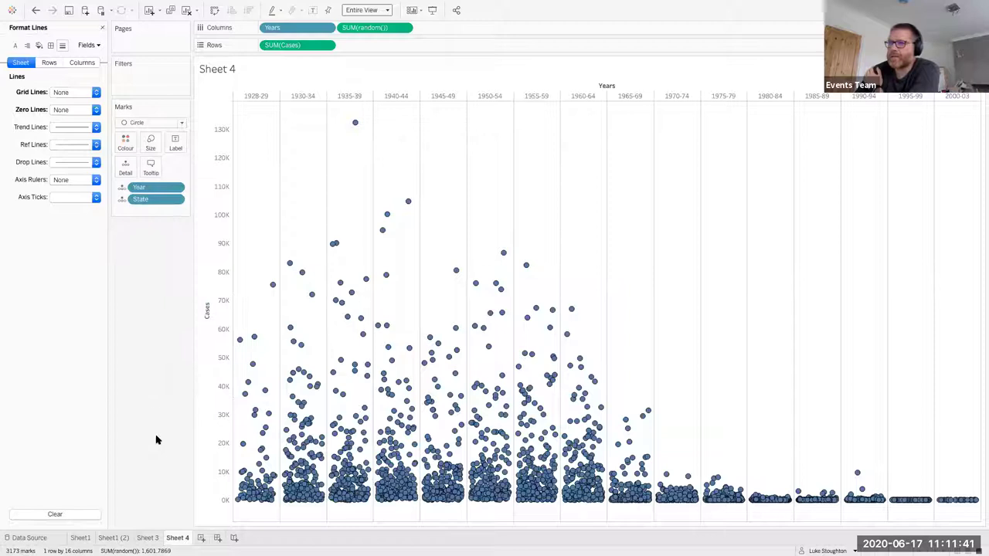
pyautogui.click(126, 143)
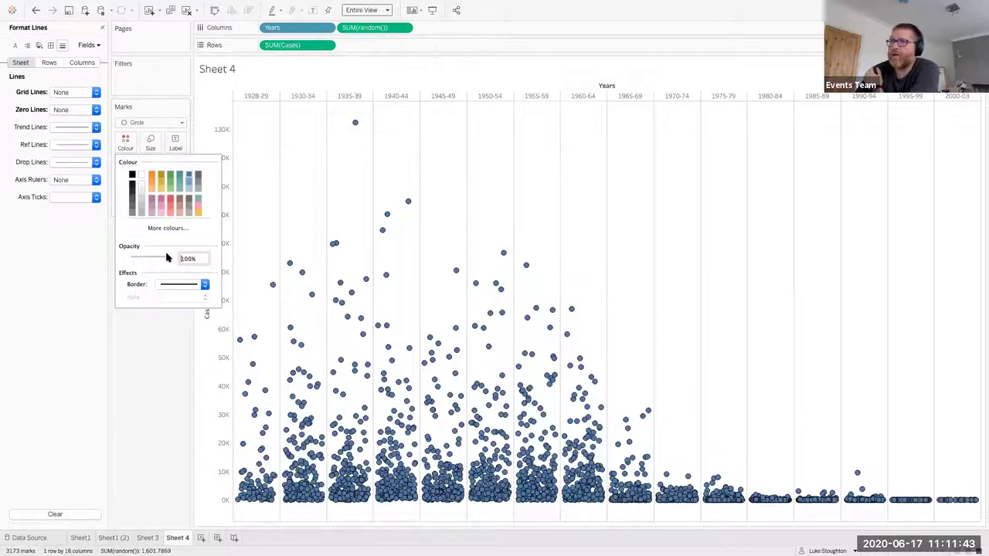
pyautogui.moveTo(170, 258); pyautogui.dragTo(153, 259)
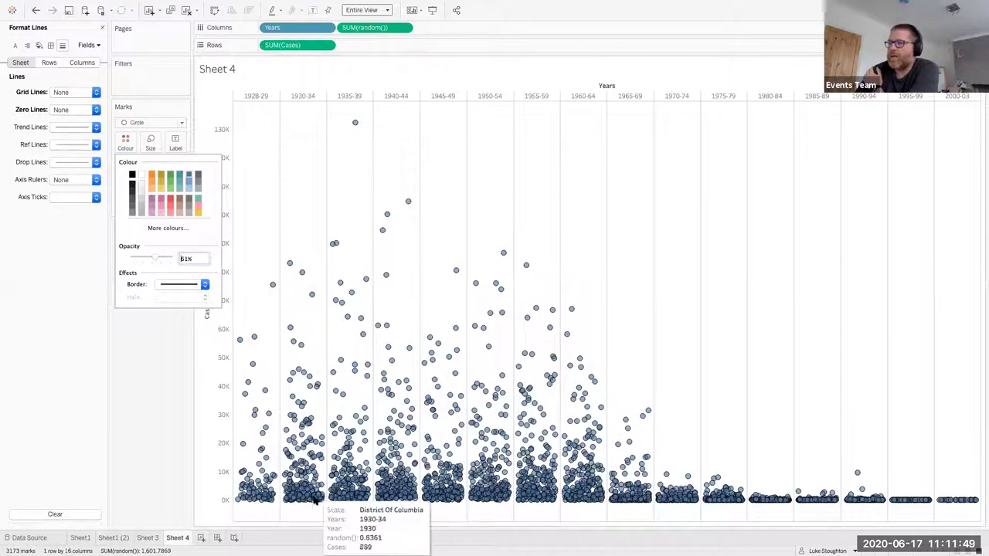
pyautogui.click(159, 369)
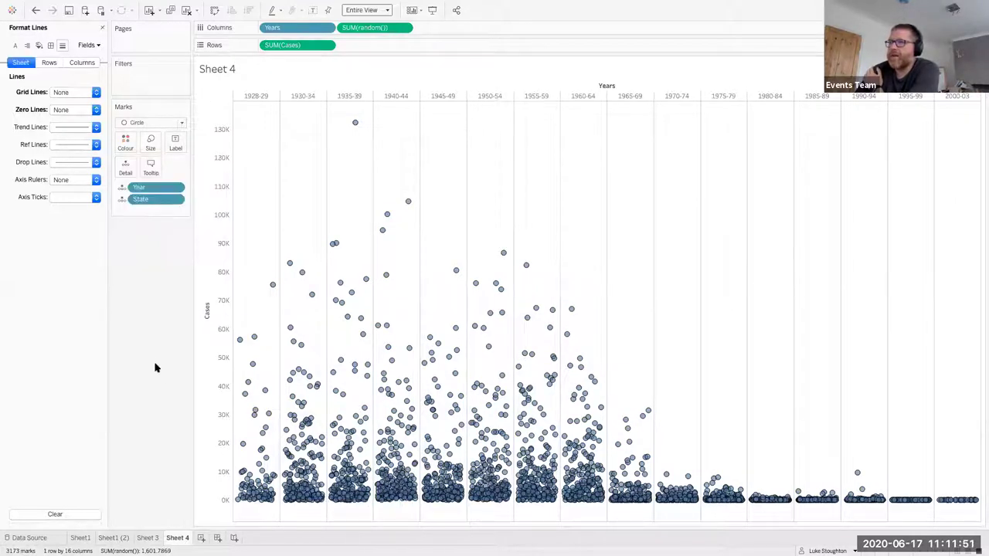
# Step: Show the State highlighter and test it by highlighting California's circles across the year groups
pyautogui.rightClick(148, 201)
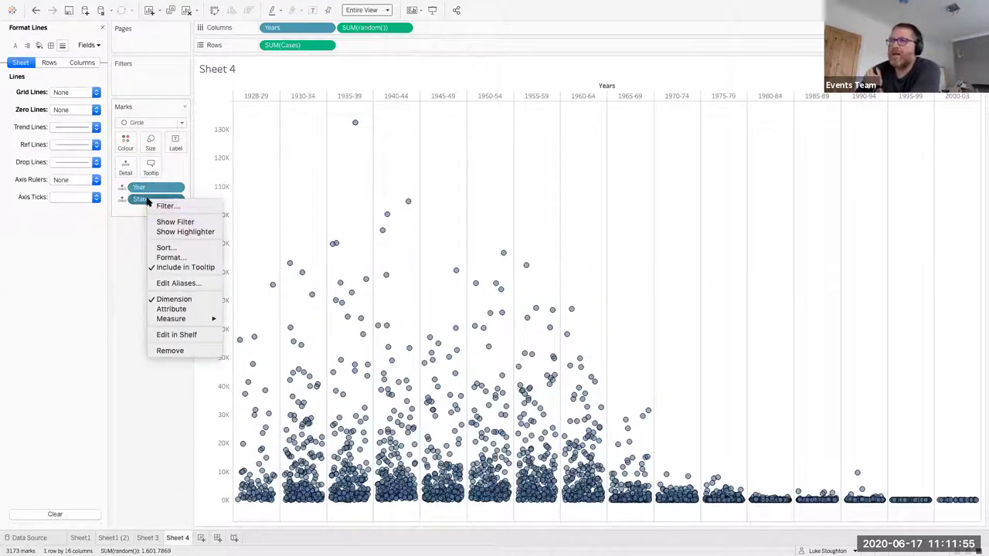
pyautogui.click(163, 233)
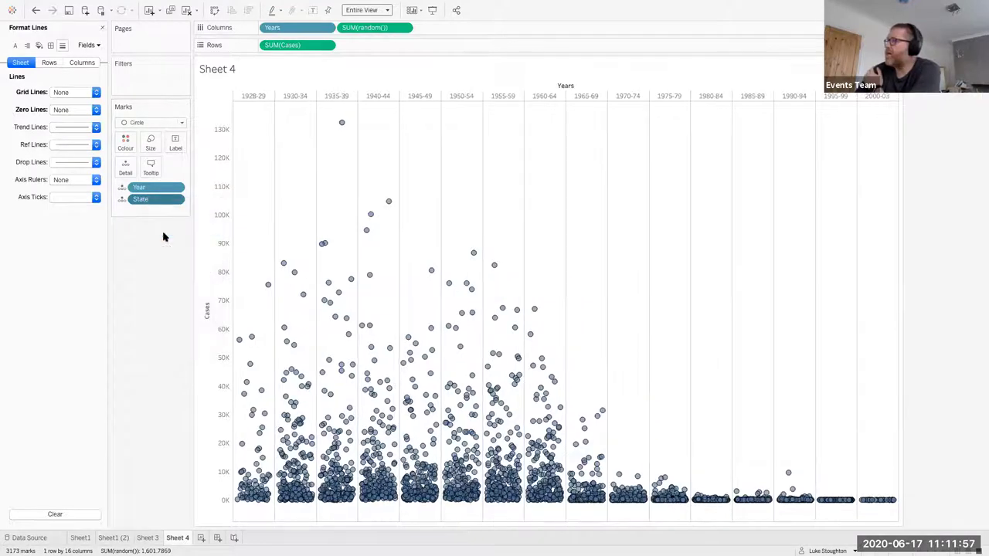
pyautogui.click(926, 85)
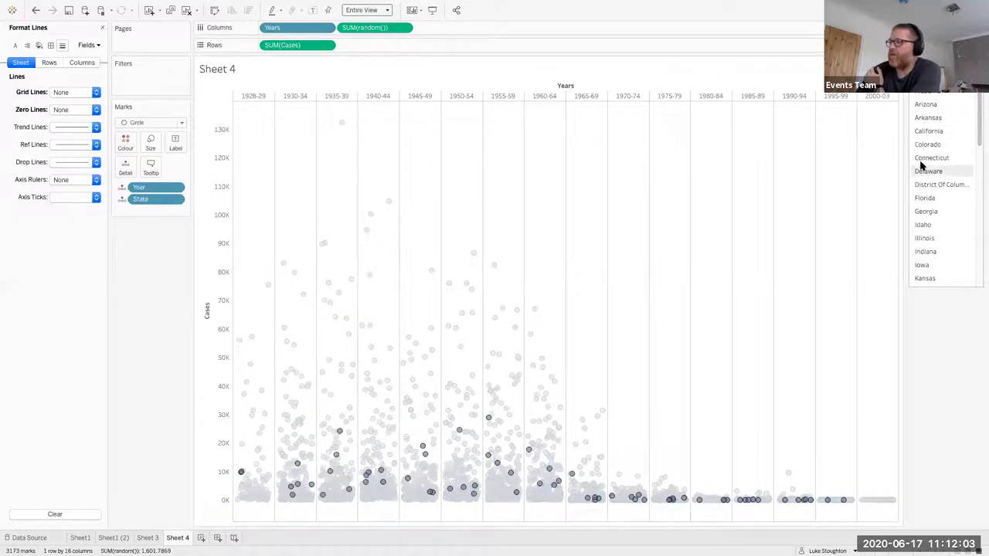
pyautogui.scroll(-2, 927, 193)
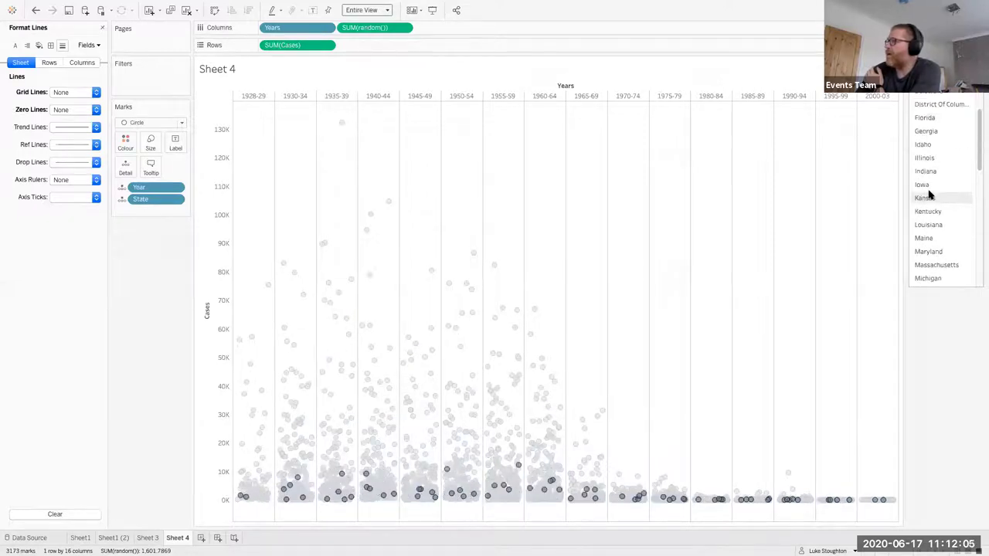
pyautogui.scroll(2, 929, 193)
pyautogui.scroll(-10, 930, 194)
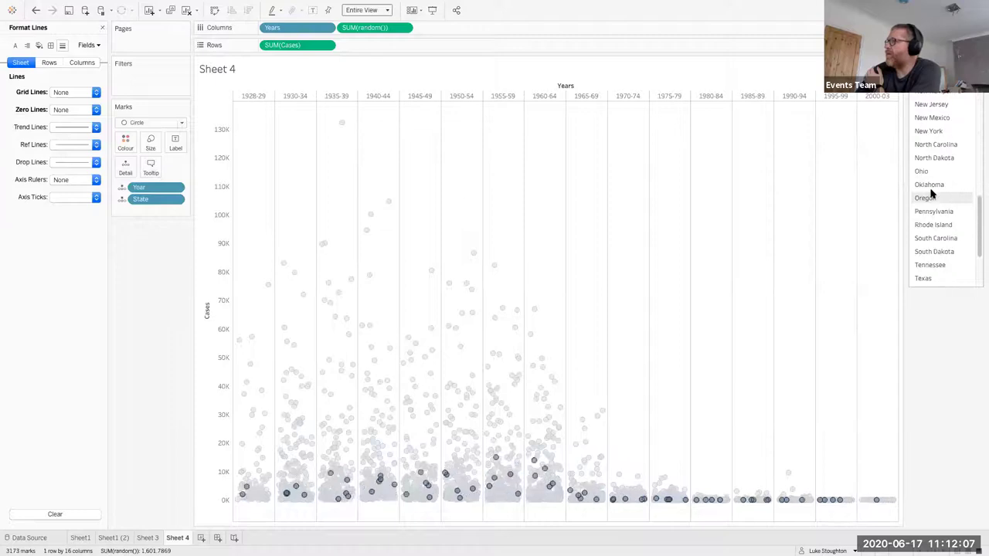
pyautogui.scroll(10, 930, 194)
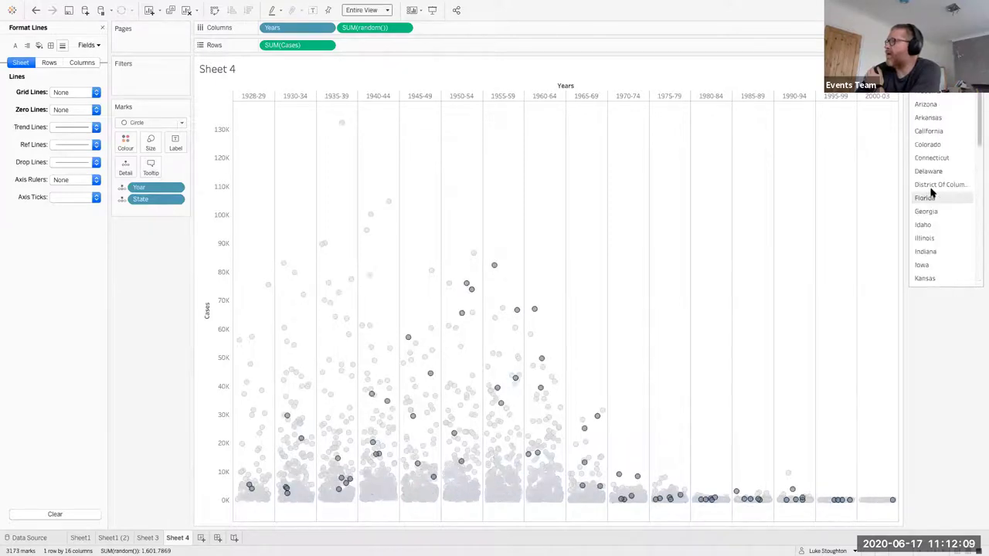
pyautogui.click(931, 133)
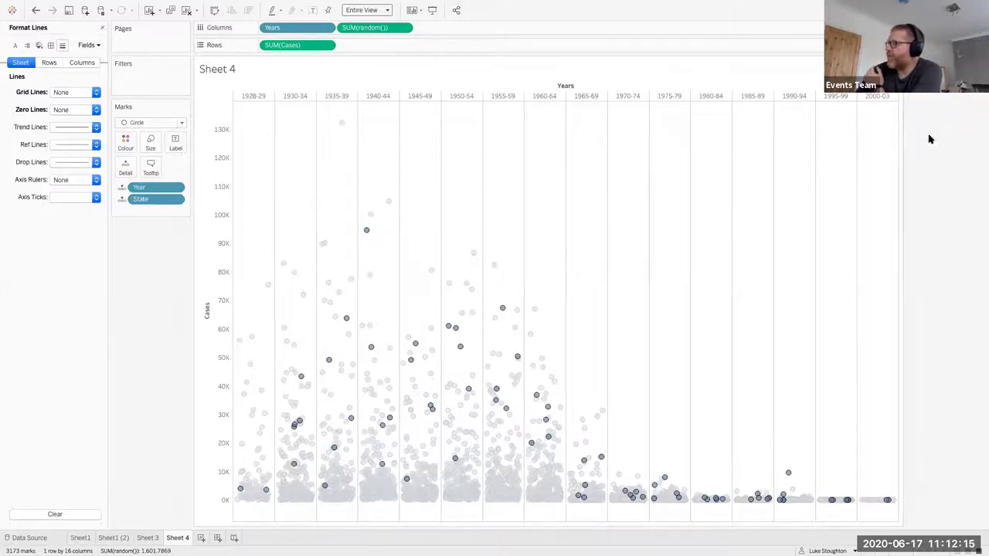
pyautogui.moveTo(789, 474)
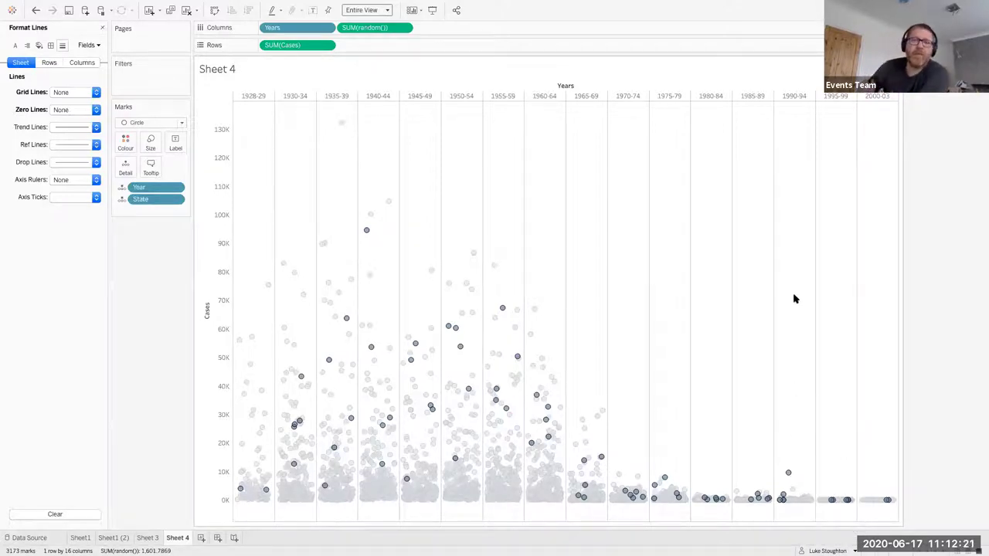
pyautogui.click(805, 461)
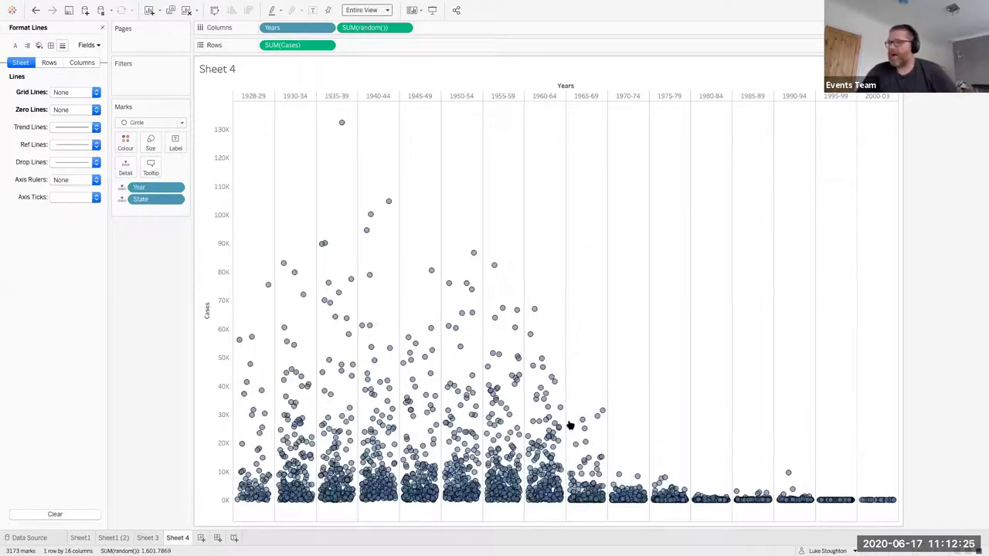
# Step: Review the text table, heatmap and map worksheets, return to the circle plot and close the line formatting options
pyautogui.click(79, 539)
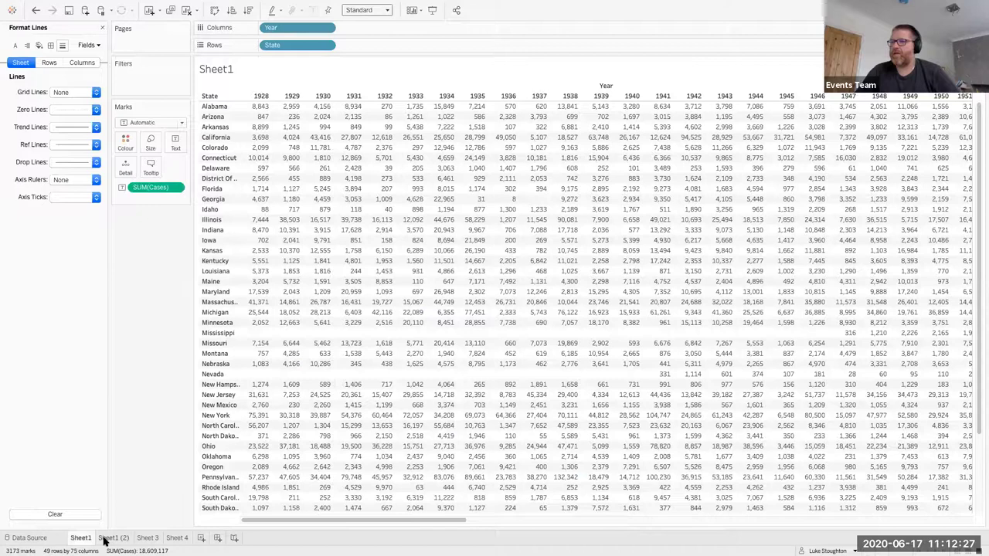
pyautogui.click(108, 538)
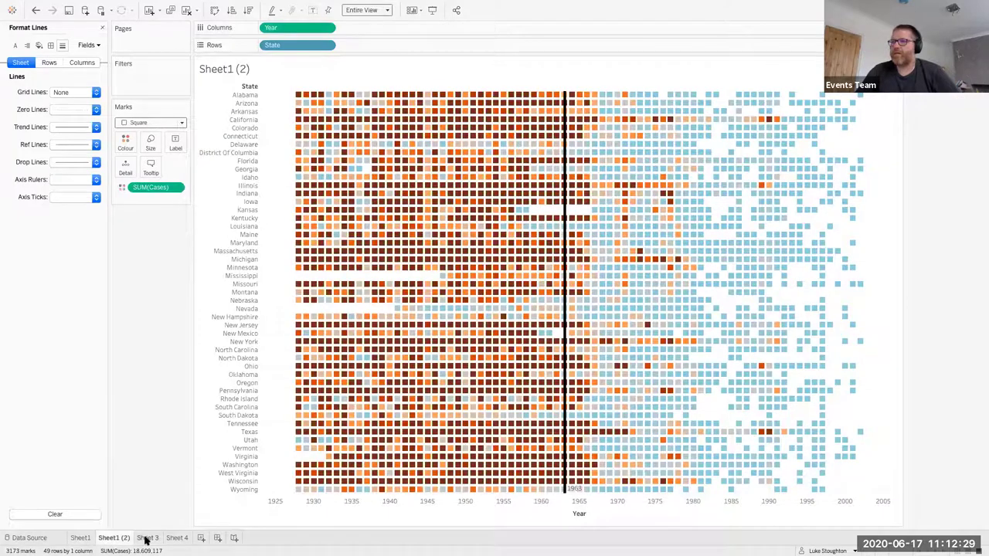
pyautogui.click(147, 539)
pyautogui.click(170, 537)
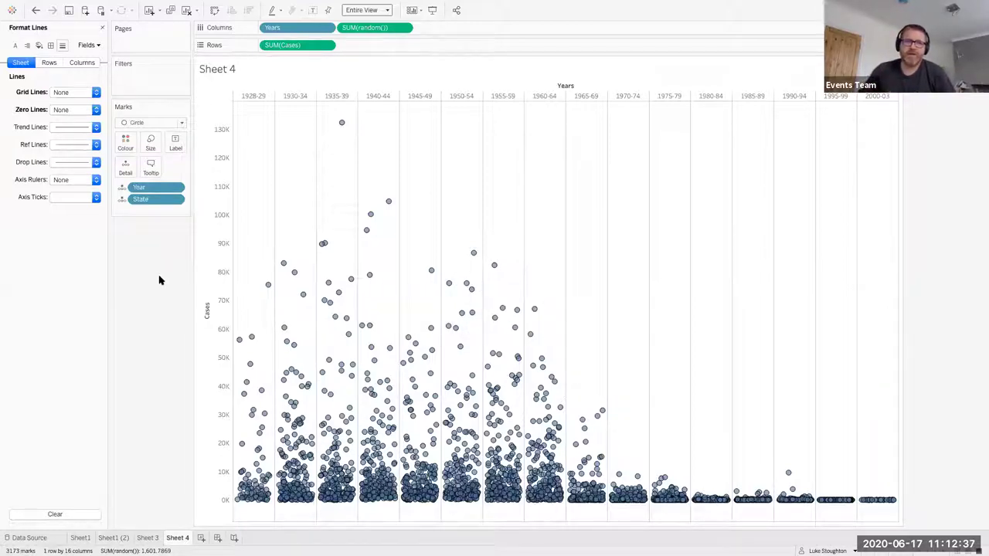
pyautogui.click(102, 27)
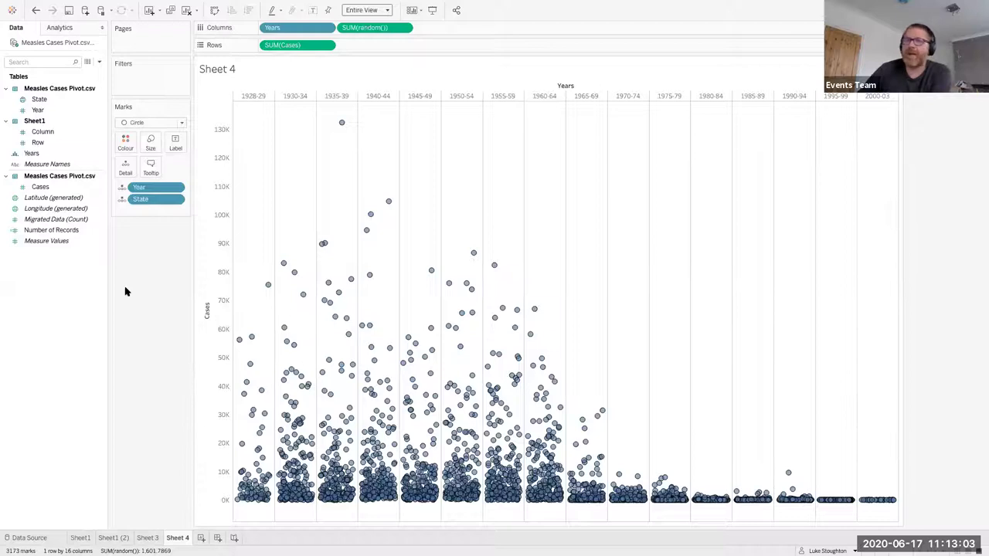
pyautogui.moveTo(119, 3)
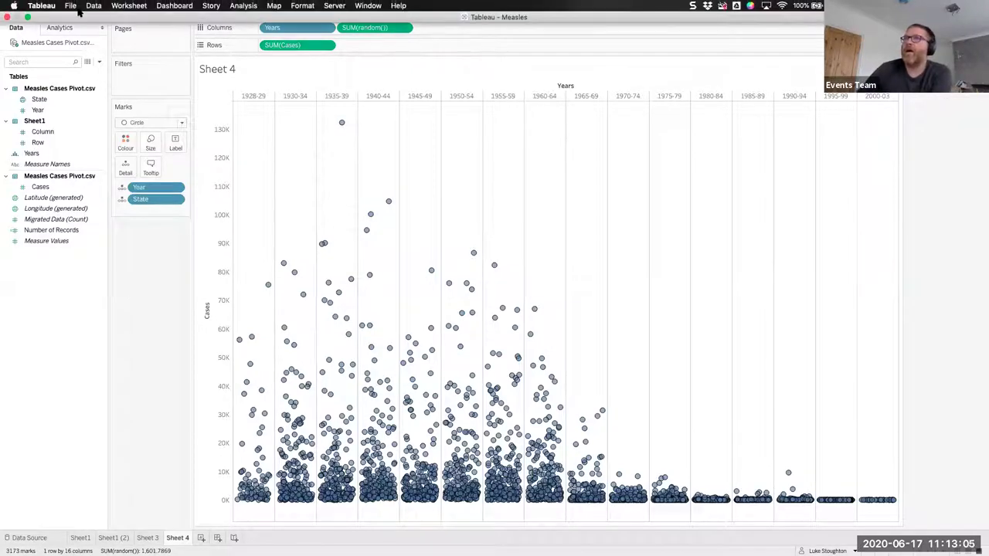
# Step: Create a new workbook and go to its start page with the data connection options
pyautogui.click(71, 6)
pyautogui.press('Escape')
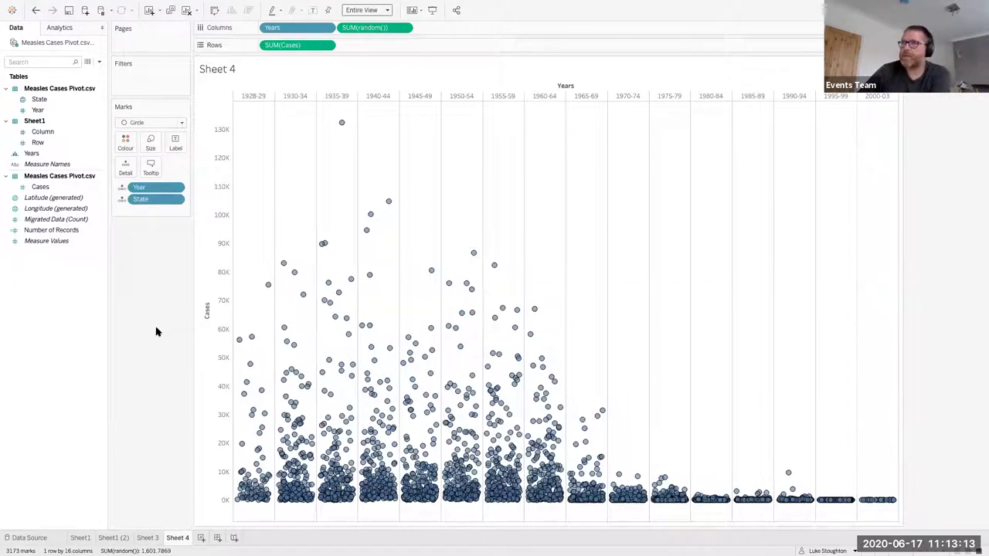
pyautogui.press('ctrl+super+f')
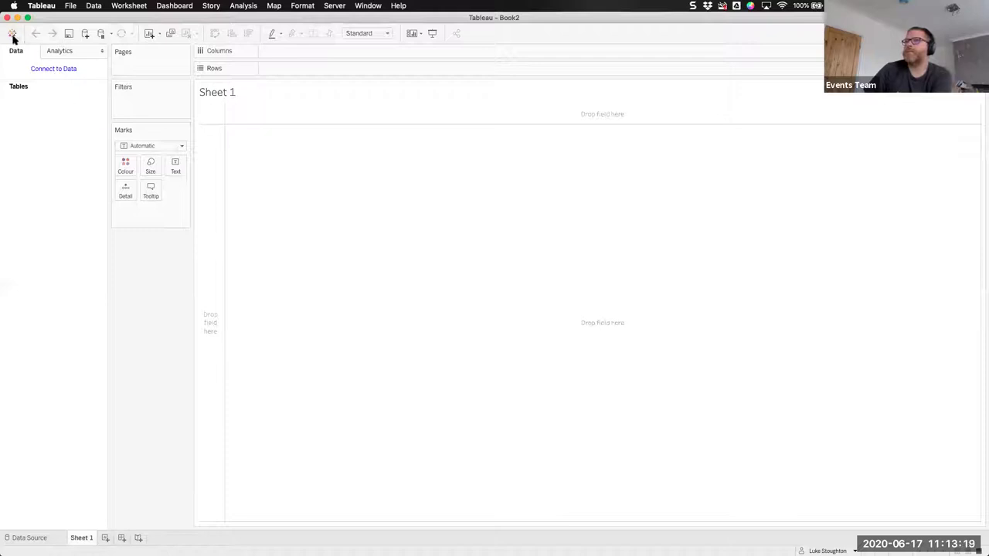
pyautogui.click(12, 36)
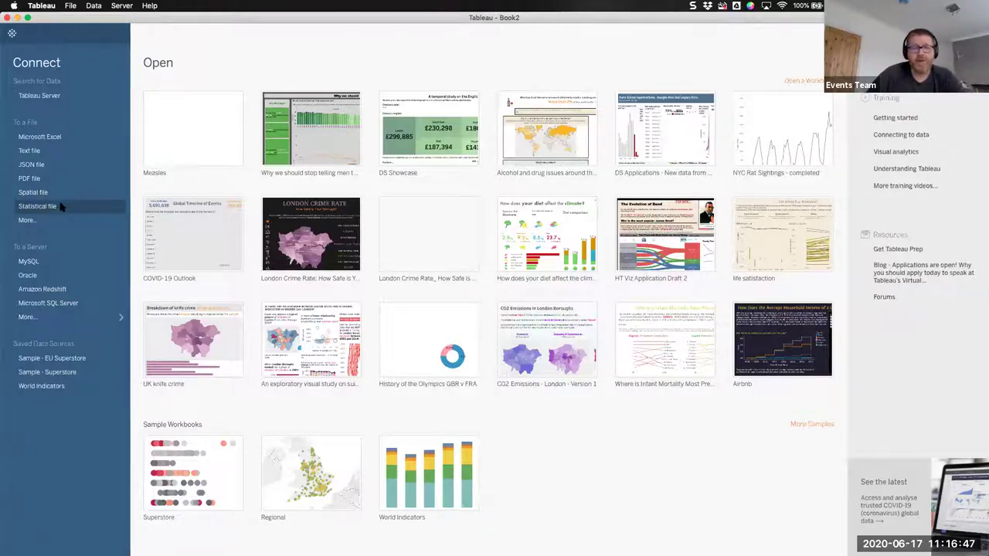
# Step: View the full list of server connectors, close it and look over the training resources on the start page
pyautogui.click(75, 316)
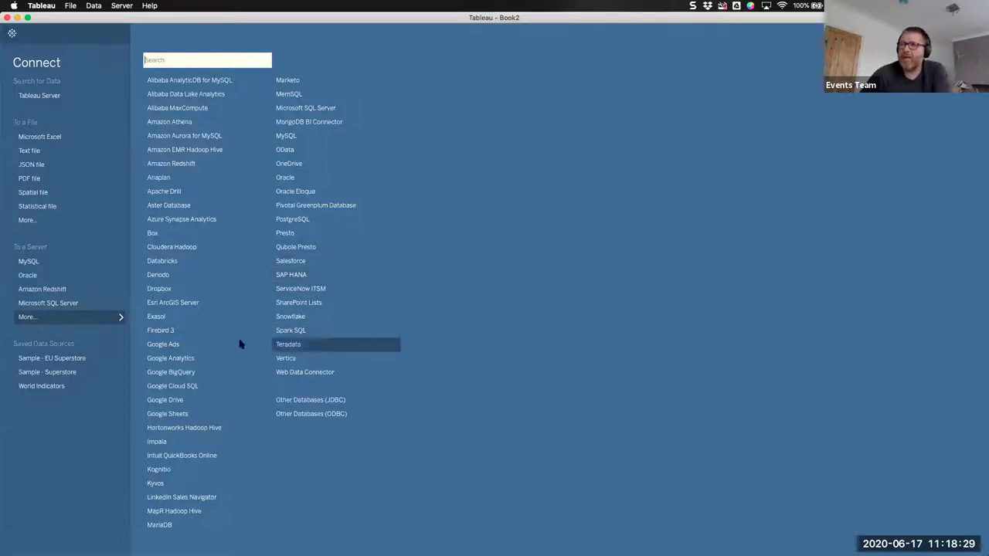
pyautogui.click(85, 318)
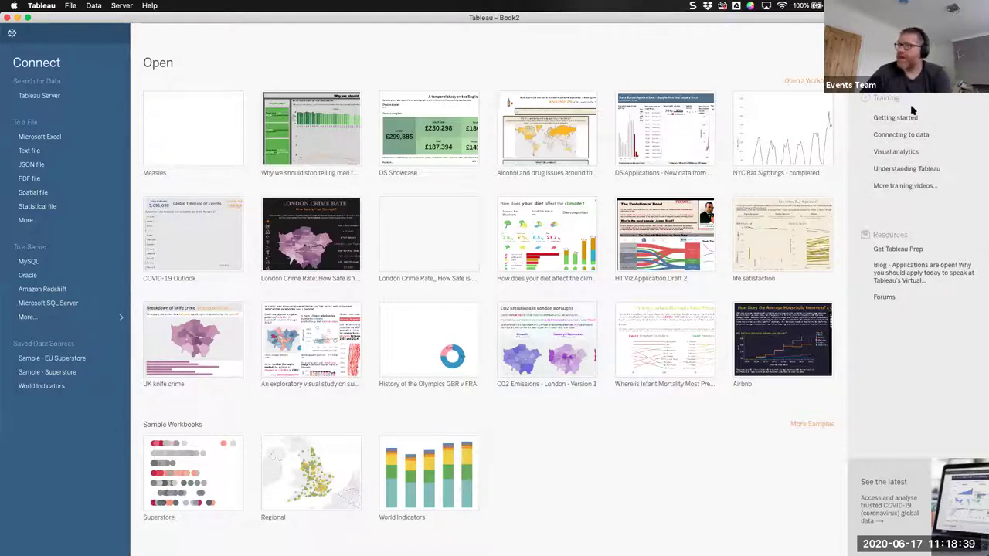
pyautogui.moveTo(908, 116)
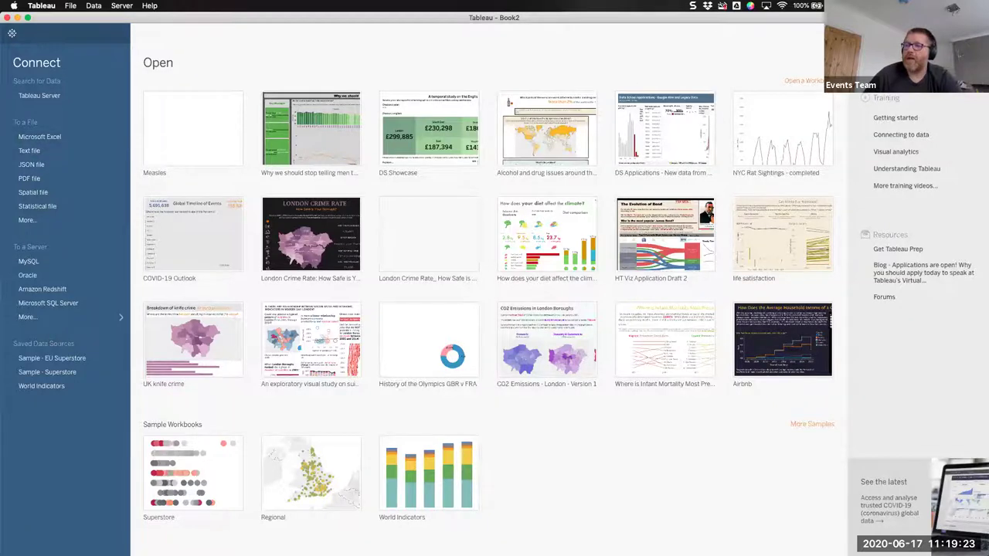
# Step: Switch to Chrome and browse the Data folder inside Tableau Training Material on Google Drive
pyautogui.moveTo(120, 545)
pyautogui.click(165, 540)
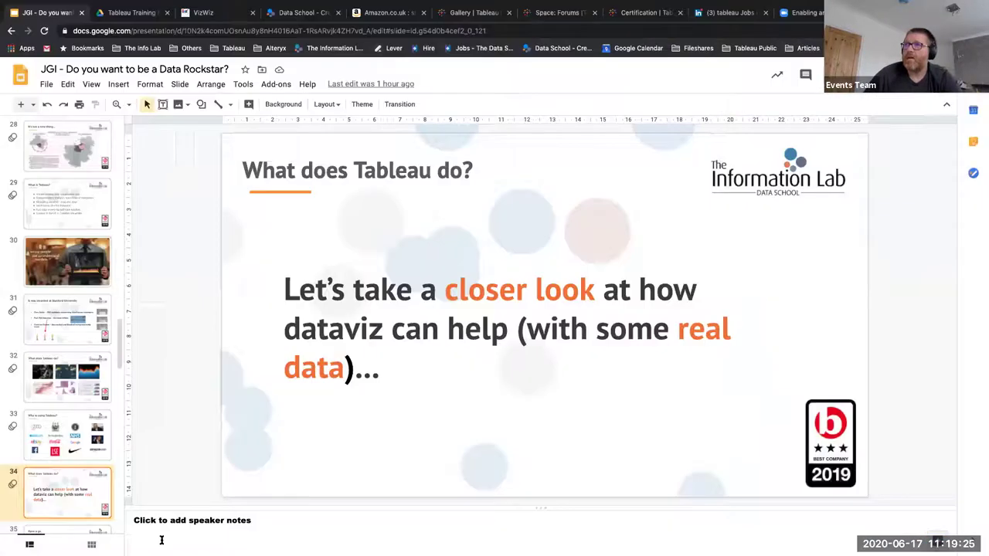
pyautogui.click(122, 12)
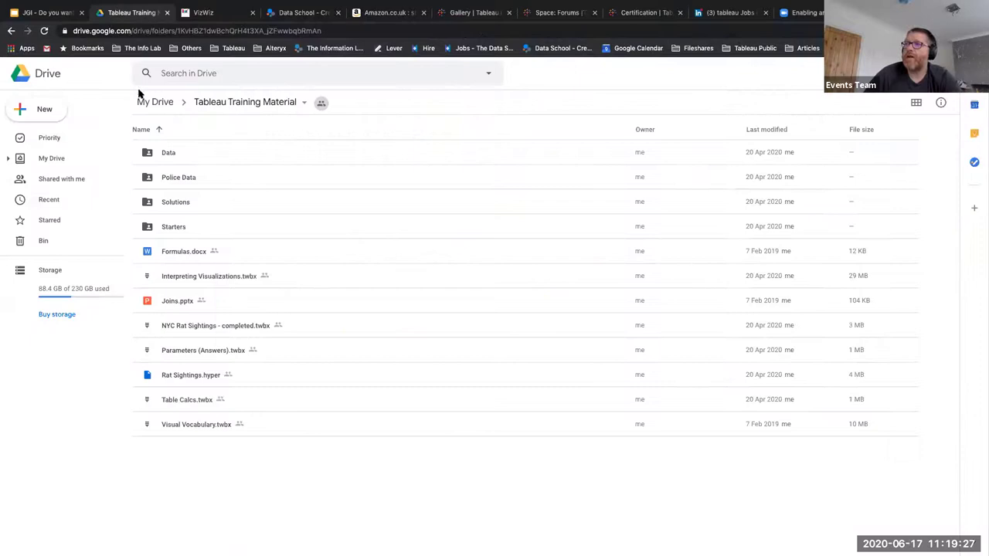
pyautogui.click(173, 153)
pyautogui.doubleClick(173, 153)
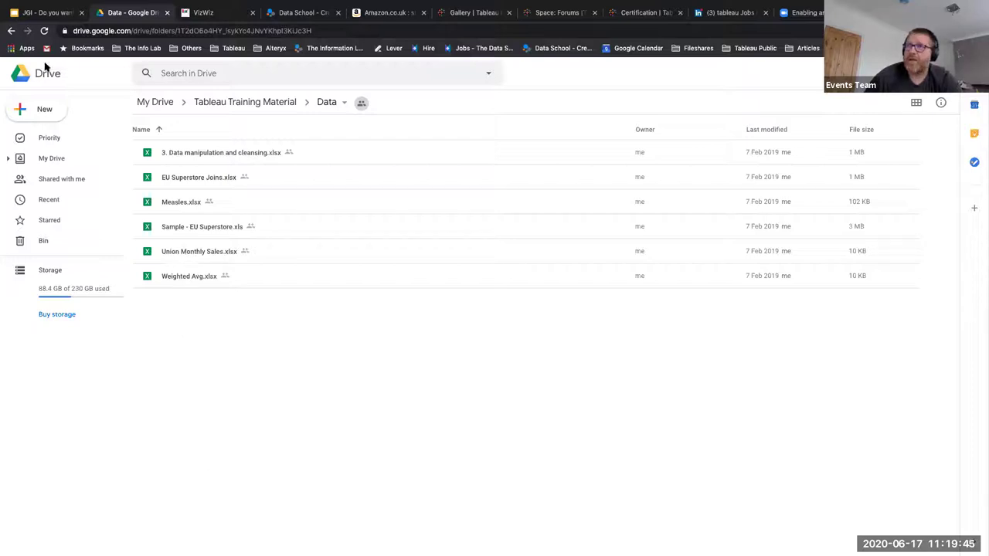
pyautogui.click(10, 31)
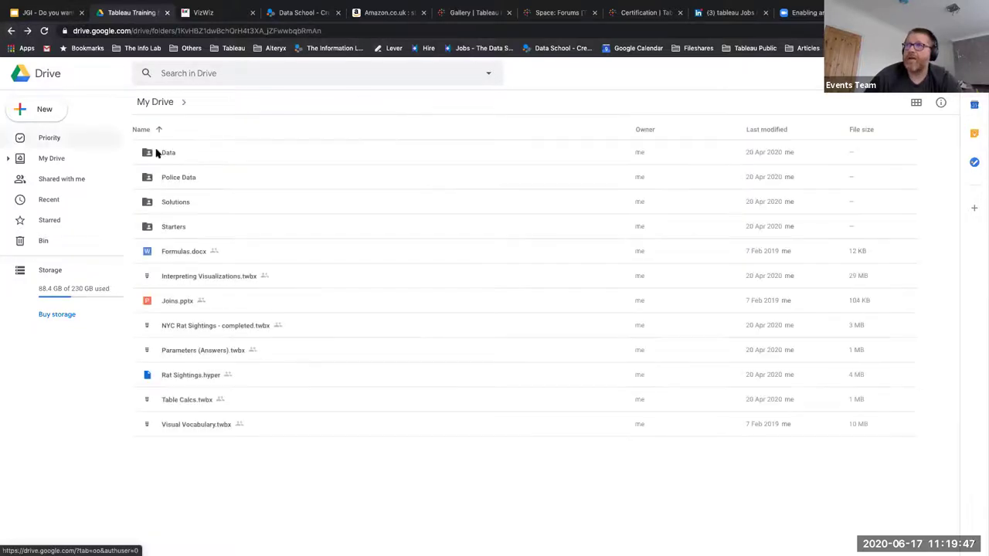
pyautogui.doubleClick(165, 154)
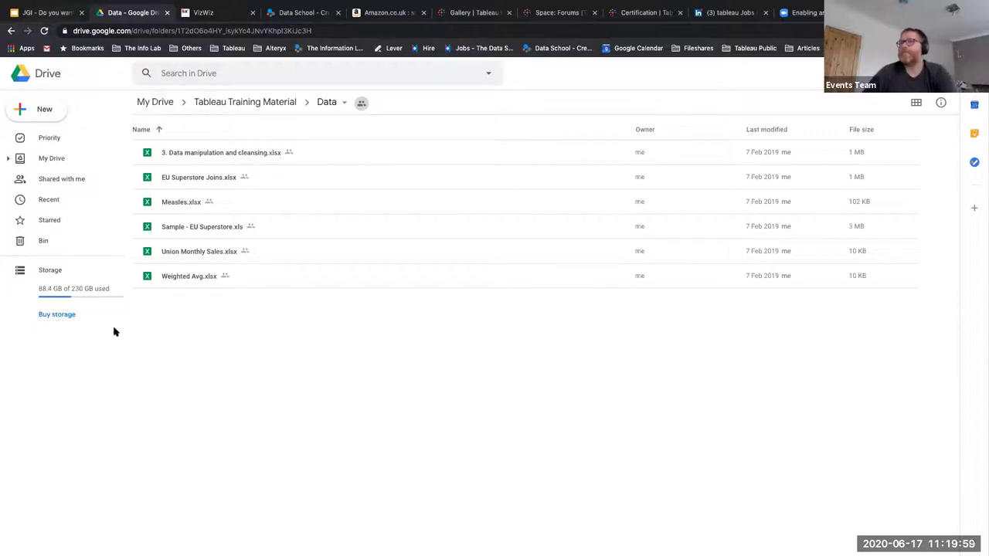
# Step: Switch back to Tableau and connect to the Excel file Sample - EU Superstore (22).xls in the Downloads folder
pyautogui.moveTo(764, 542)
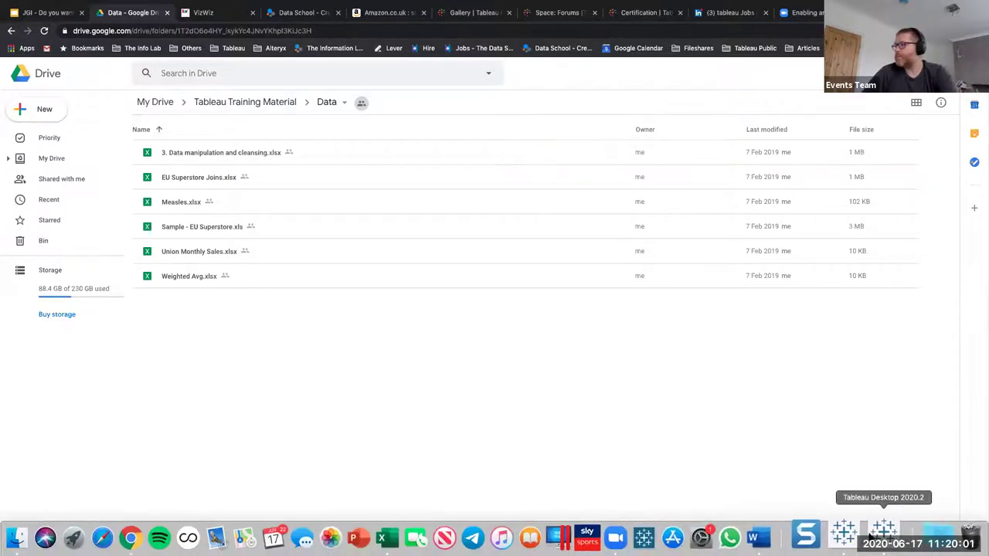
pyautogui.click(868, 533)
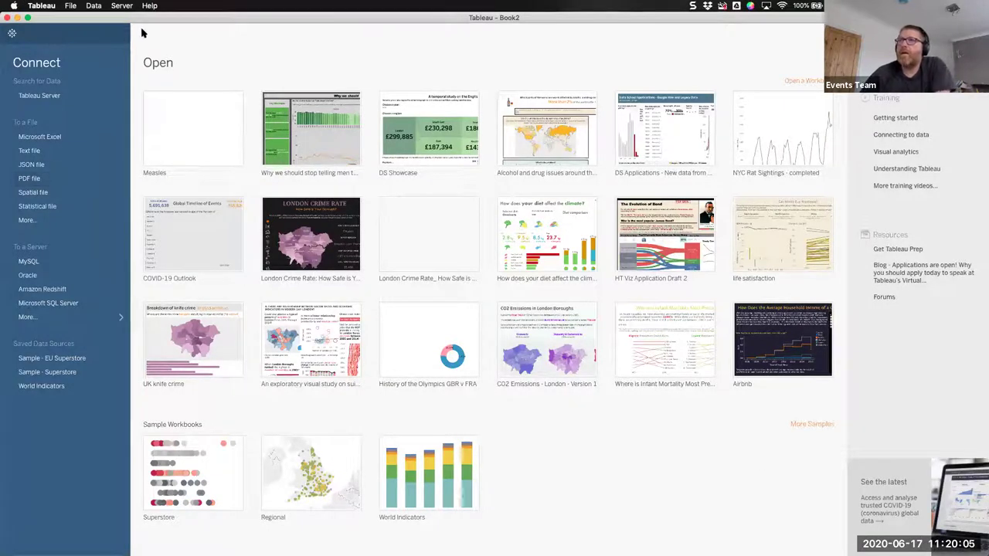
pyautogui.click(65, 141)
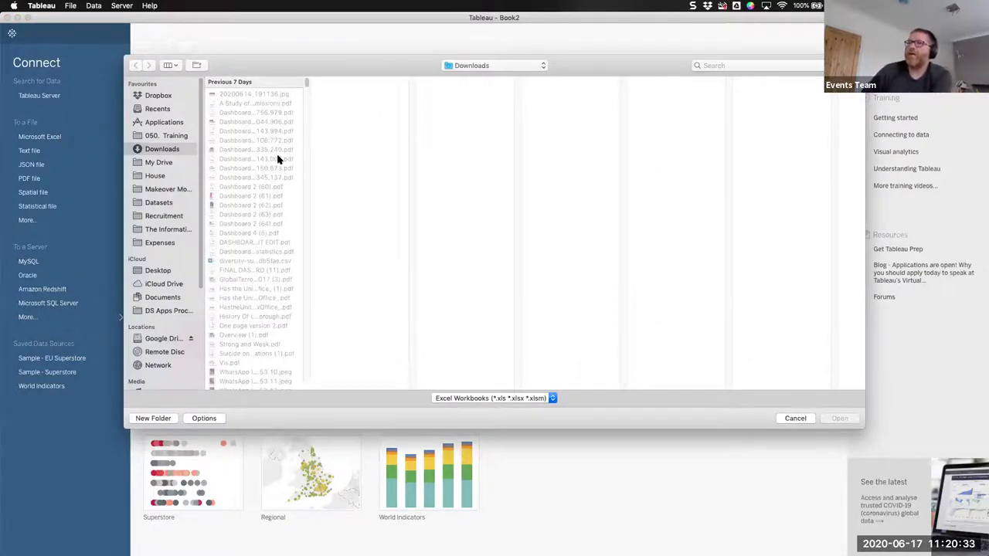
pyautogui.scroll(-10, 263, 168)
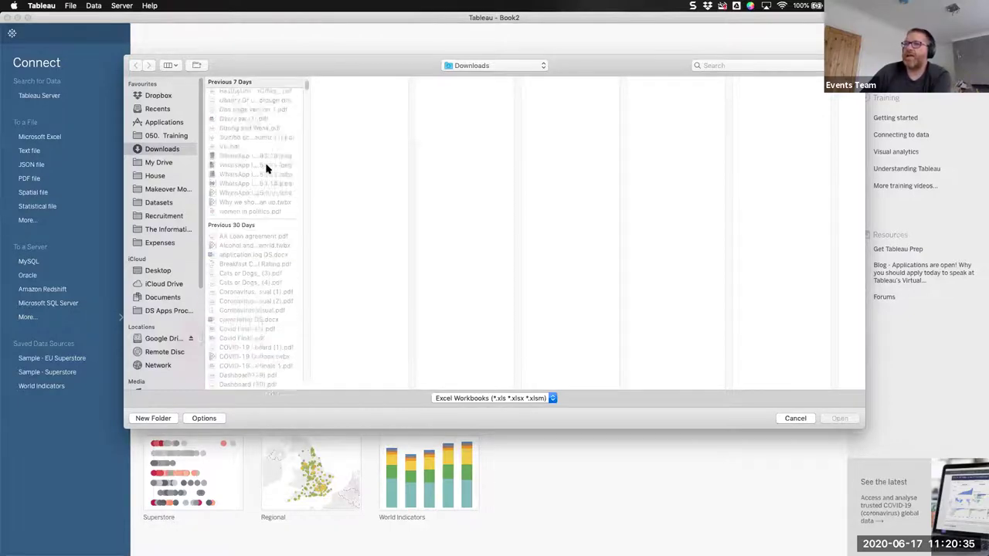
pyautogui.scroll(-12, 265, 168)
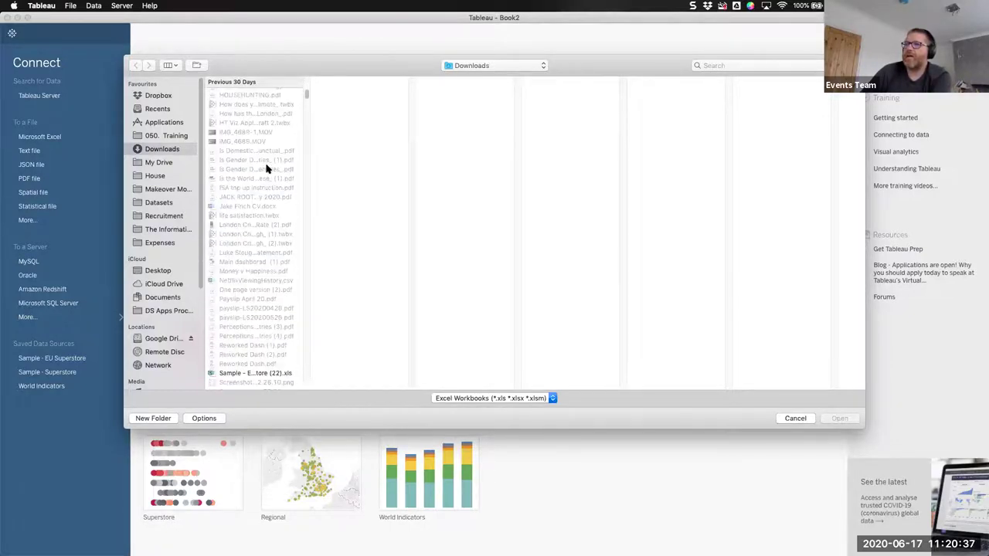
pyautogui.scroll(-2, 249, 309)
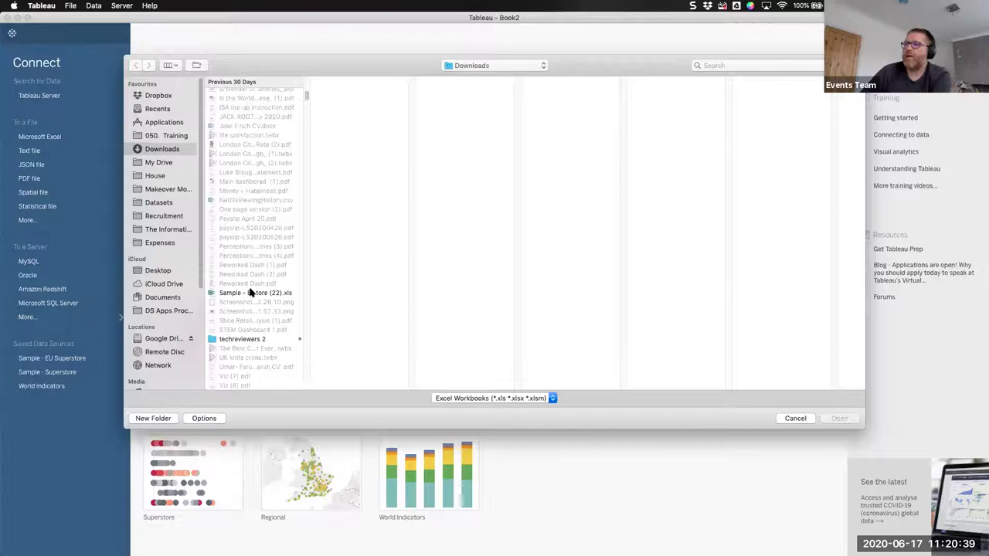
pyautogui.click(251, 293)
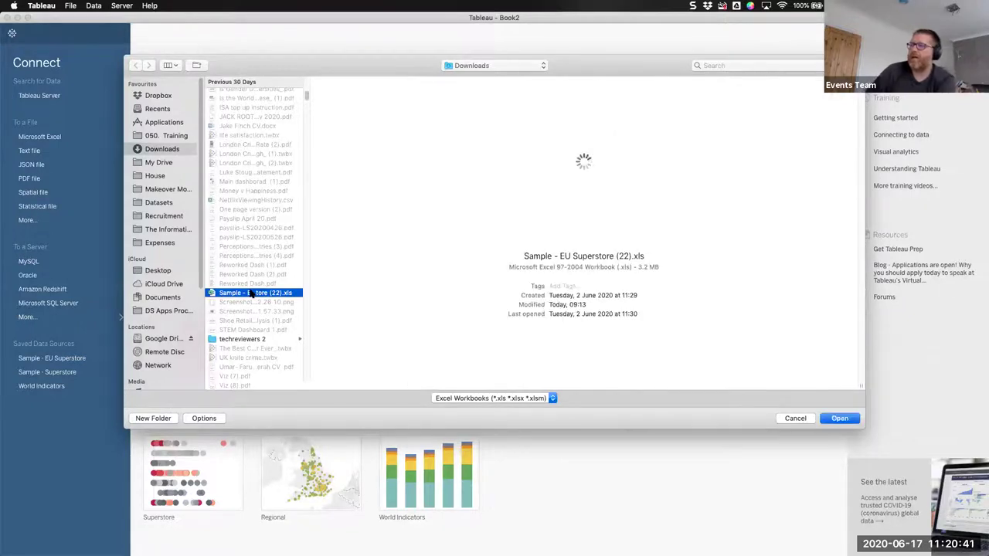
pyautogui.click(840, 418)
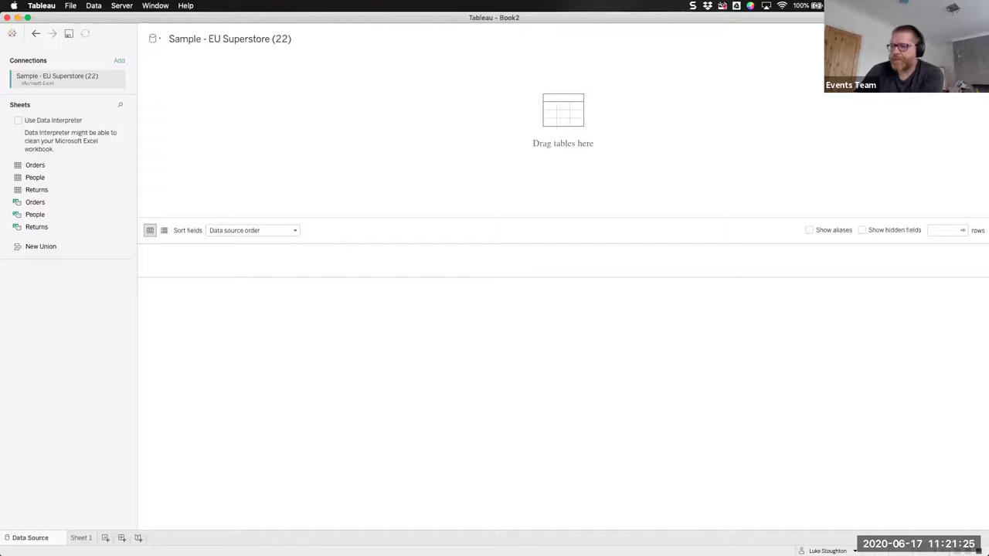
# Step: Switch to Excel and bring the open workbook Sample - EU Superstore (22).xls to the front
pyautogui.moveTo(353, 550)
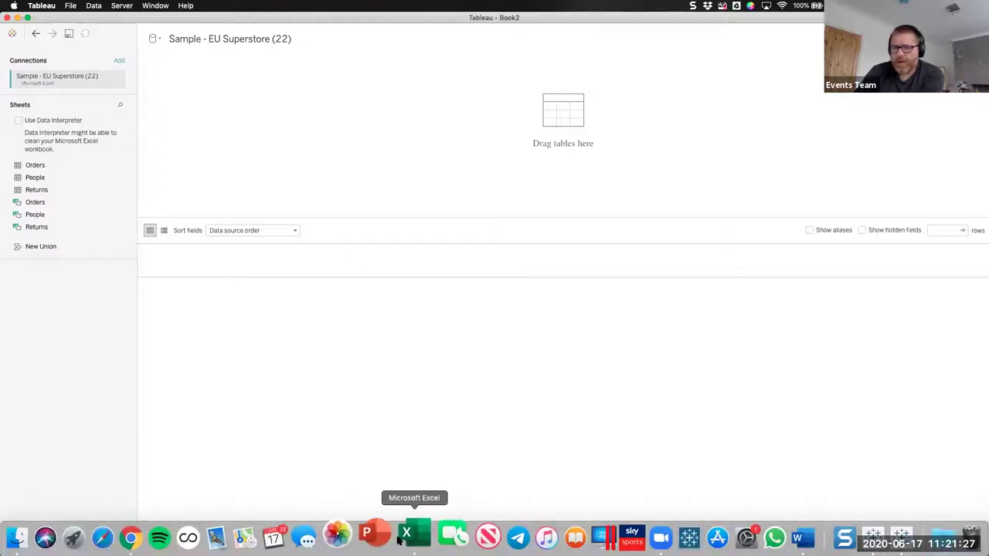
pyautogui.click(405, 538)
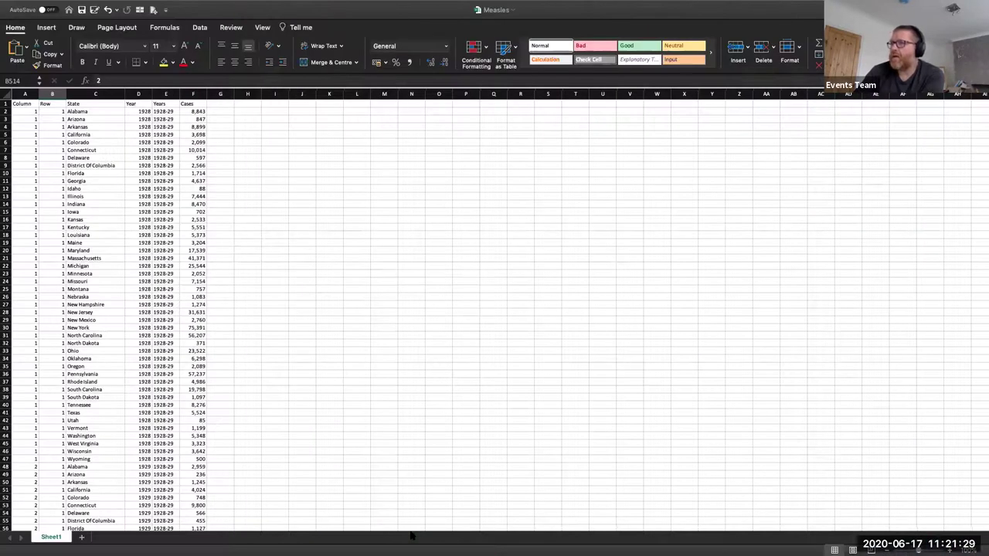
pyautogui.rightClick(404, 534)
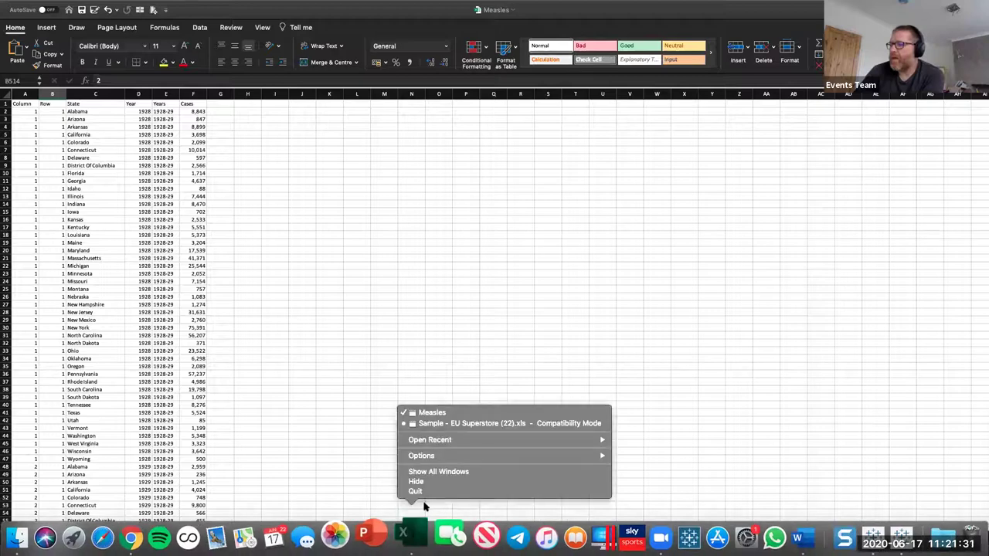
pyautogui.click(429, 423)
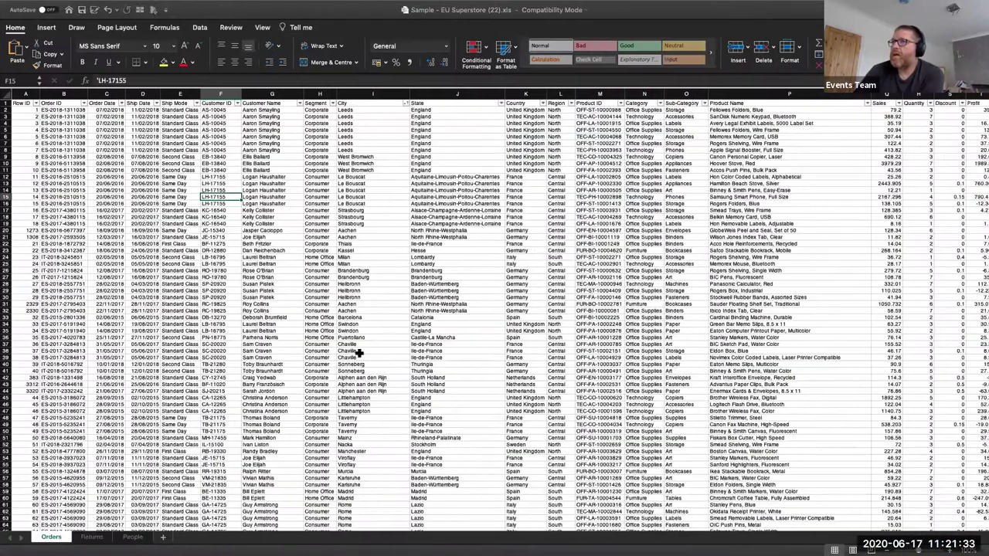
# Step: Examine sample cells in the Customer Name, Segment, Customer ID, Order ID and Ship Mode columns of the Orders sheet
pyautogui.click(261, 246)
pyautogui.scroll(1, 154, 248)
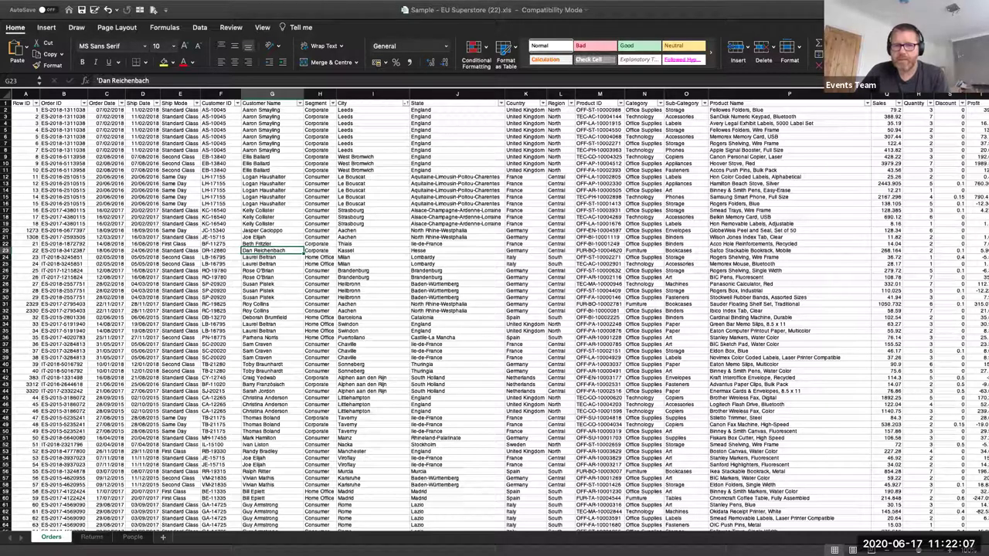
pyautogui.click(320, 161)
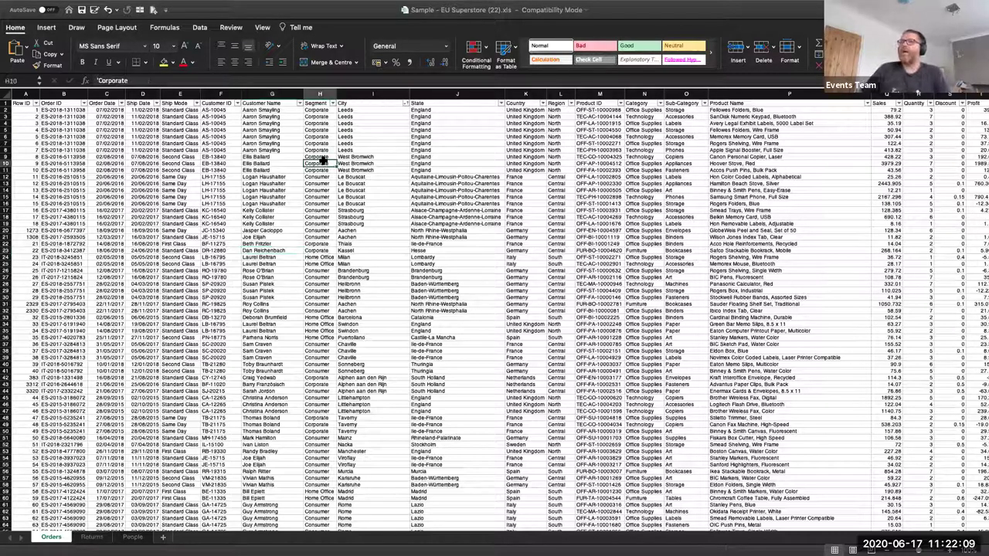
pyautogui.click(205, 197)
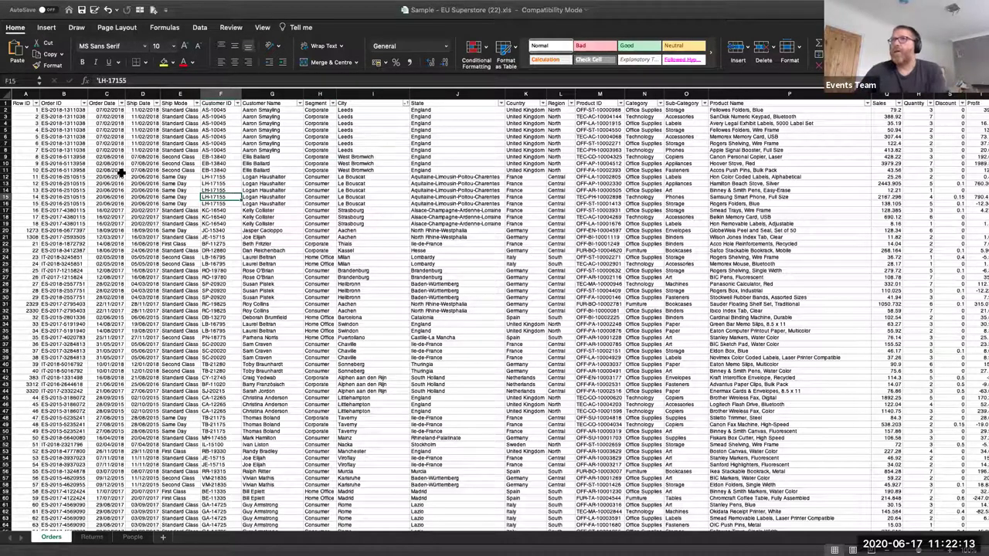
pyautogui.click(81, 135)
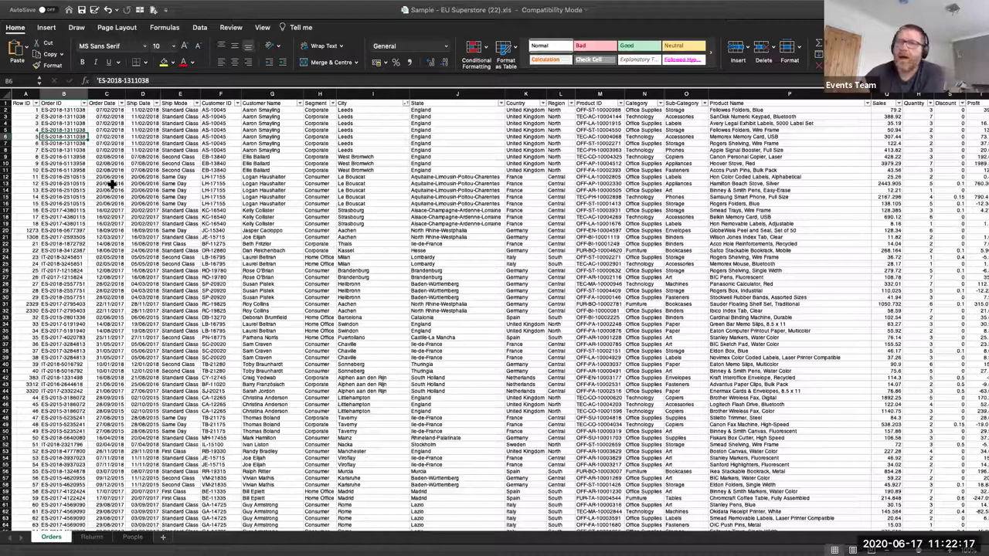
pyautogui.click(188, 110)
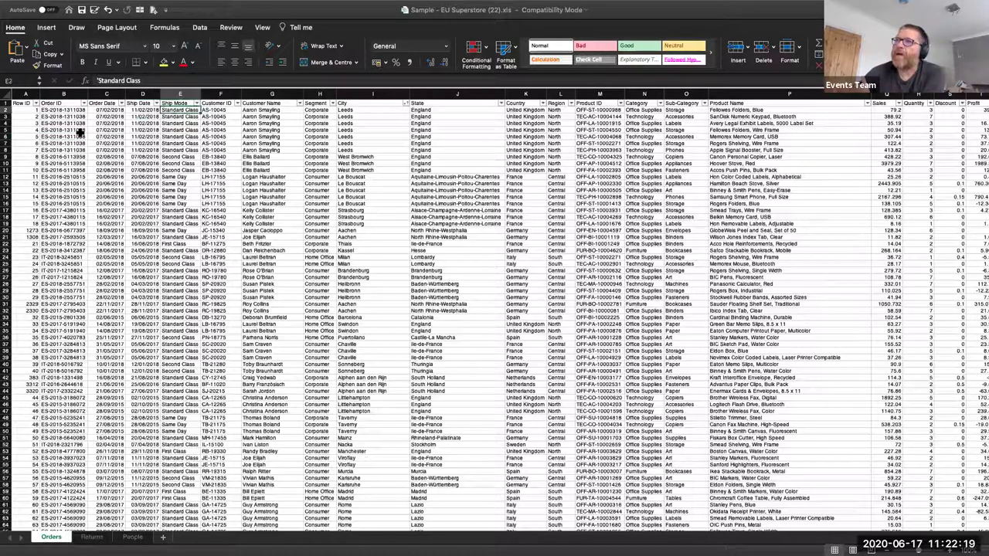
# Step: Examine the first order record and its Order ID, Order Date, Ship Date and Ship Mode fields
pyautogui.click(6, 110)
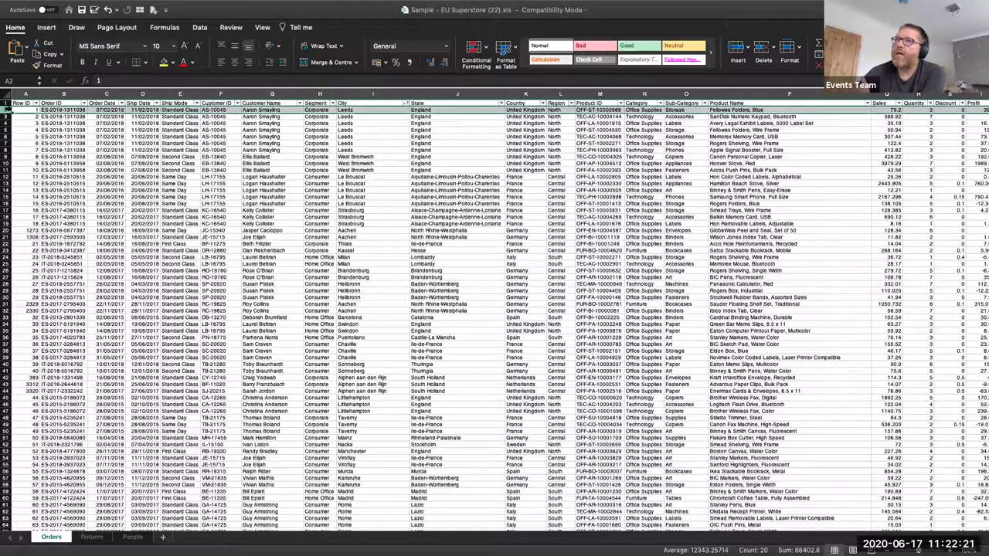
pyautogui.click(54, 103)
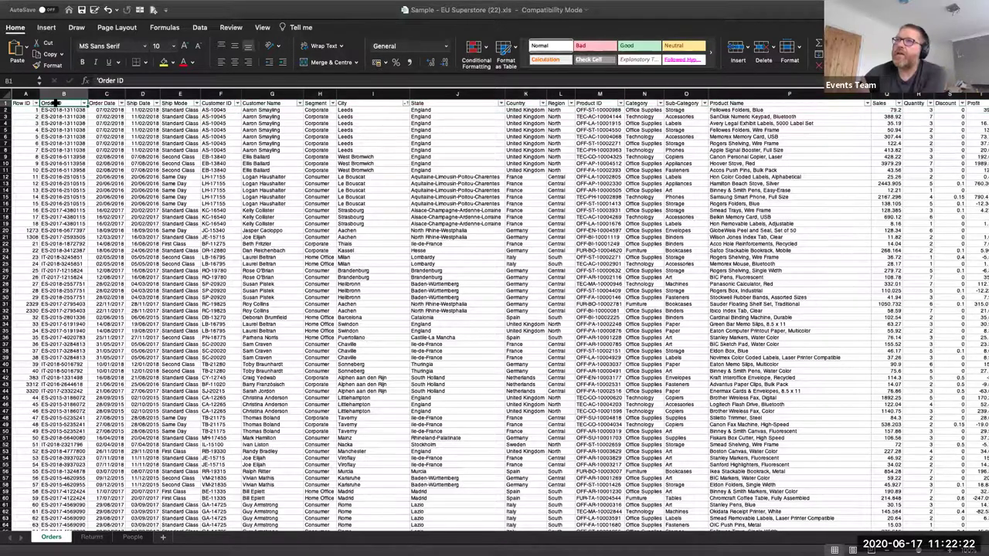
pyautogui.click(112, 103)
pyautogui.click(136, 103)
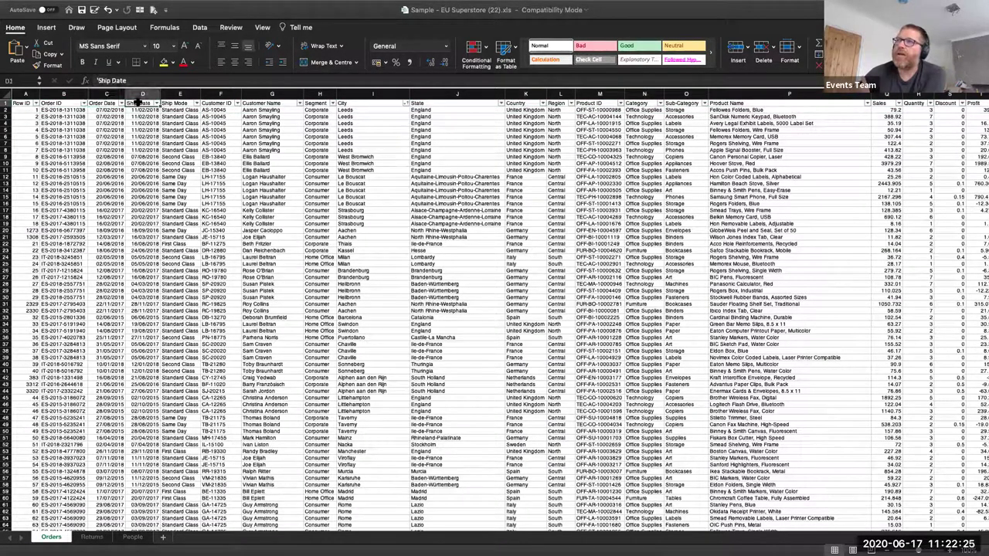
pyautogui.click(183, 111)
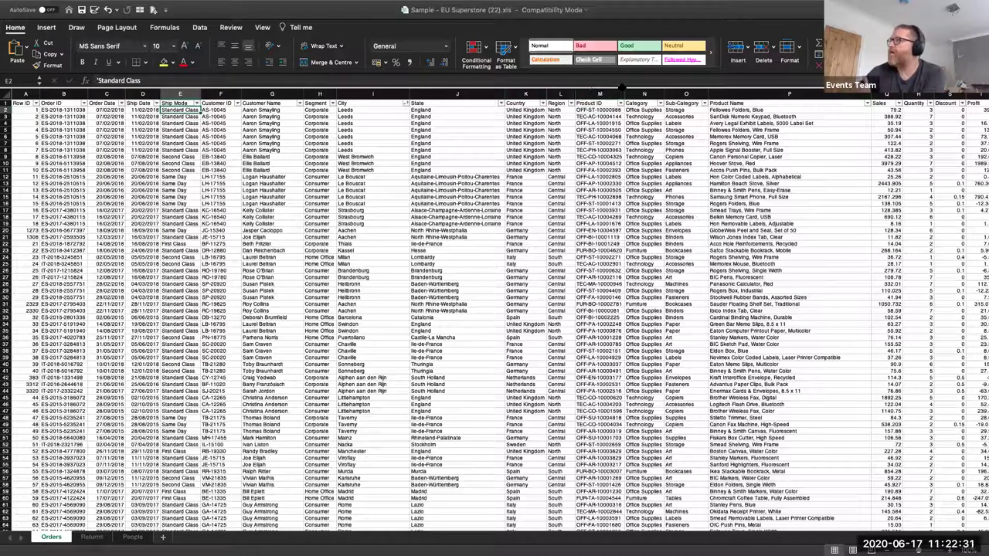
# Step: Examine the product columns from Product ID to Product Name, followed by the Discount and Quantity columns
pyautogui.click(600, 93)
pyautogui.keyDown('shift'); pyautogui.click(740, 97); pyautogui.keyUp('shift')
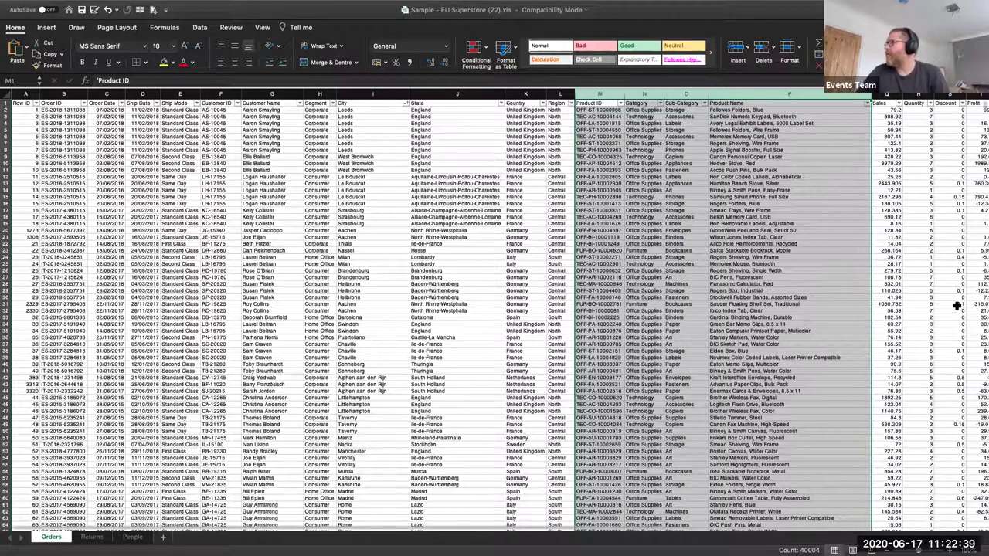
pyautogui.click(952, 103)
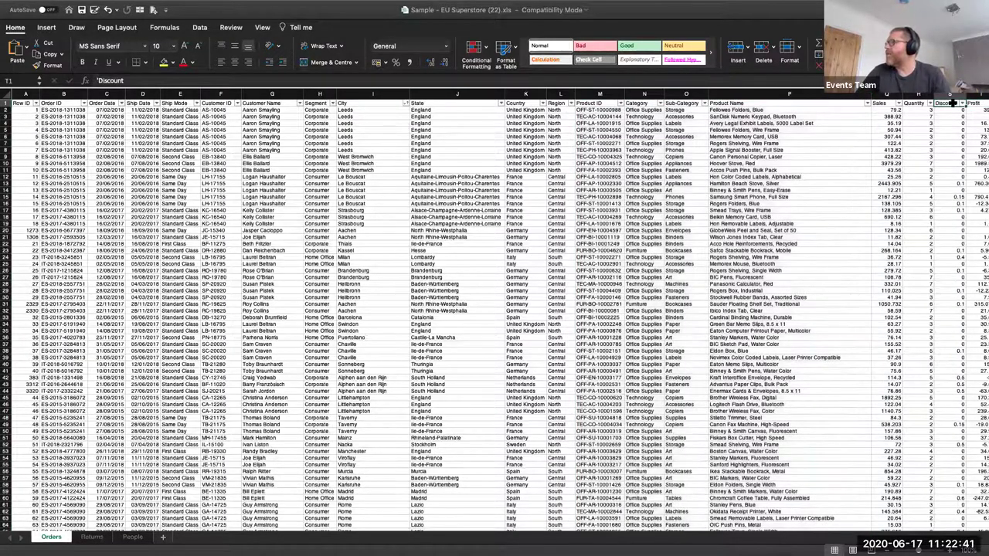
pyautogui.press('Left')
pyautogui.press('Left')
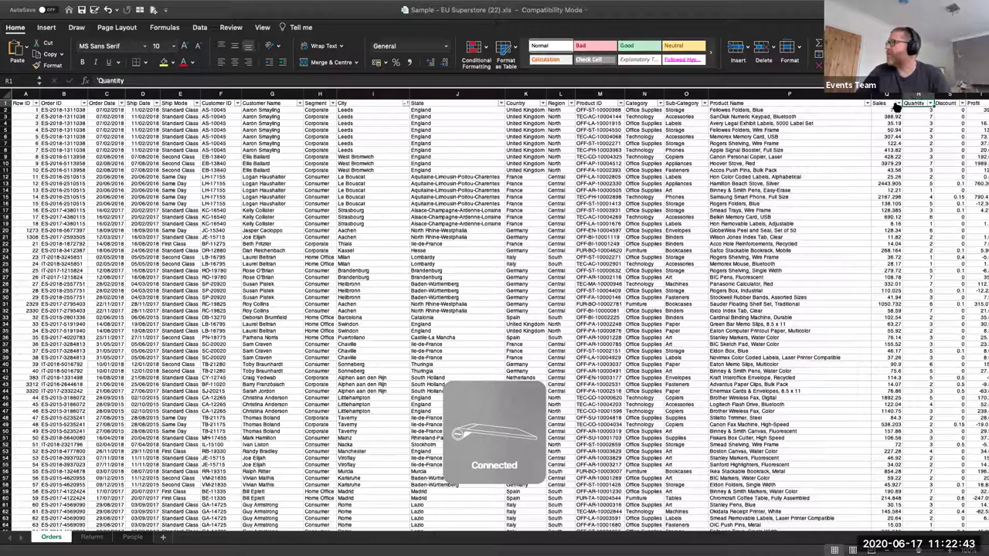
# Step: Examine the Discount and Profit columns at the far end of the Orders sheet
pyautogui.press('Right')
pyautogui.press('Right')
pyautogui.scroll(-1, 772, 168)
pyautogui.scroll(1, 773, 168)
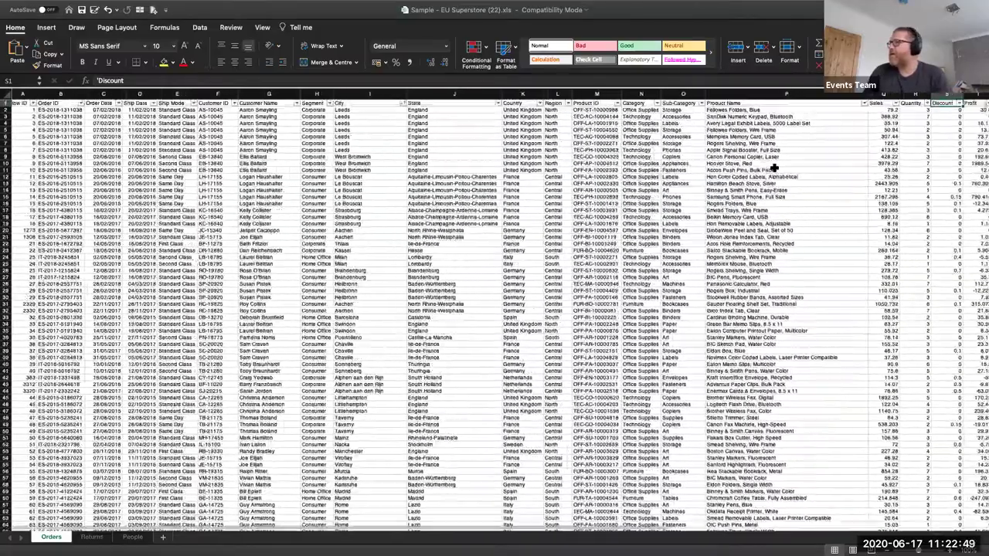
pyautogui.hscroll(2, 773, 168)
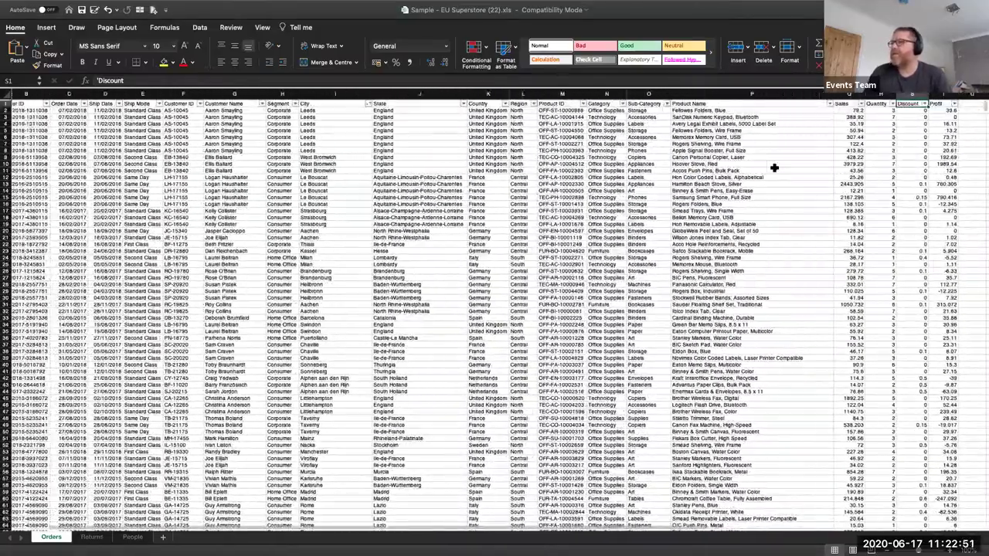
pyautogui.hscroll(-1, 773, 168)
pyautogui.scroll(1, 479, 167)
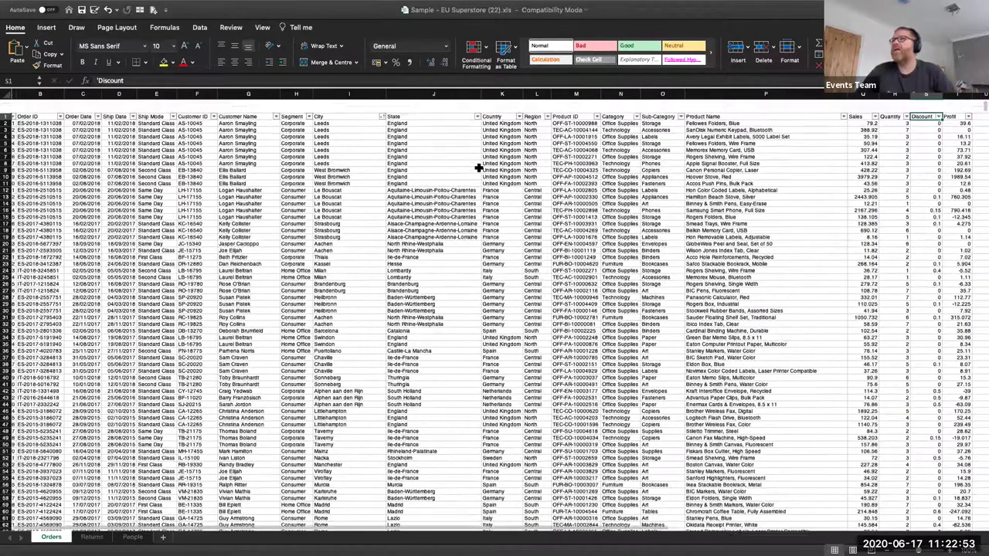
pyautogui.scroll(-1, 478, 167)
pyautogui.hscroll(-1, 479, 167)
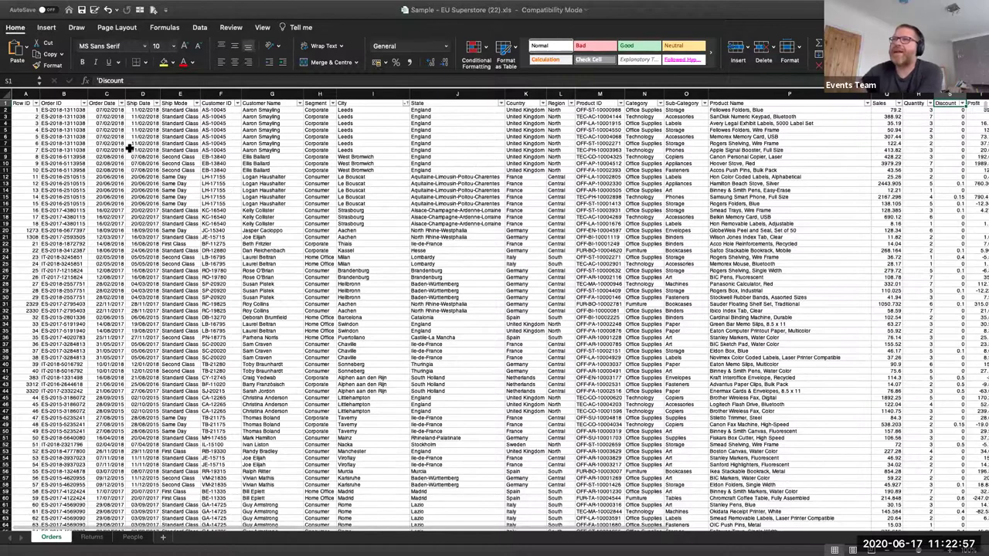
# Step: Examine the first order's record and all consecutive rows that share its Order ID
pyautogui.click(11, 111)
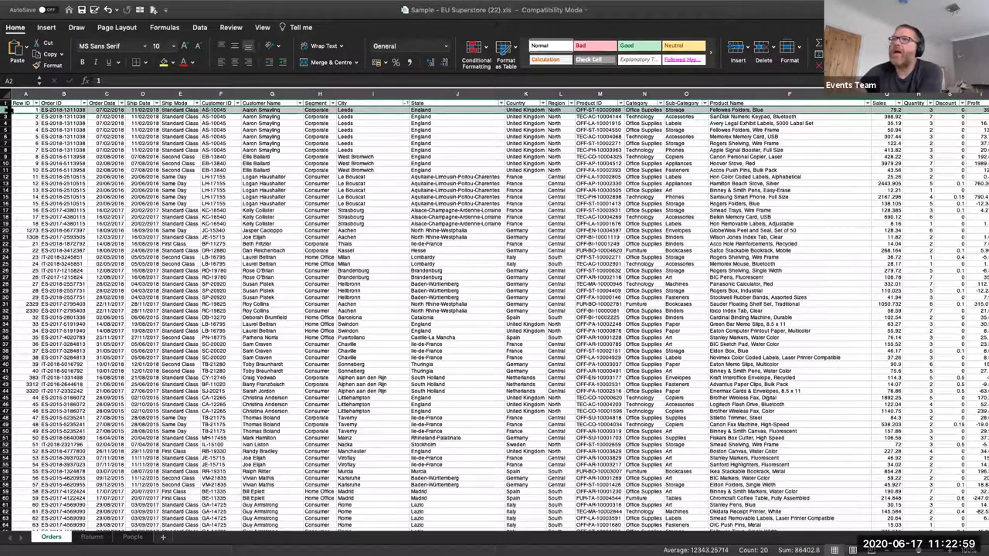
pyautogui.click(74, 130)
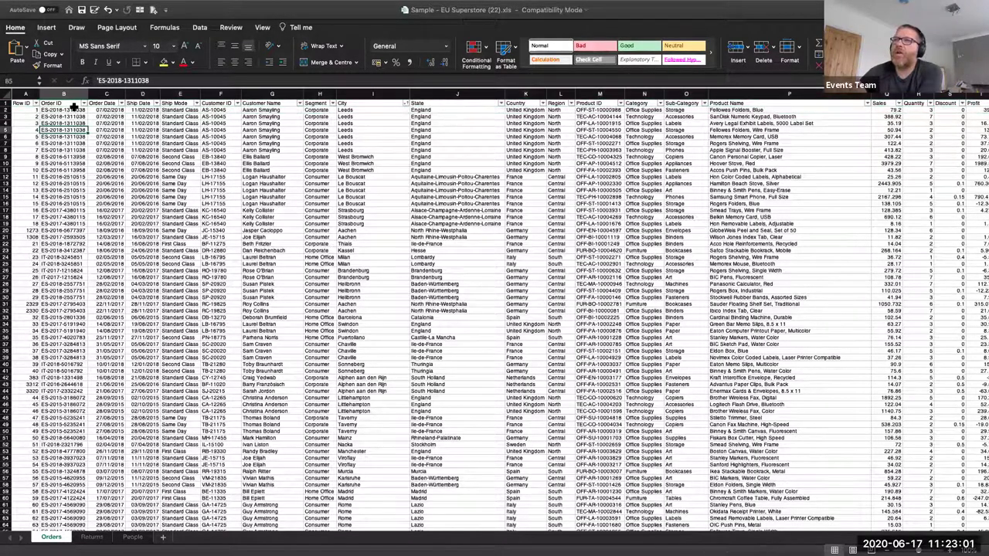
pyautogui.moveTo(74, 111); pyautogui.dragTo(71, 147)
pyautogui.moveTo(8, 109); pyautogui.dragTo(9, 150)
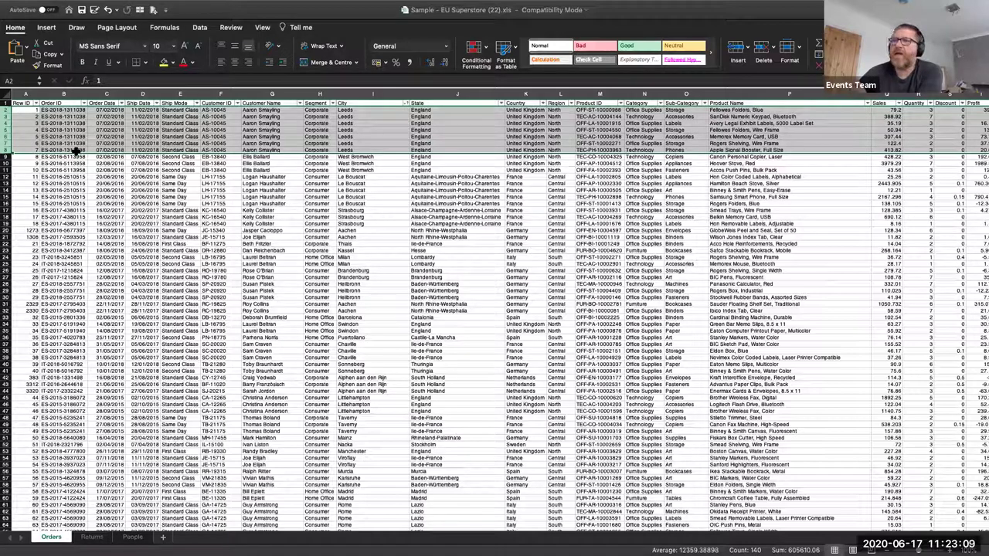
pyautogui.click(128, 134)
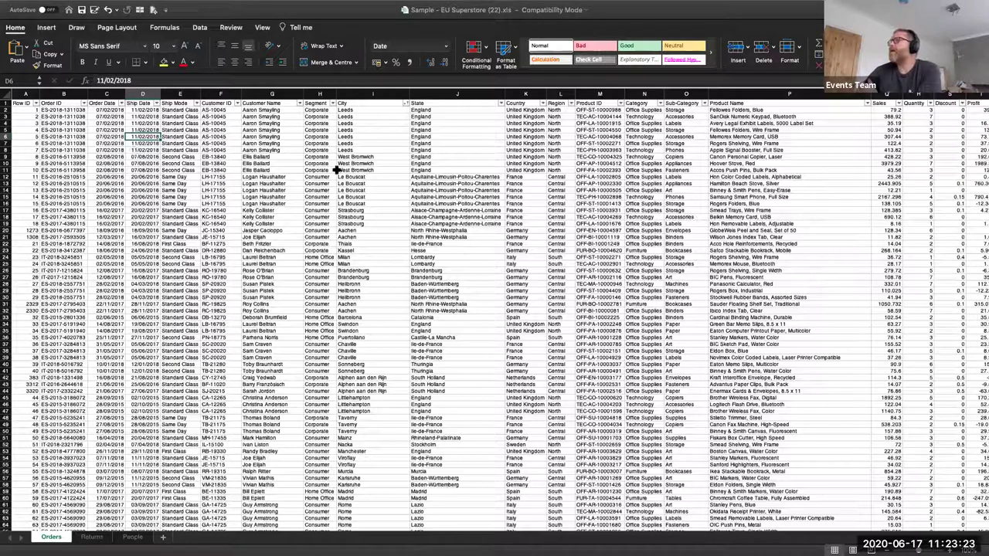
# Step: Examine the City cells of the first order's rows, a single full record in row 5, and a Segment cell in row 14
pyautogui.click(341, 143)
pyautogui.click(347, 110)
pyautogui.click(350, 117)
pyautogui.click(353, 123)
pyautogui.click(356, 130)
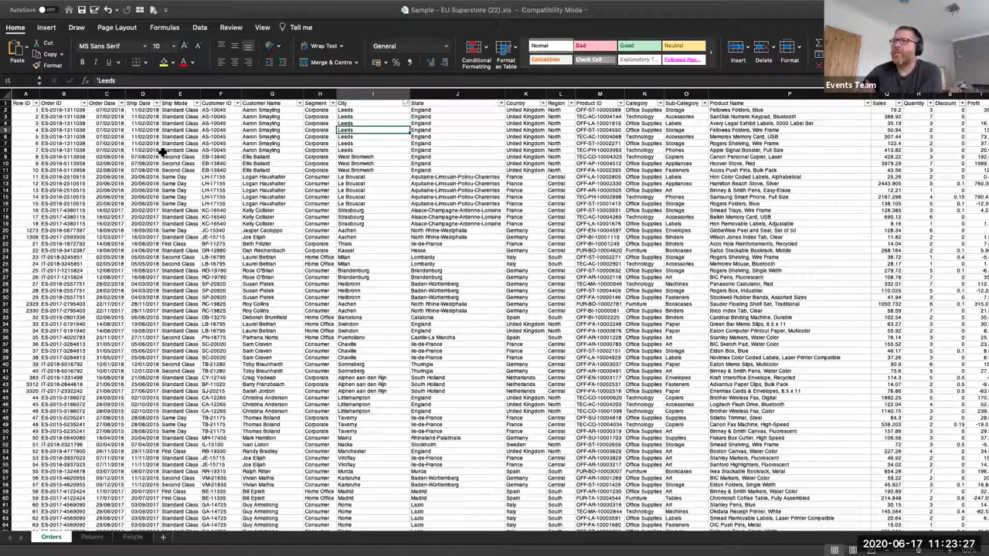
pyautogui.click(8, 129)
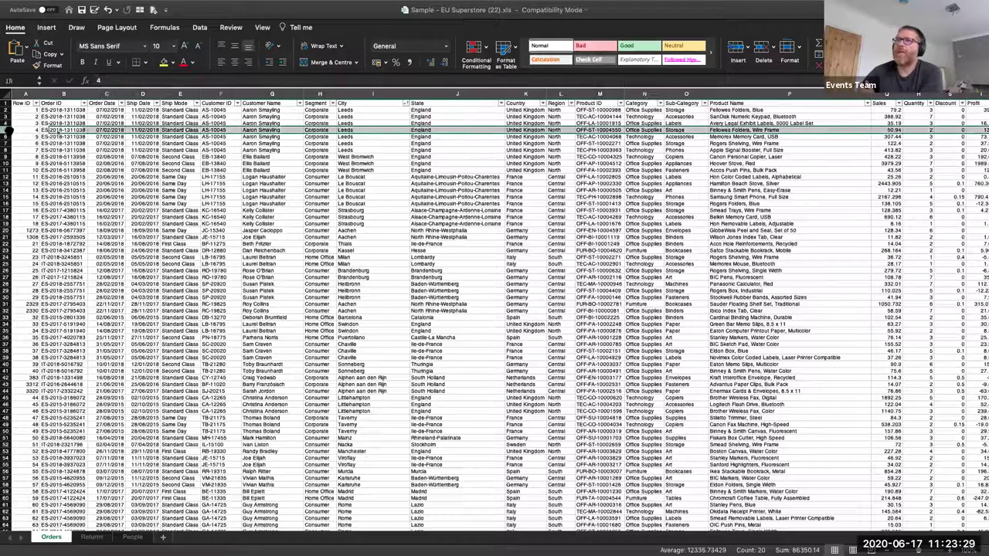
pyautogui.click(338, 150)
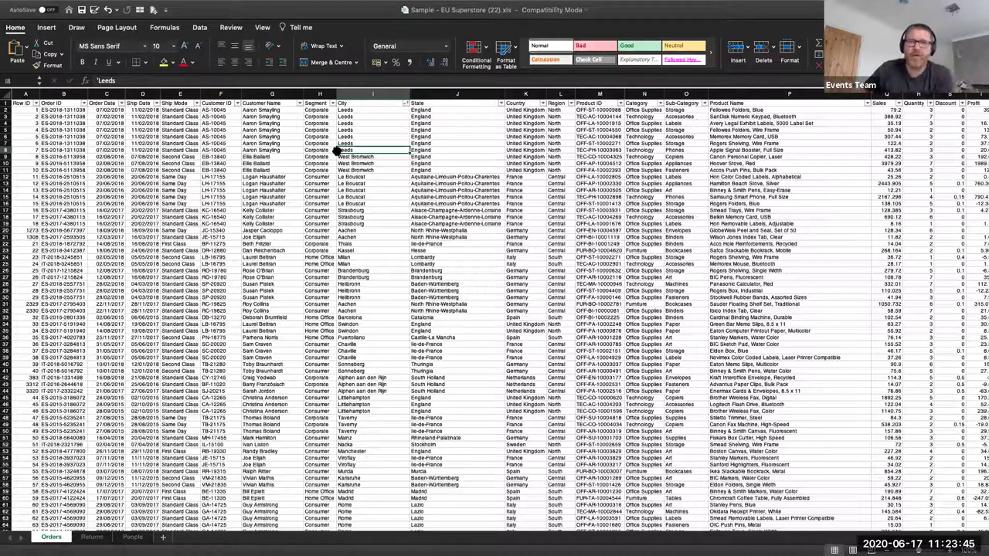
pyautogui.click(326, 191)
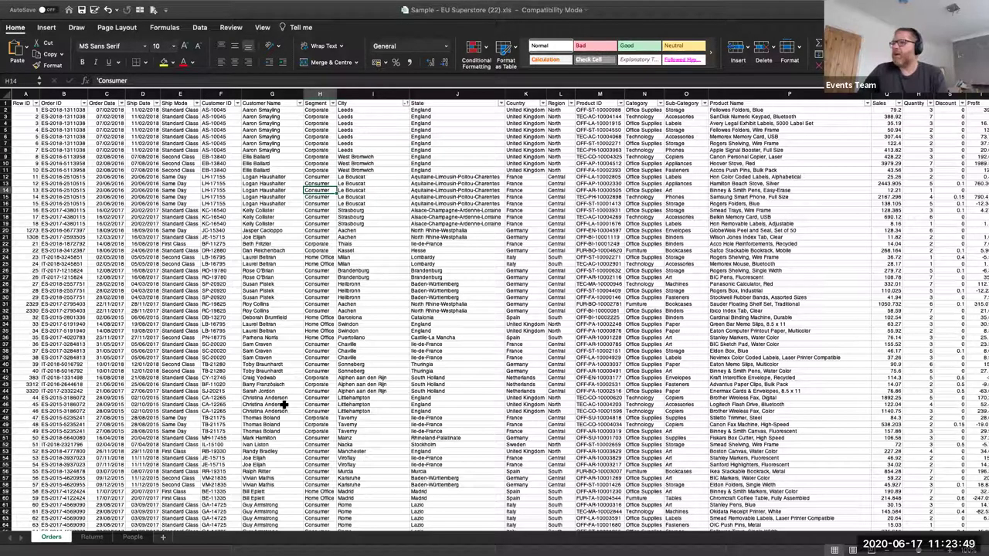
# Step: Look over the Returns and People sheets, and return to the Orders sheet
pyautogui.click(96, 537)
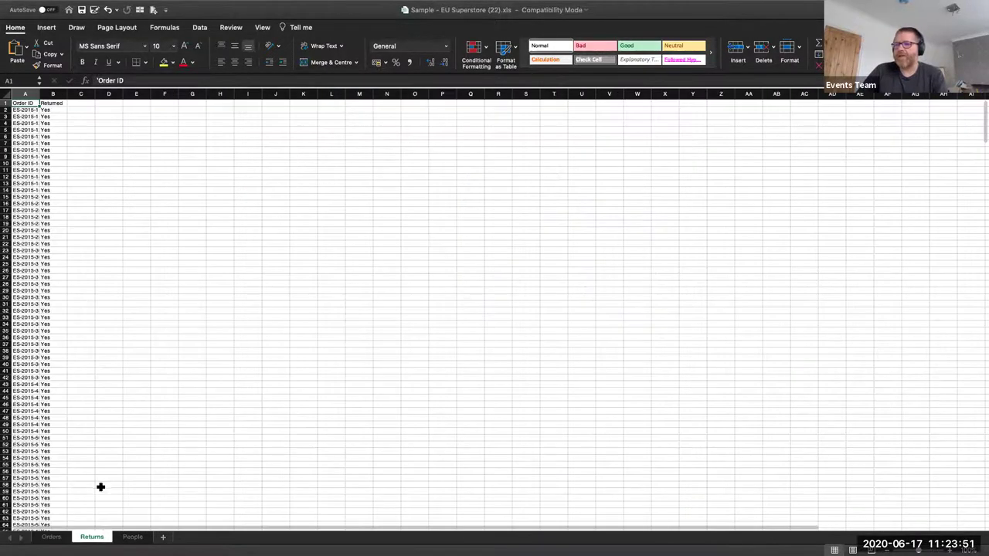
pyautogui.click(133, 537)
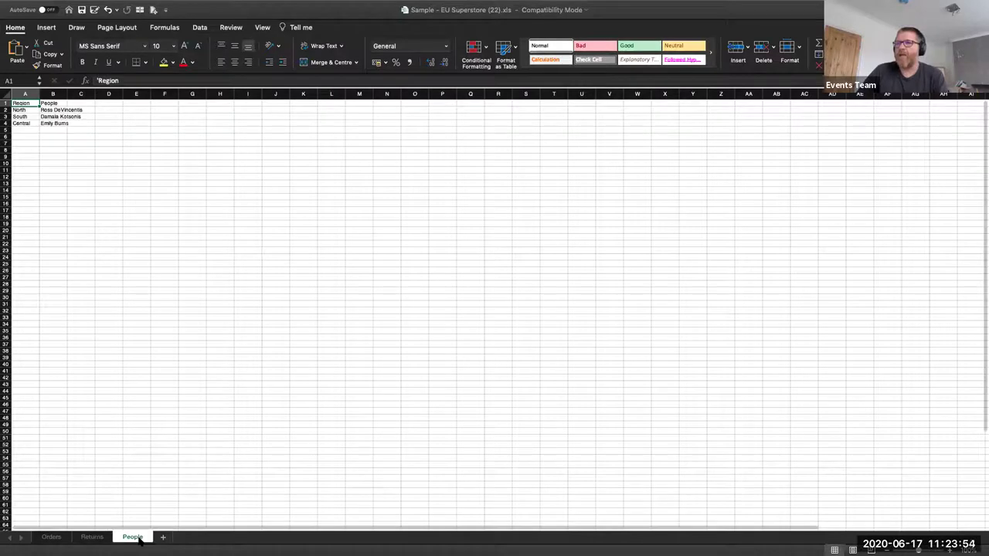
pyautogui.click(92, 537)
pyautogui.click(52, 537)
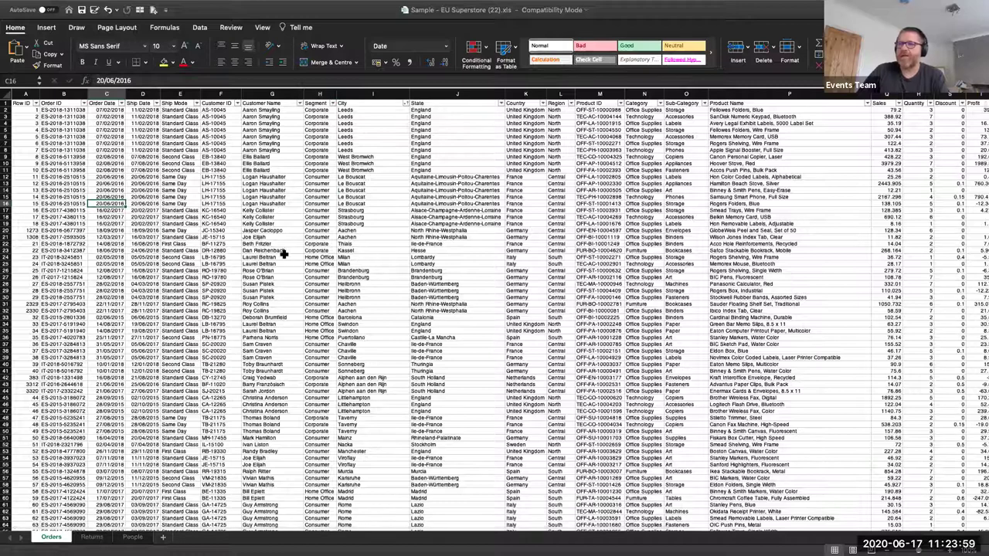
# Step: Switch to the Tableau workbook Book2, preview the Orders table's underlying data, and close the preview
pyautogui.moveTo(831, 534)
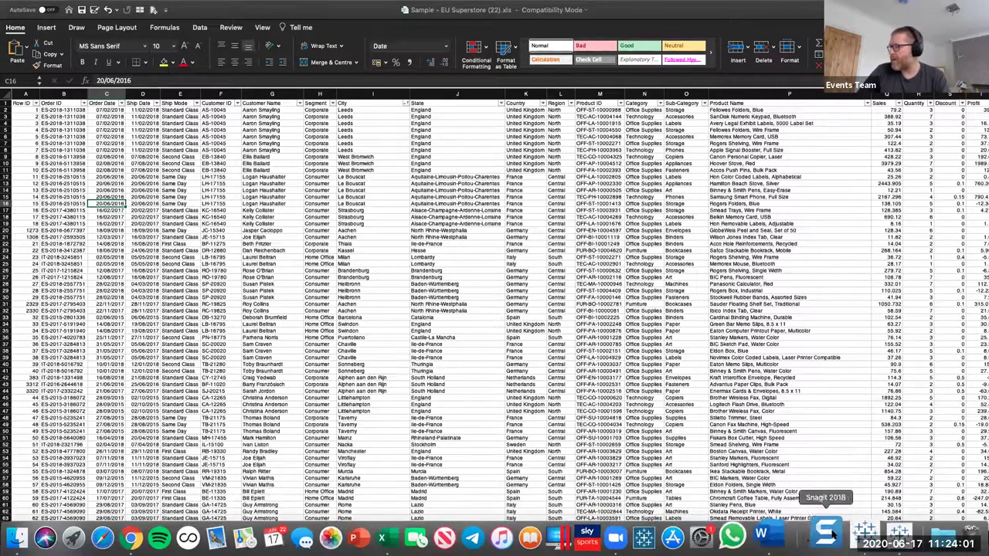
pyautogui.click(879, 531)
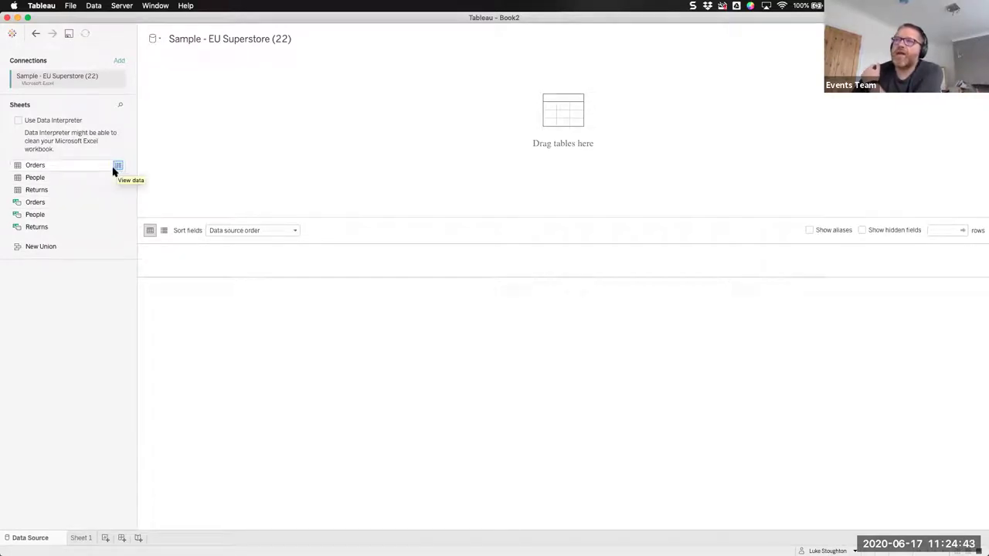
pyautogui.click(118, 167)
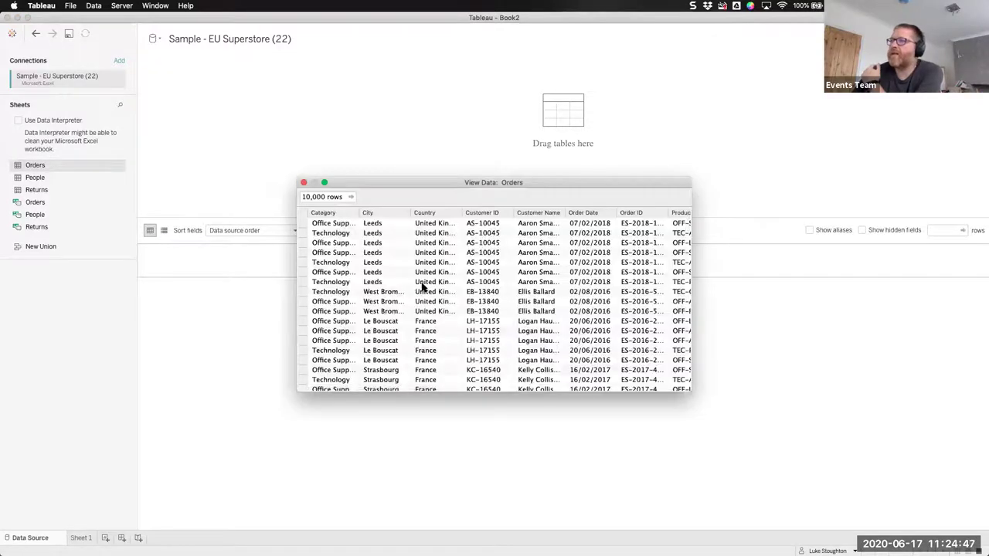
pyautogui.scroll(-5, 376, 302)
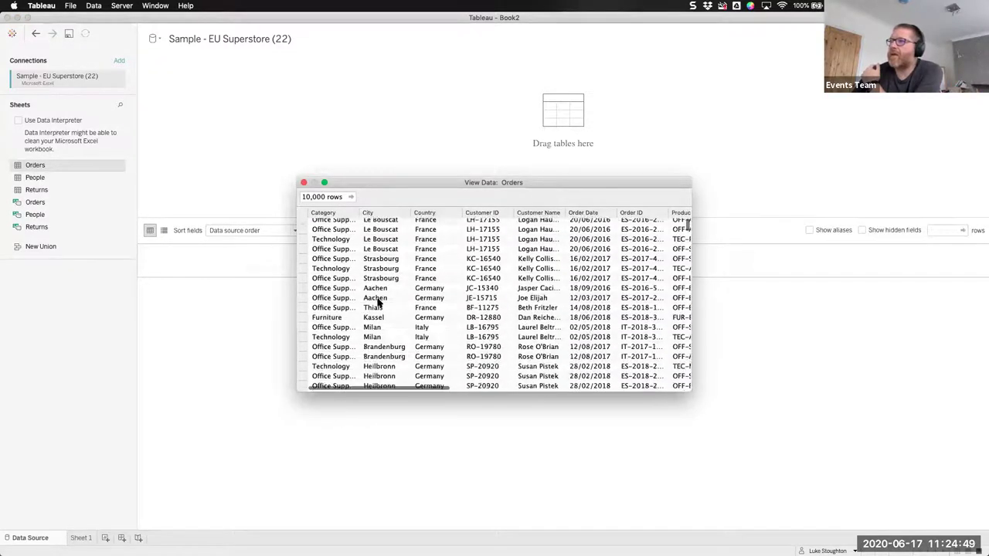
pyautogui.scroll(5, 375, 309)
pyautogui.moveTo(376, 390); pyautogui.dragTo(357, 377)
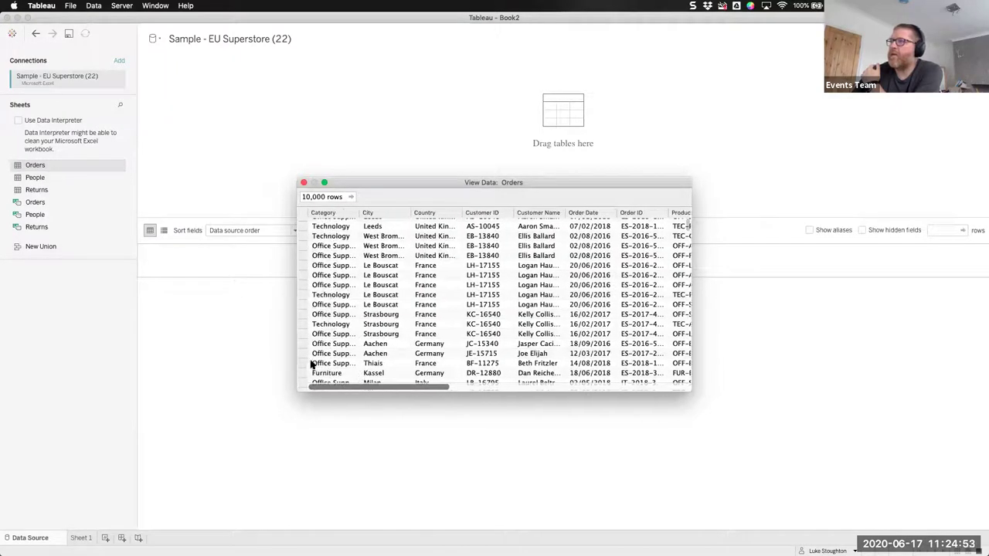
pyautogui.click(303, 183)
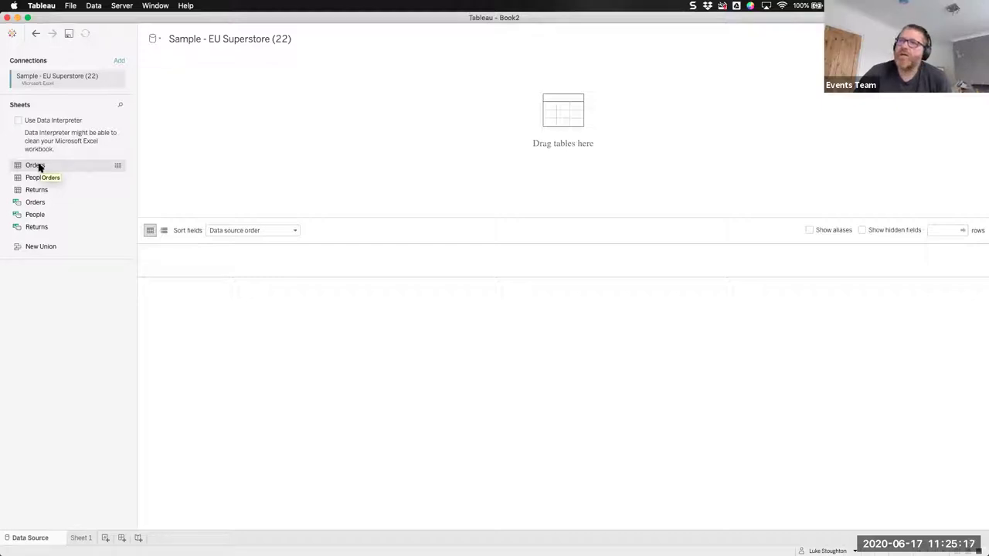
# Step: Add the Orders table to the data source canvas and look through its rows in the data grid
pyautogui.moveTo(39, 167); pyautogui.dragTo(548, 131)
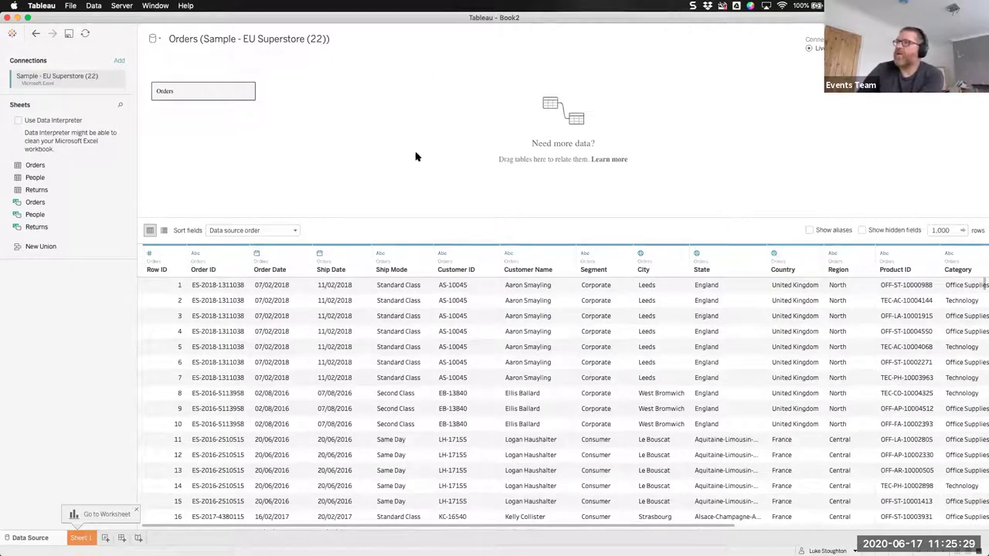
pyautogui.scroll(-4, 342, 324)
pyautogui.scroll(4, 342, 325)
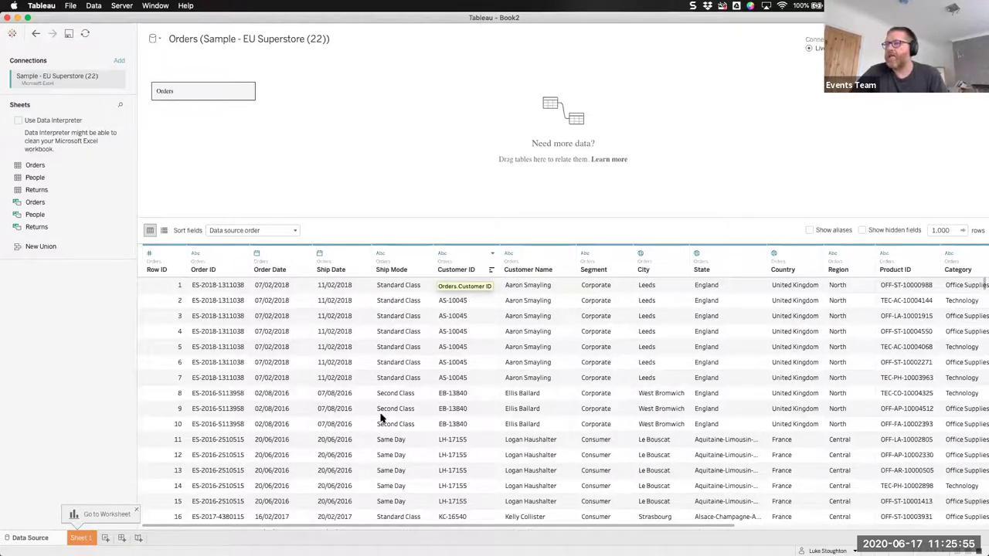
pyautogui.scroll(-5, 213, 340)
pyautogui.scroll(5, 220, 336)
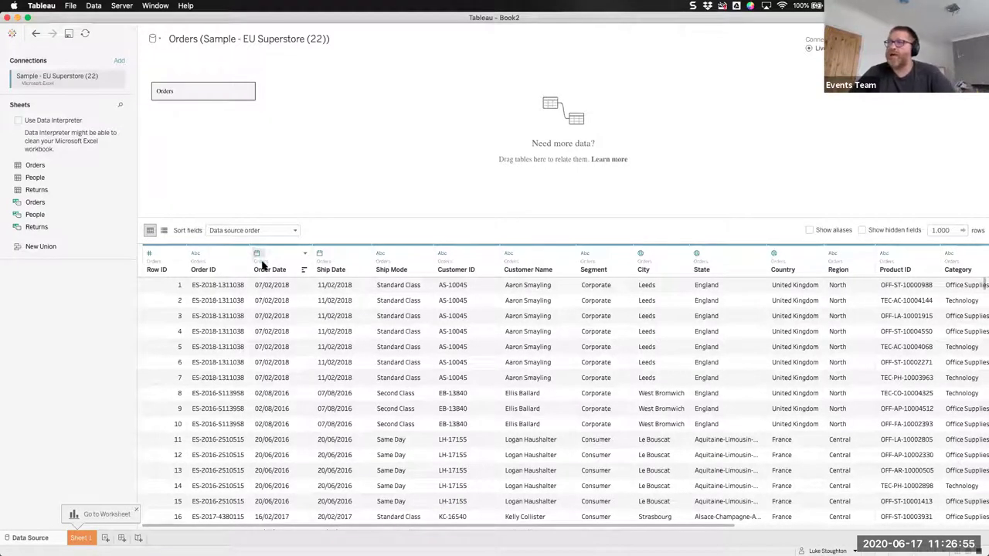
# Step: Examine the City, Country and remaining columns through Profit in the Orders data grid, and return to the first columns
pyautogui.moveTo(398, 526); pyautogui.dragTo(599, 527)
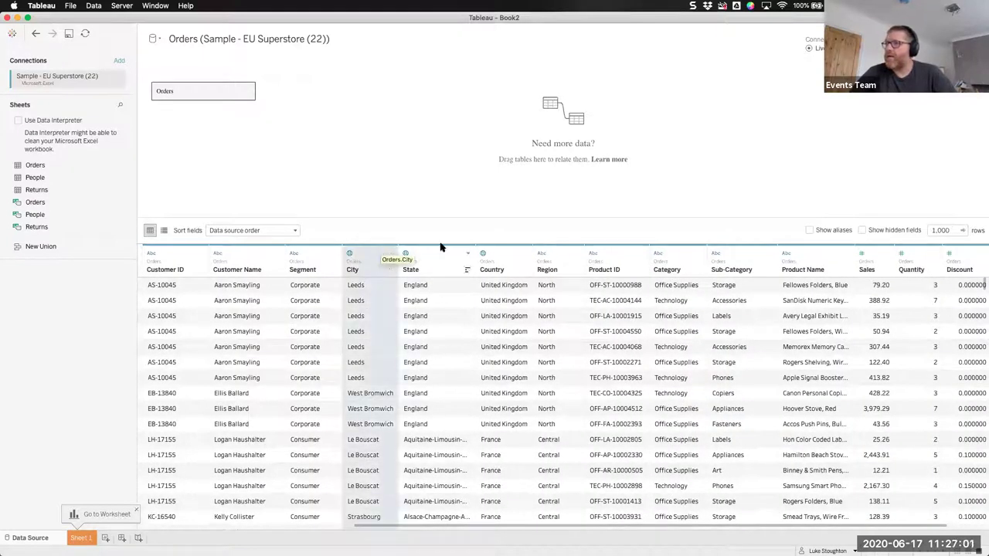
pyautogui.click(370, 245)
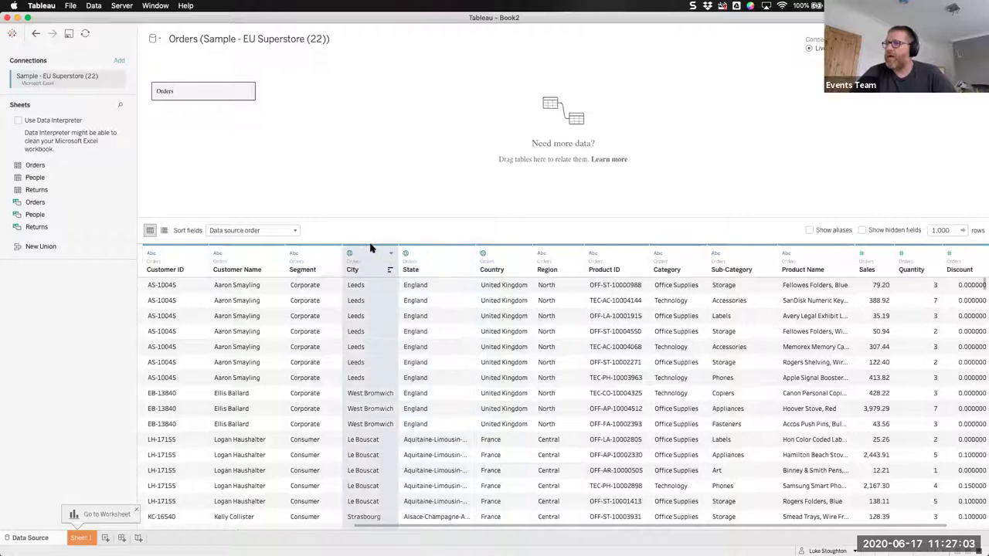
pyautogui.click(503, 249)
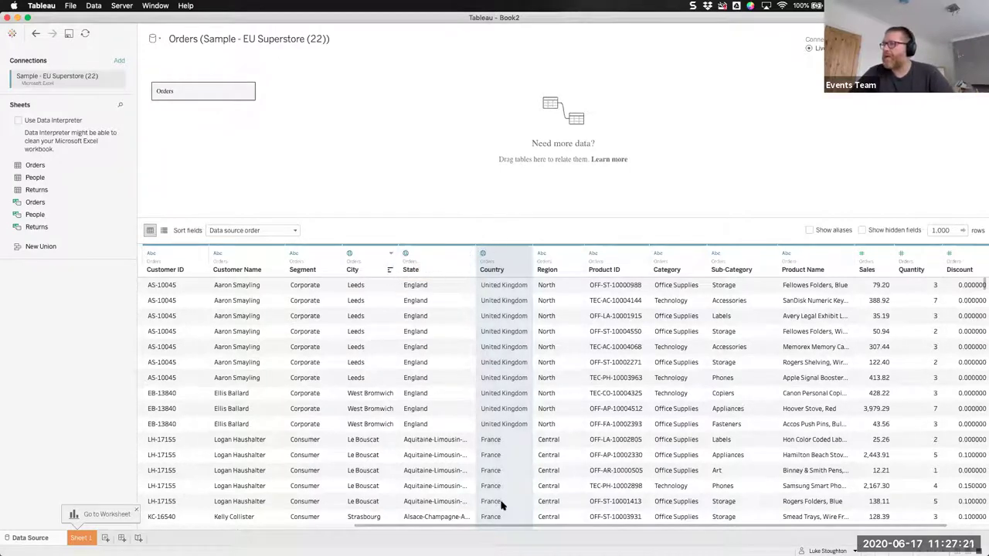
pyautogui.hscroll(2, 498, 526)
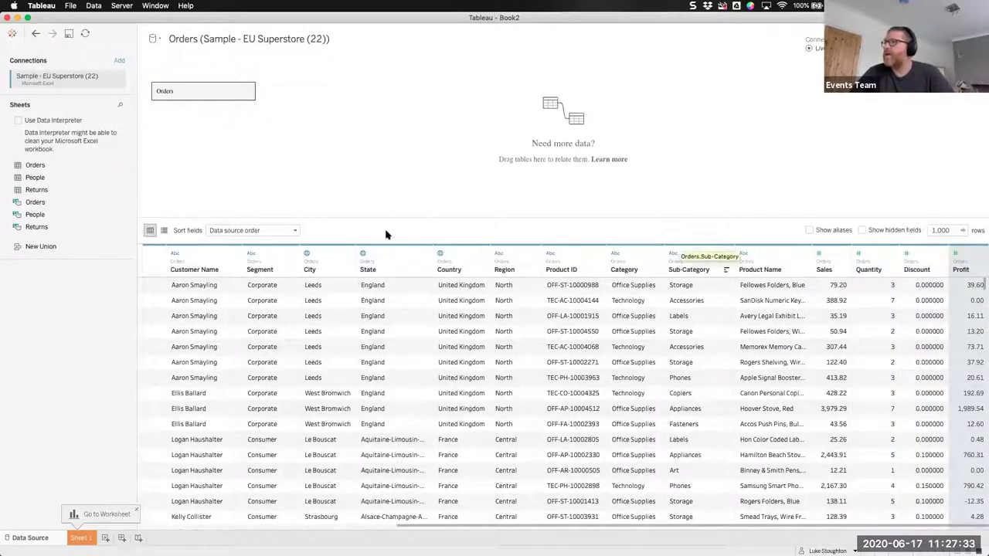
pyautogui.moveTo(417, 530); pyautogui.dragTo(144, 540)
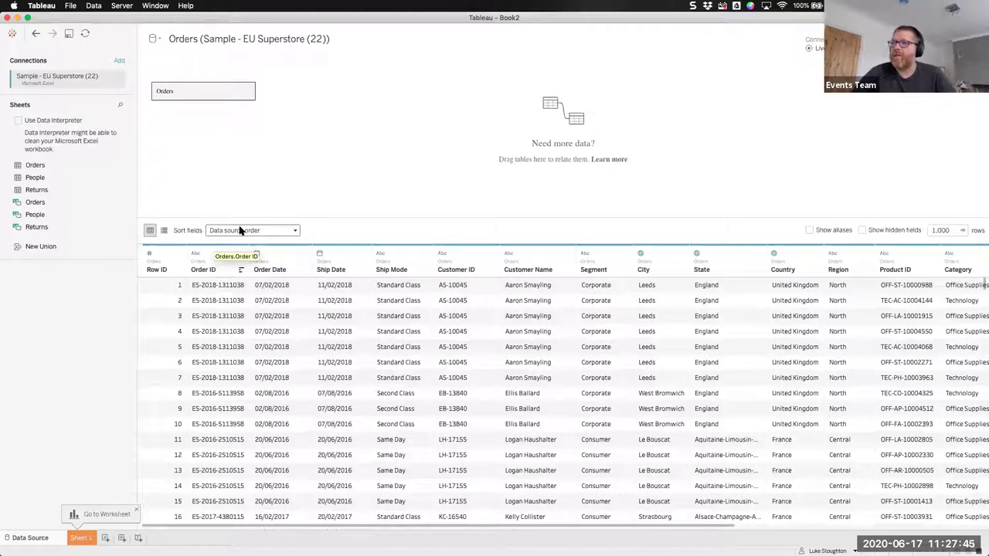
# Step: Look at the field sorting options and the metadata list of the Orders fields, and return to the data grid
pyautogui.click(240, 230)
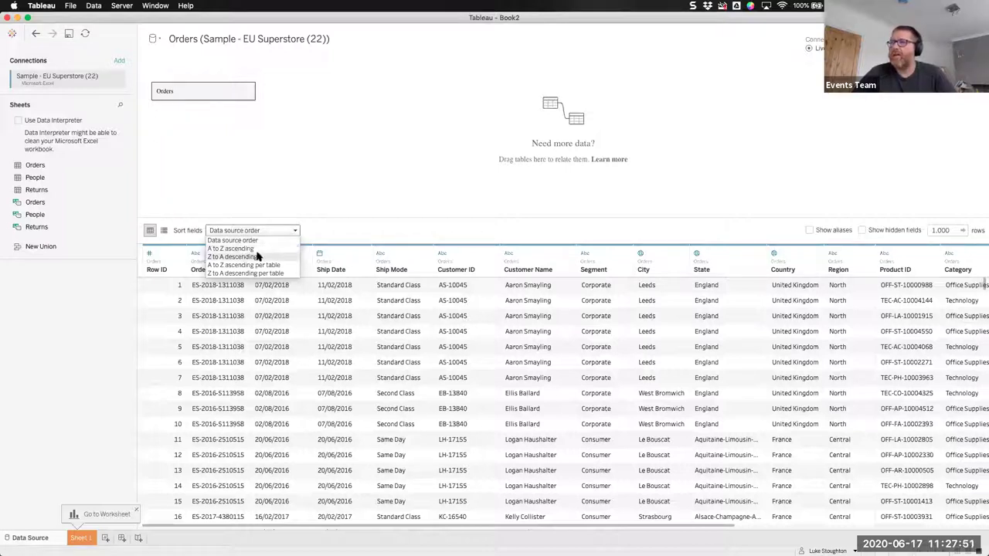
pyautogui.click(315, 234)
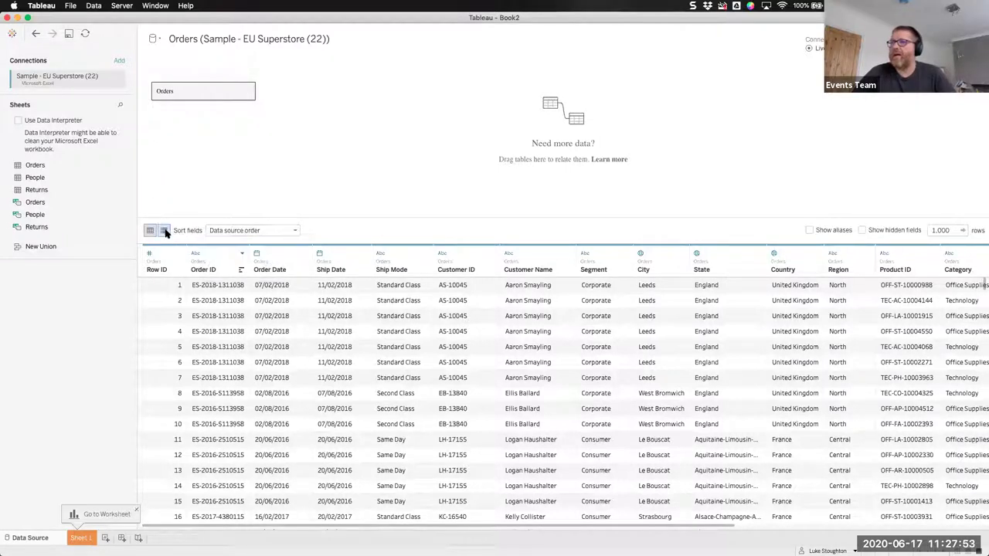
pyautogui.click(165, 234)
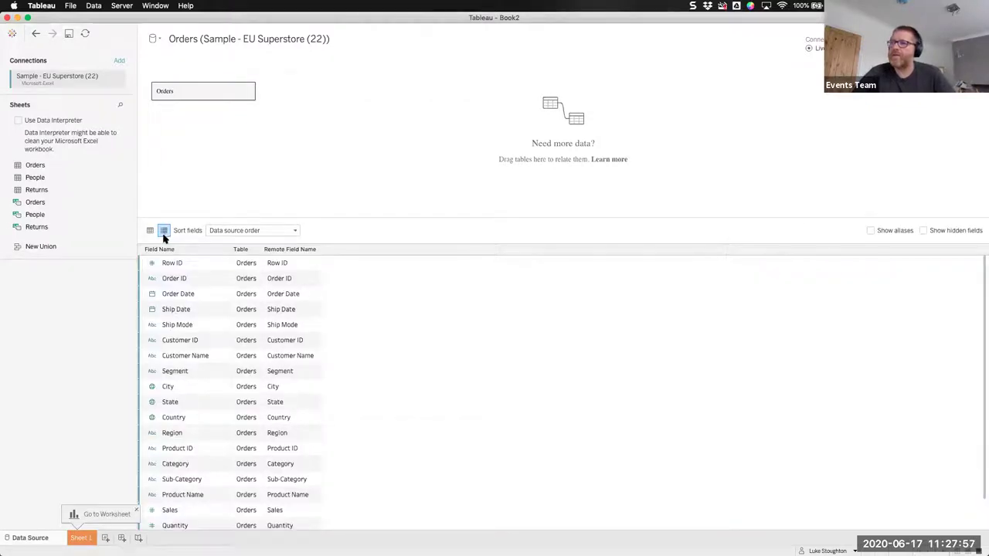
pyautogui.click(151, 231)
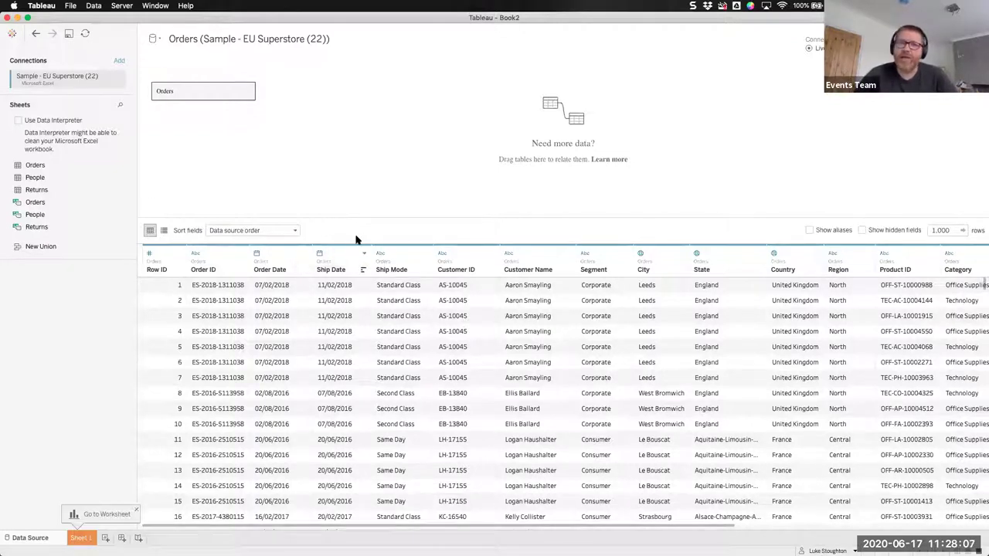
# Step: Look at the data type options of Order ID and the geographic role options of City, and leave them as they are
pyautogui.click(197, 254)
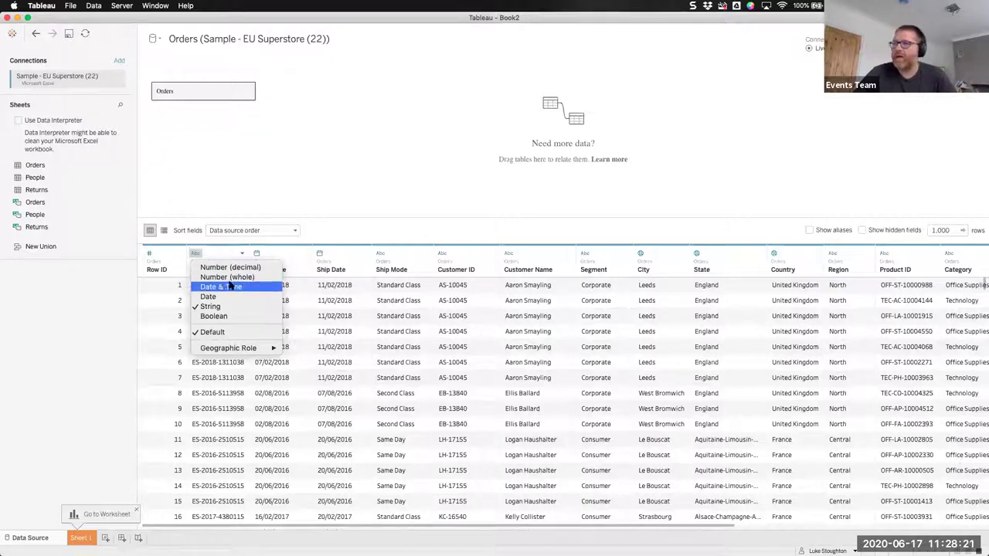
pyautogui.click(640, 254)
pyautogui.click(641, 253)
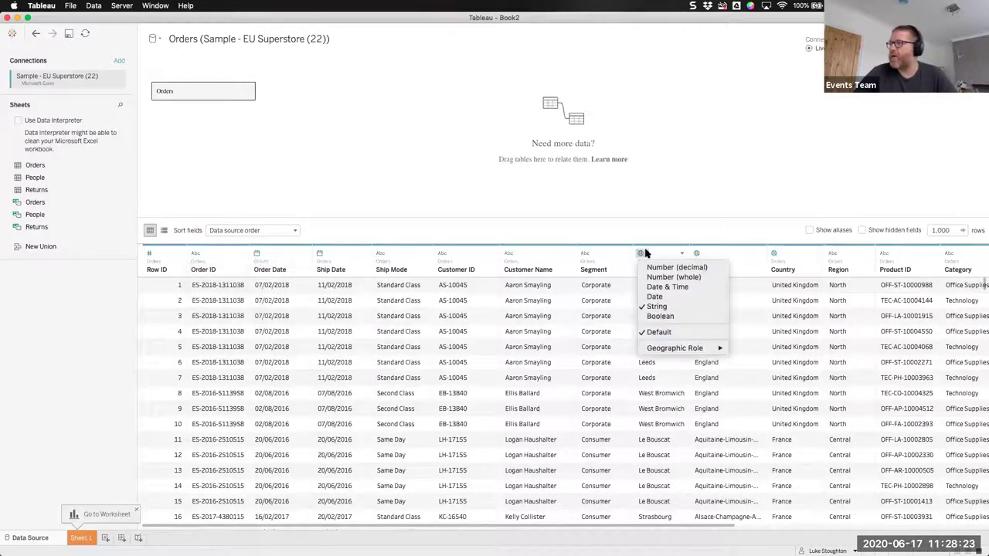
pyautogui.moveTo(695, 349)
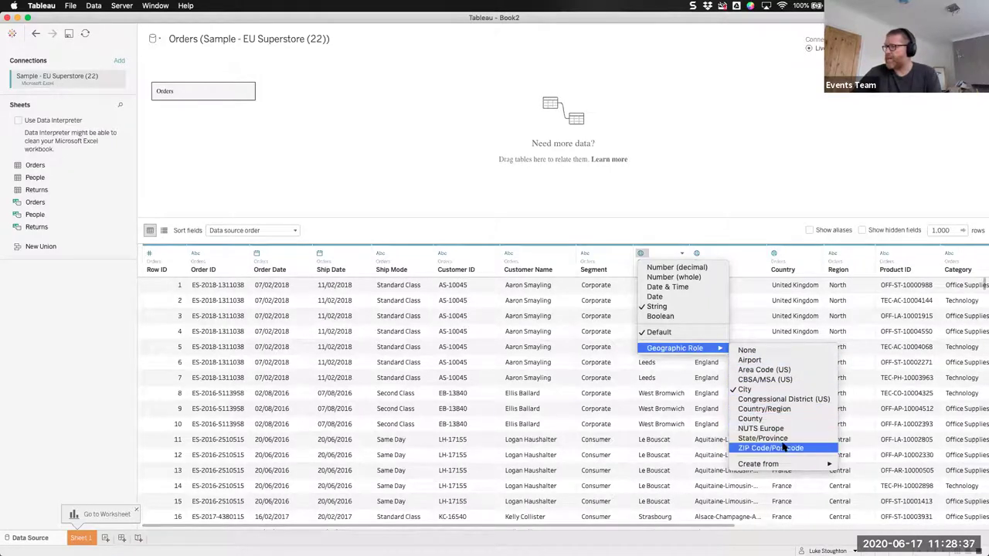
pyautogui.click(345, 187)
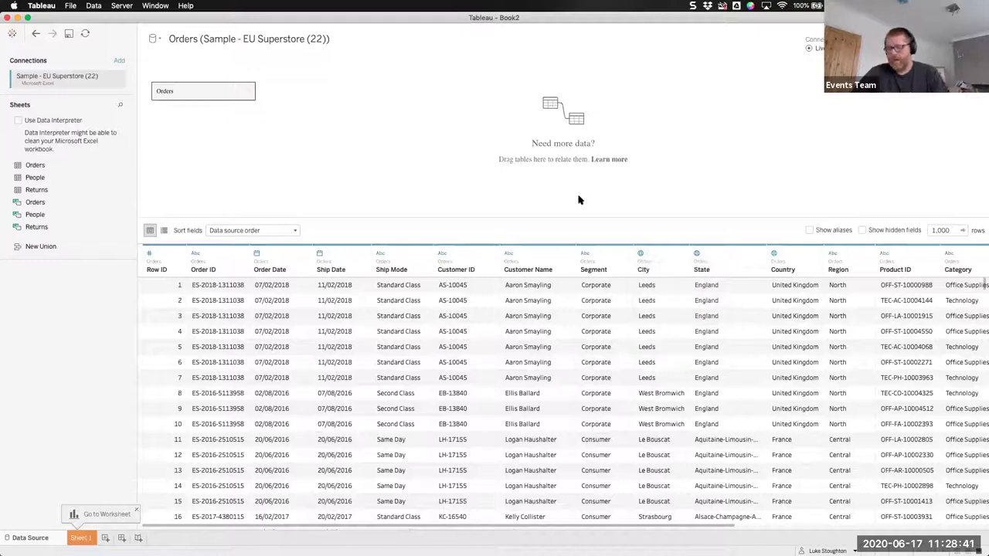
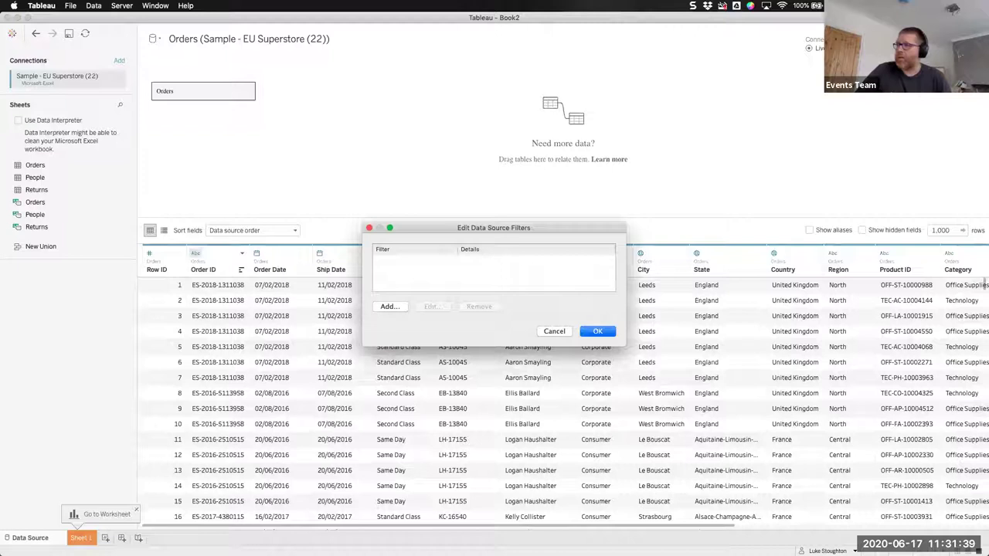
# Step: Add a data source filter on the Country field that keeps only Austria, and apply it
pyautogui.click(391, 306)
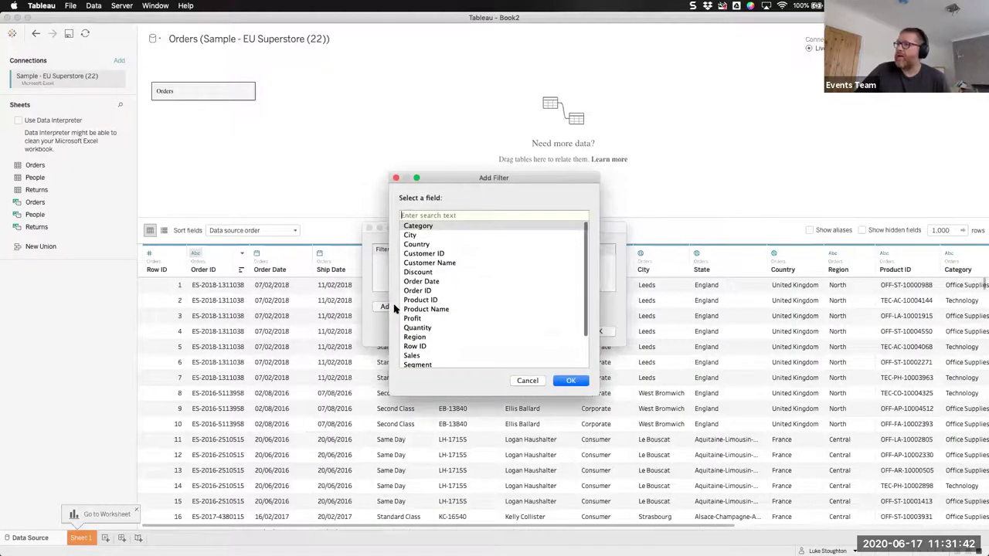
pyautogui.click(424, 244)
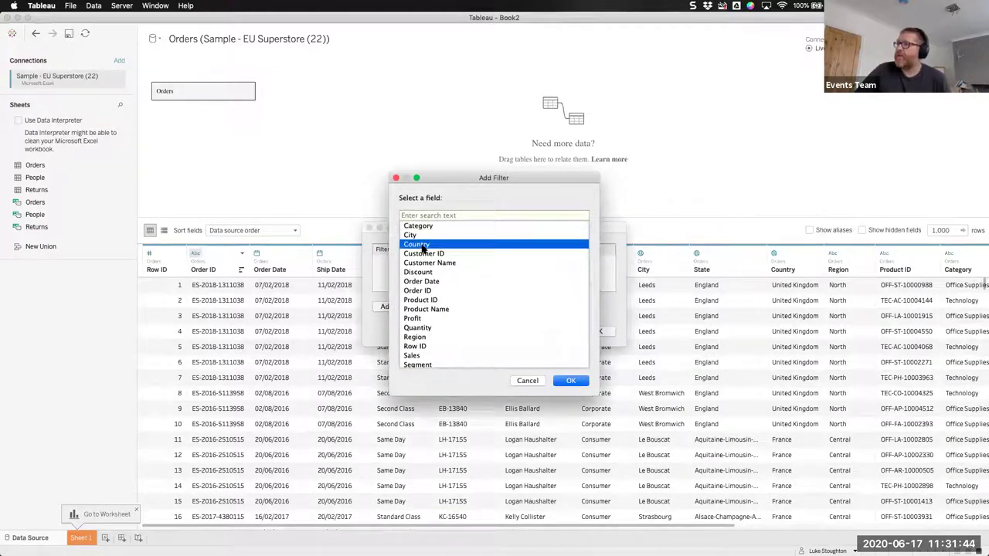
pyautogui.click(570, 380)
pyautogui.click(402, 199)
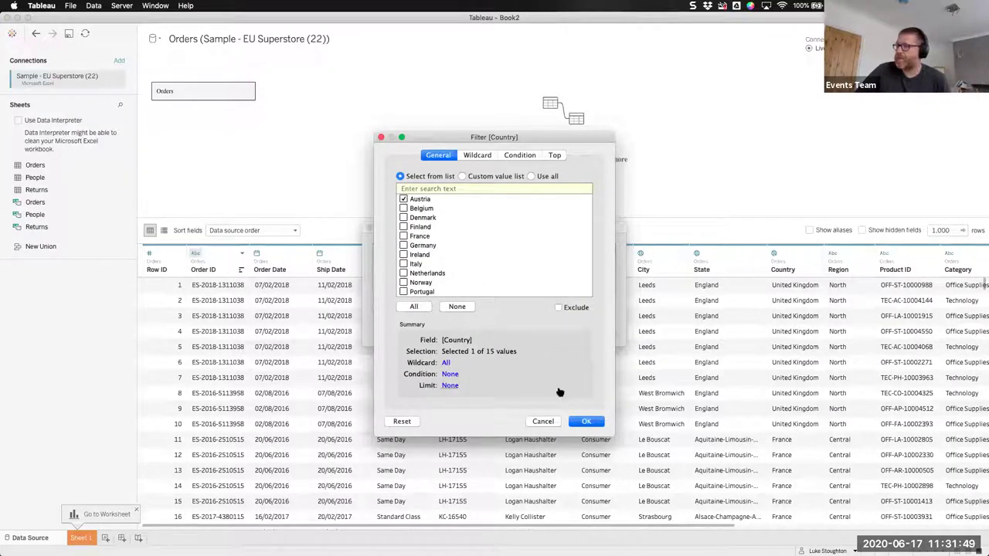
pyautogui.click(575, 423)
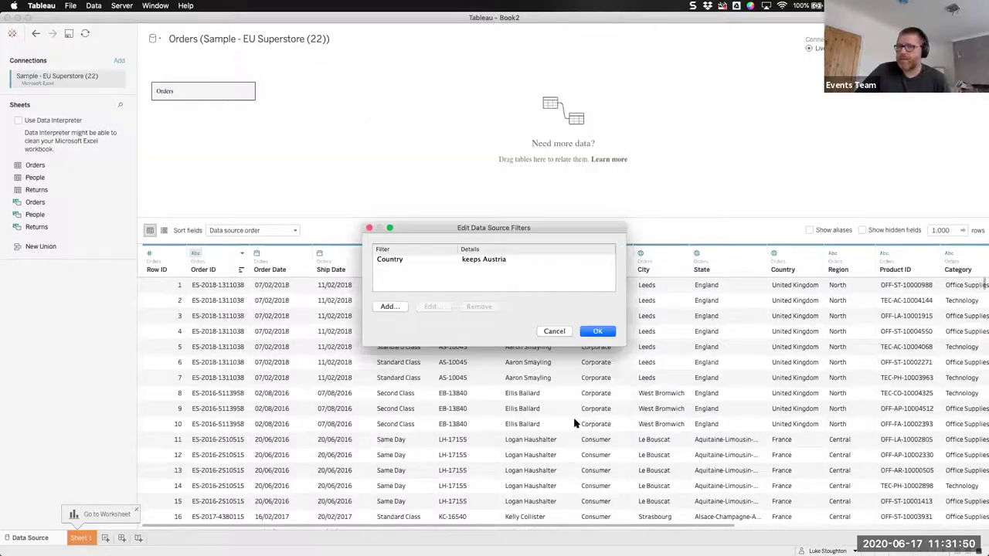
pyautogui.click(598, 332)
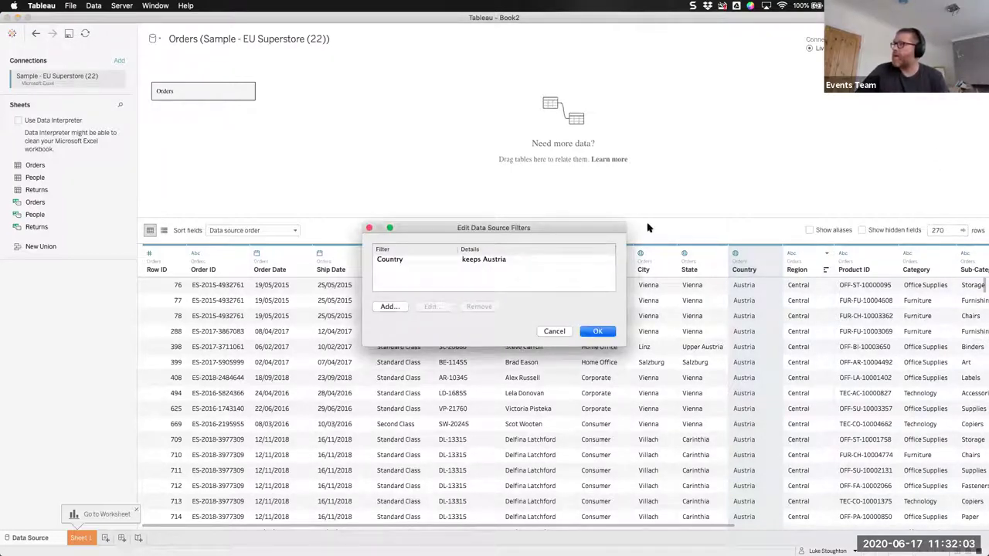
# Step: Remove the Country filter from the data source filters and apply the change
pyautogui.click(464, 262)
pyautogui.click(476, 307)
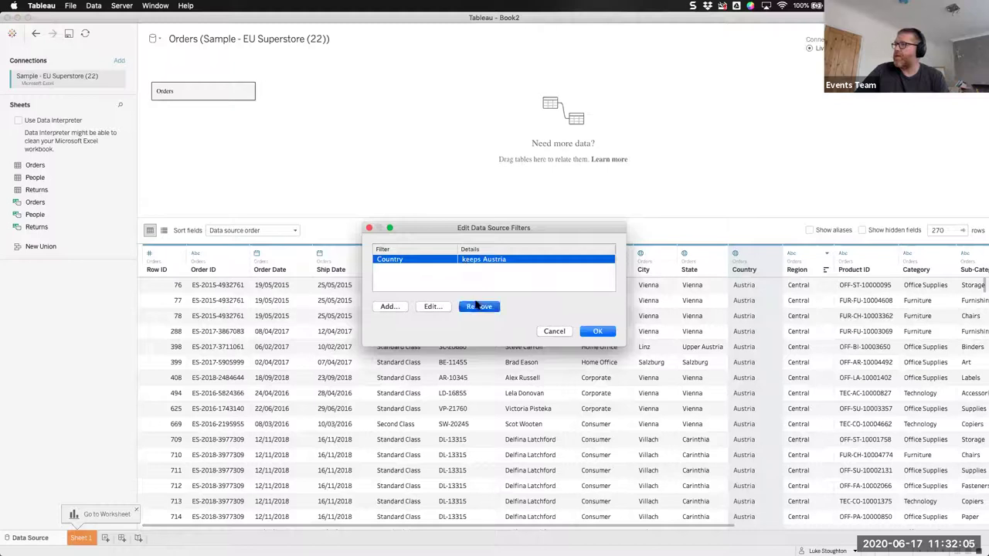
pyautogui.click(597, 331)
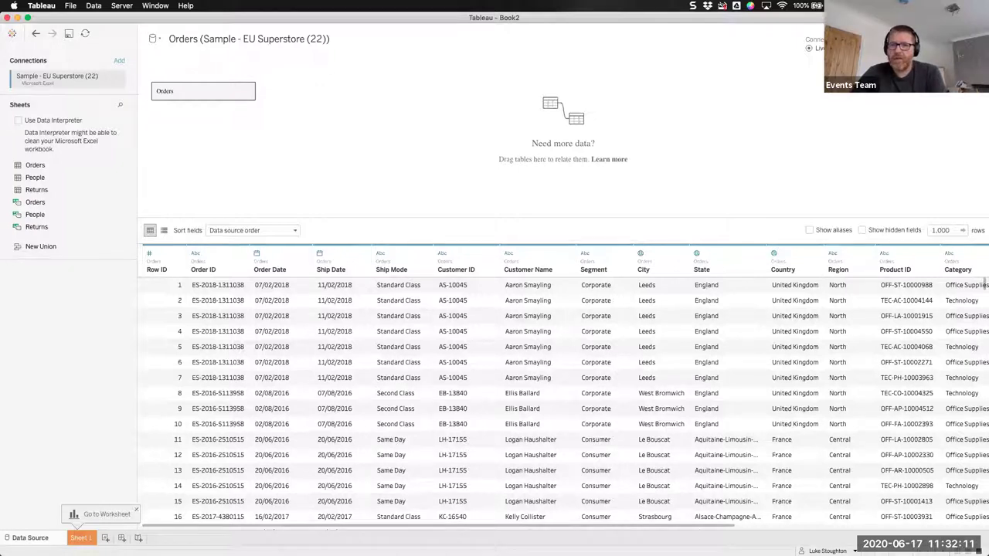
# Step: Go to the Sheet 1 worksheet and view the description of the generated Orders (Count) field
pyautogui.click(82, 538)
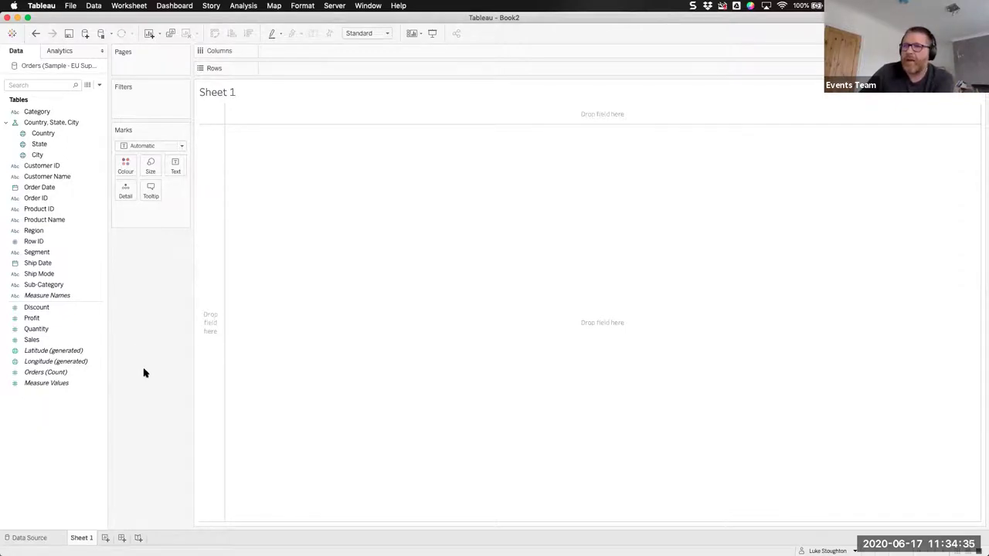
pyautogui.click(68, 382)
pyautogui.click(60, 374)
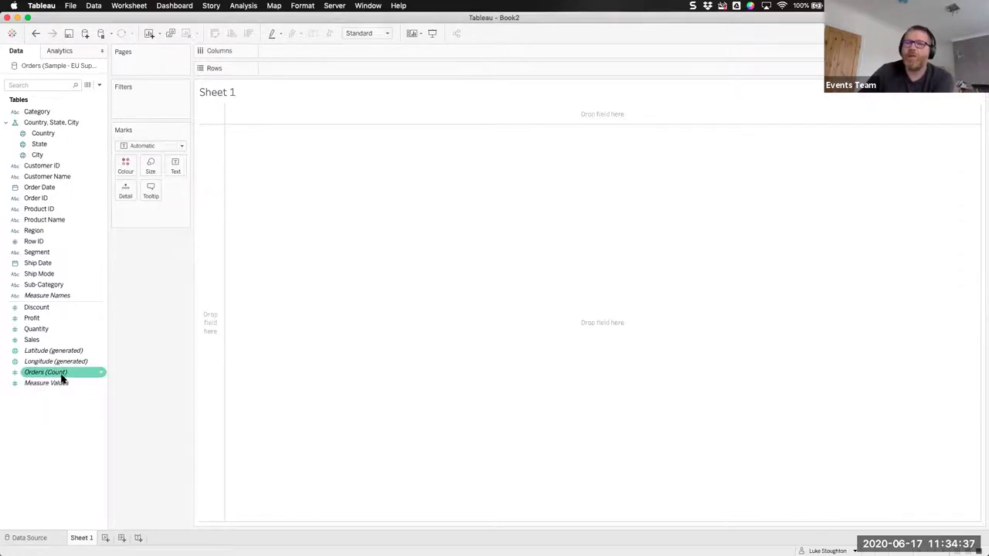
pyautogui.moveTo(63, 378)
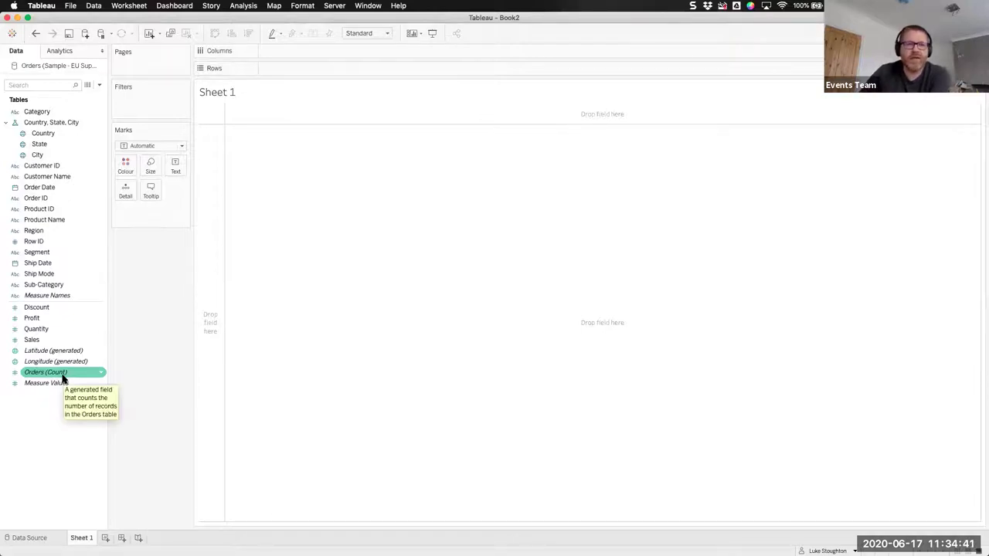
pyautogui.click(129, 337)
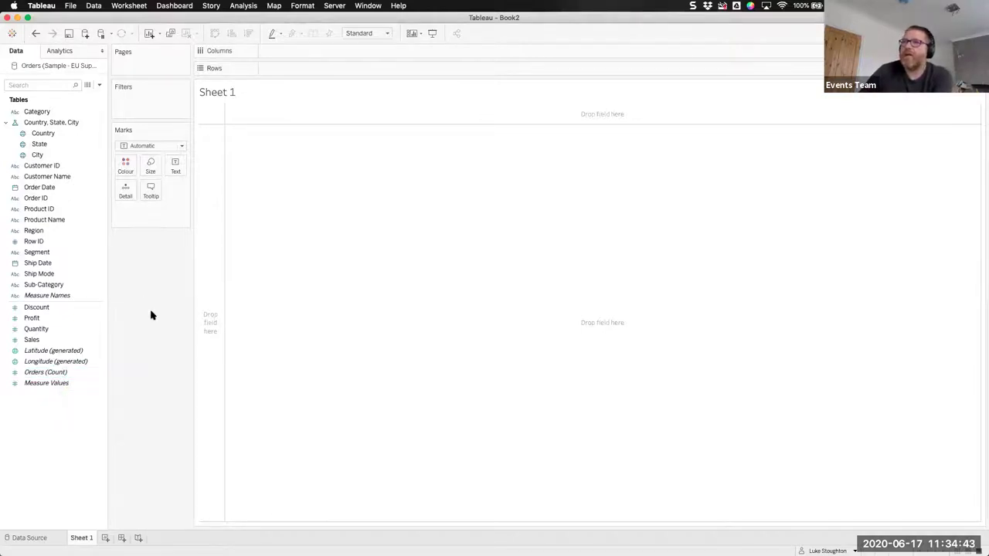
# Step: Build a bar chart with Sub-Category on Rows and Sales on Columns, and fit it to Entire View
pyautogui.click(43, 286)
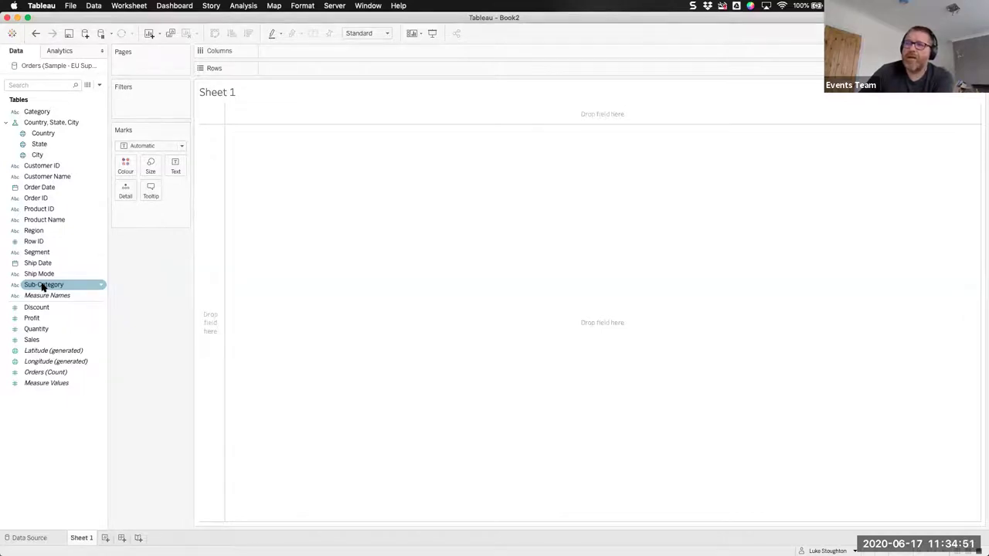
pyautogui.moveTo(42, 286); pyautogui.dragTo(313, 69)
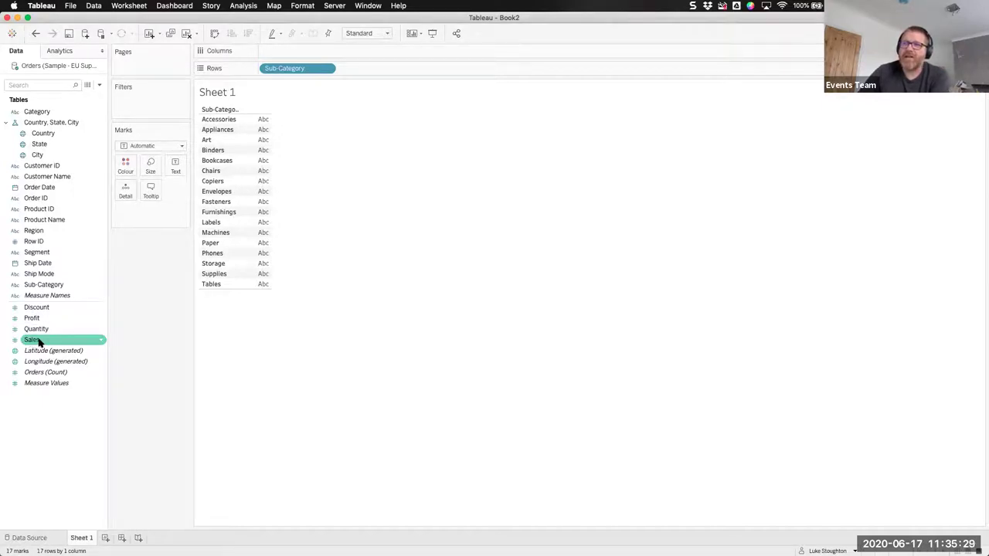
pyautogui.moveTo(38, 341); pyautogui.dragTo(280, 51)
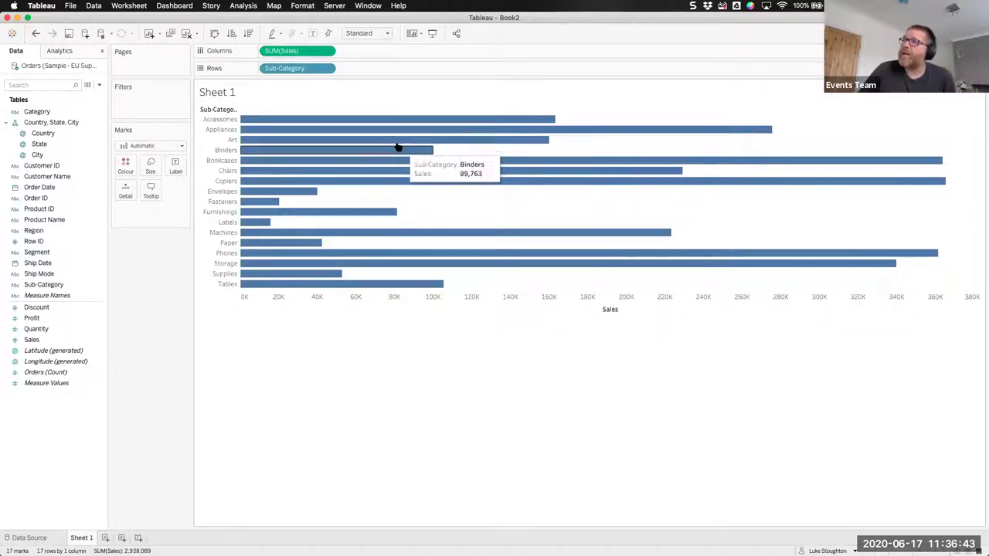
pyautogui.click(359, 36)
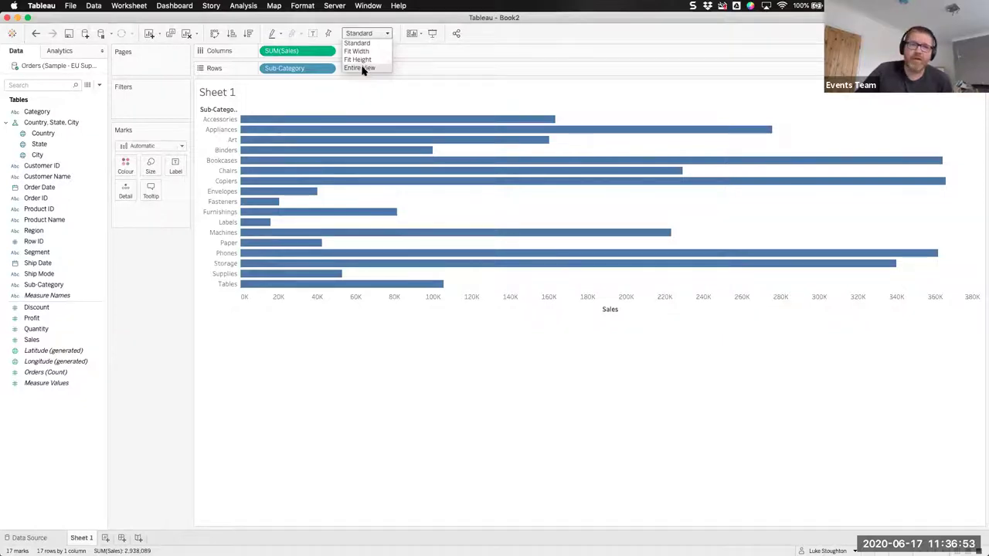
pyautogui.click(360, 68)
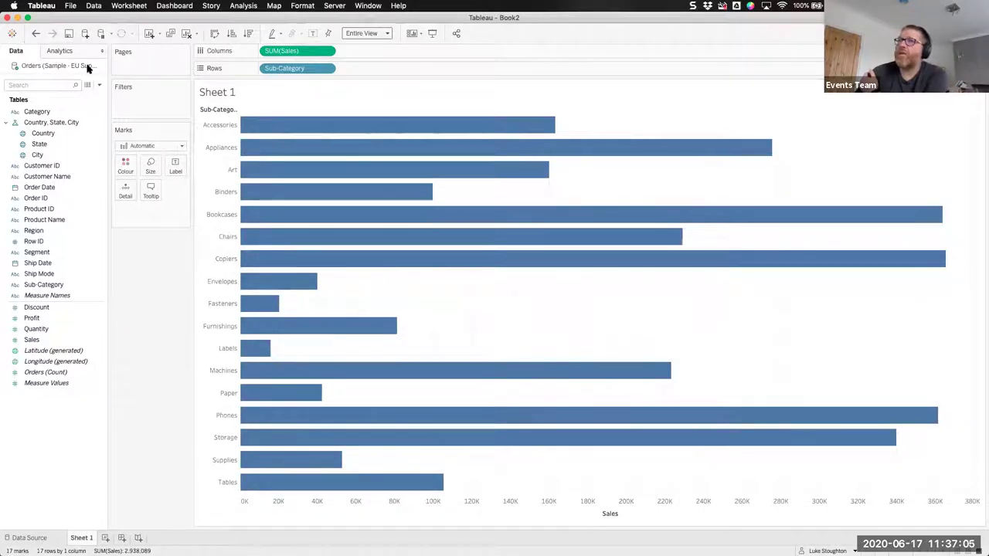
# Step: Look at the start page with its connection options and workbooks, and return to the Sheet 1 bar chart
pyautogui.click(10, 34)
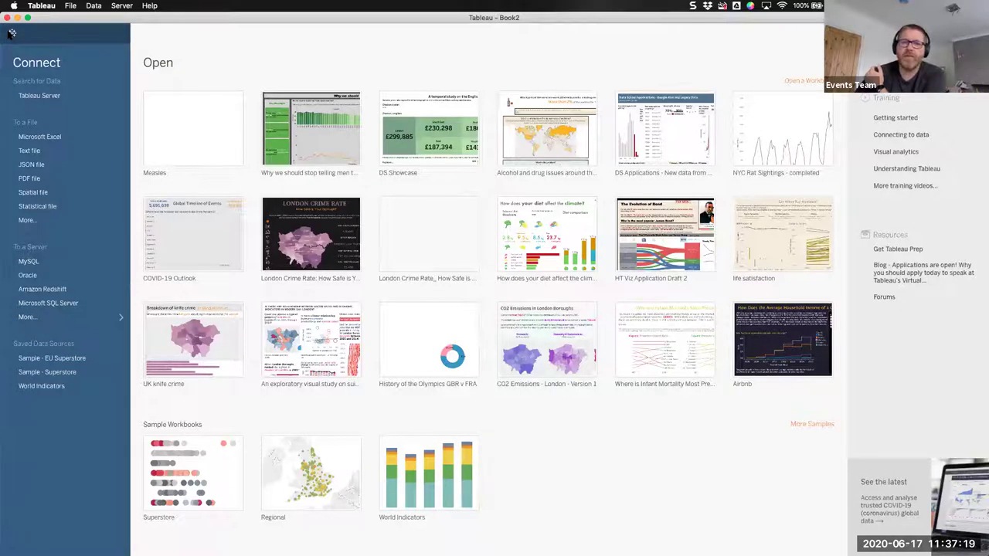
pyautogui.click(11, 34)
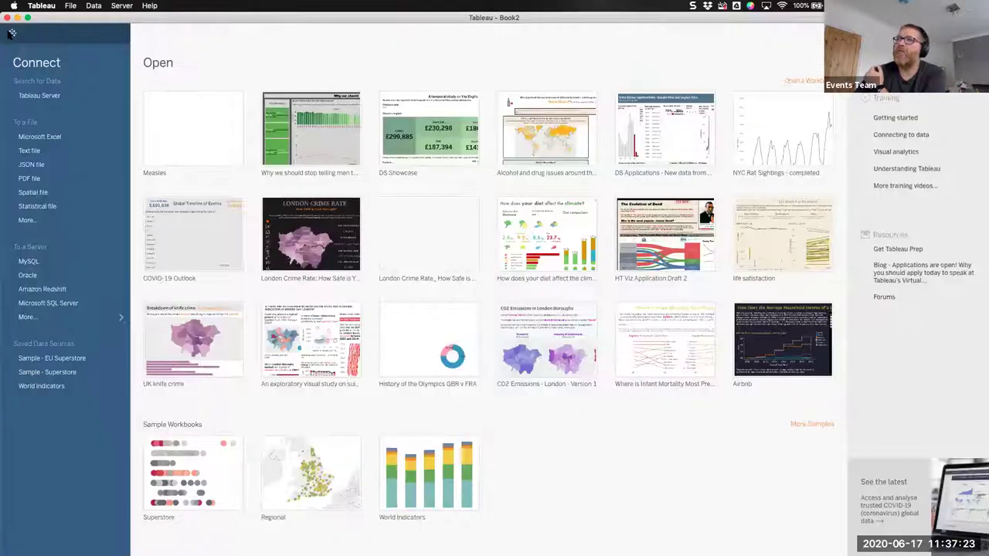
pyautogui.click(10, 33)
pyautogui.click(11, 34)
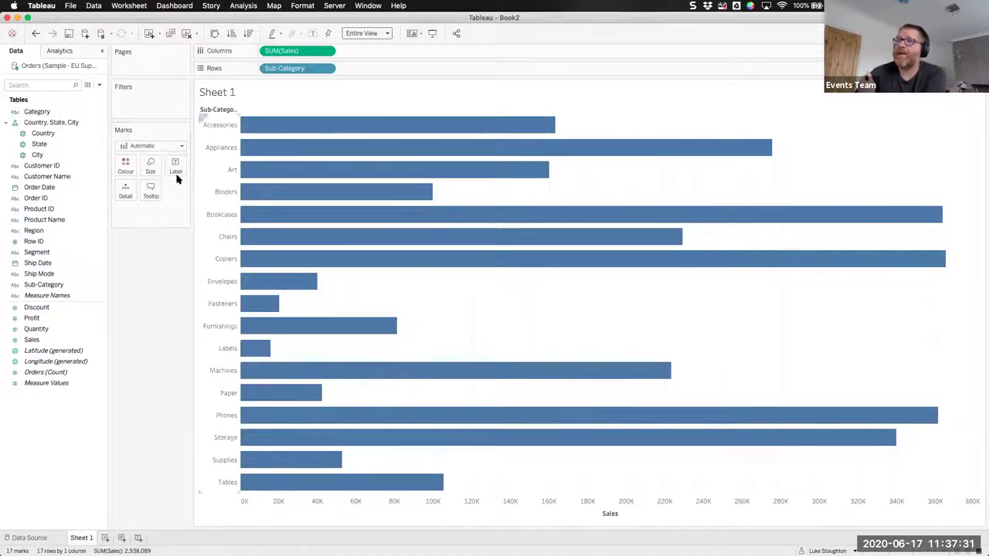
pyautogui.click(11, 33)
pyautogui.click(12, 35)
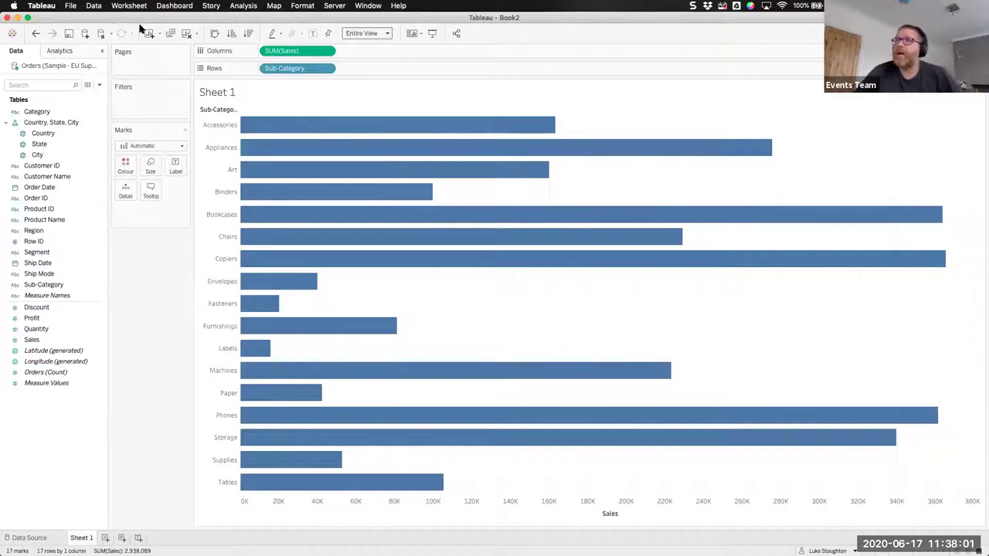
# Step: Look at the Tableau Workbook and Tableau Packaged Workbook file types offered for saving Book2, and cancel the save
pyautogui.click(70, 37)
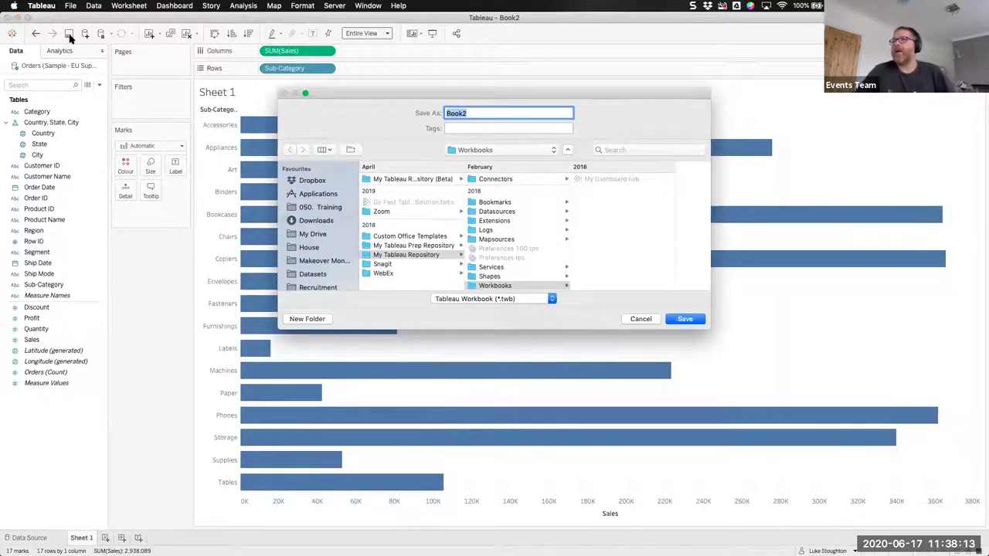
pyautogui.click(529, 302)
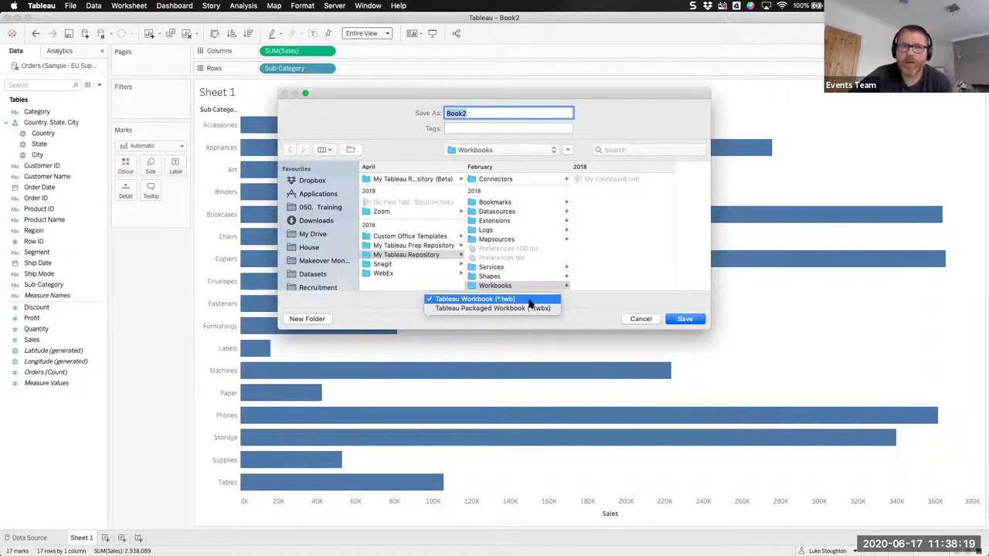
pyautogui.click(529, 301)
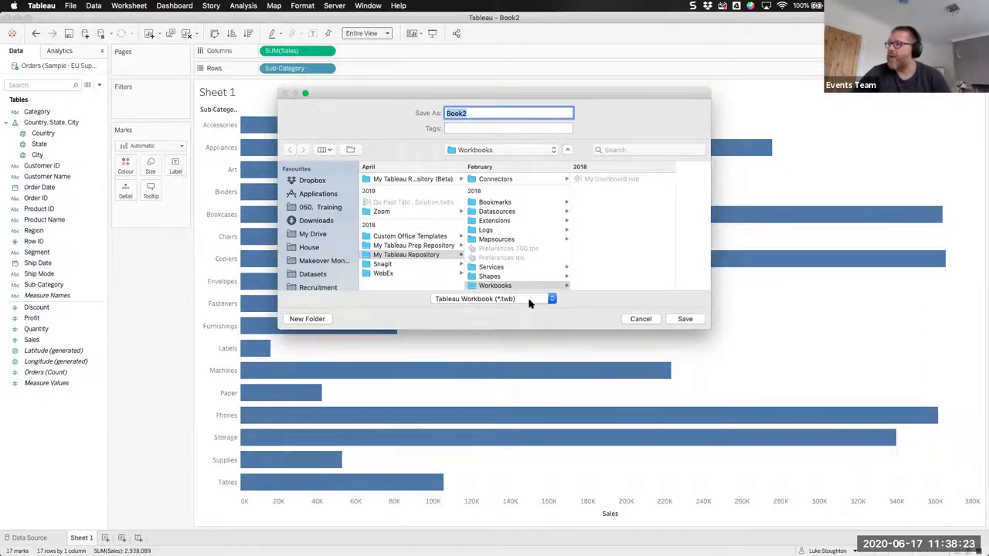
pyautogui.click(530, 301)
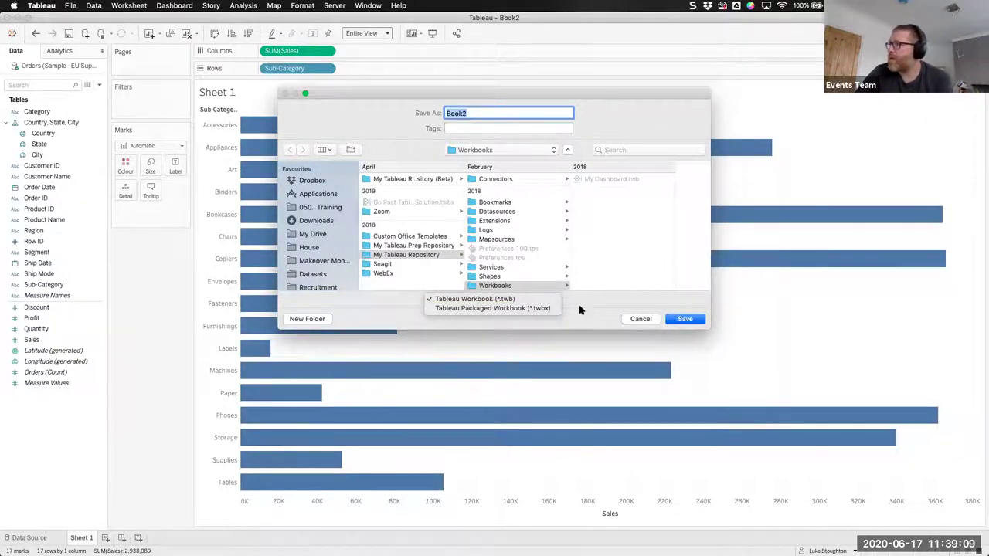
pyautogui.click(600, 309)
pyautogui.click(642, 319)
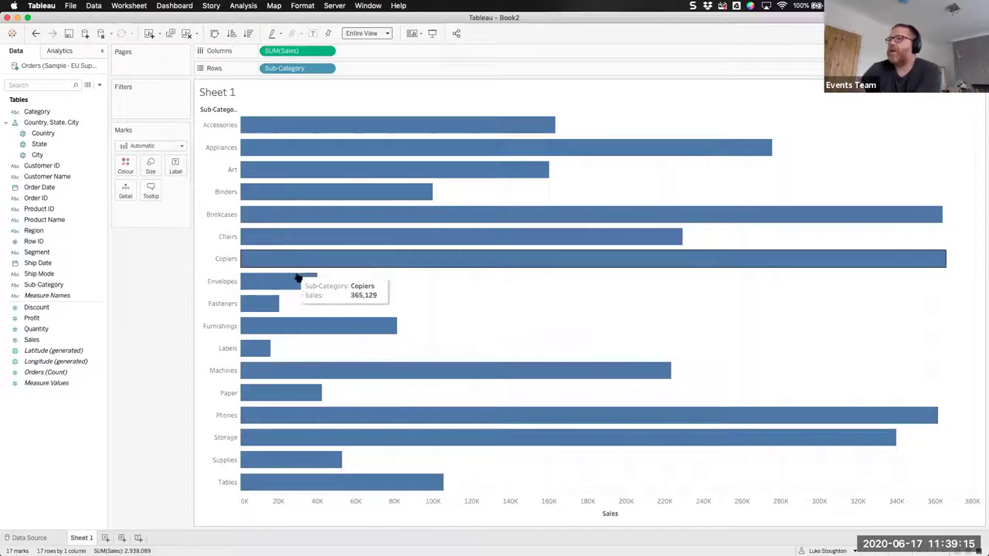
# Step: Look through the list of server connectors available for a new data source, and close the list
pyautogui.click(85, 35)
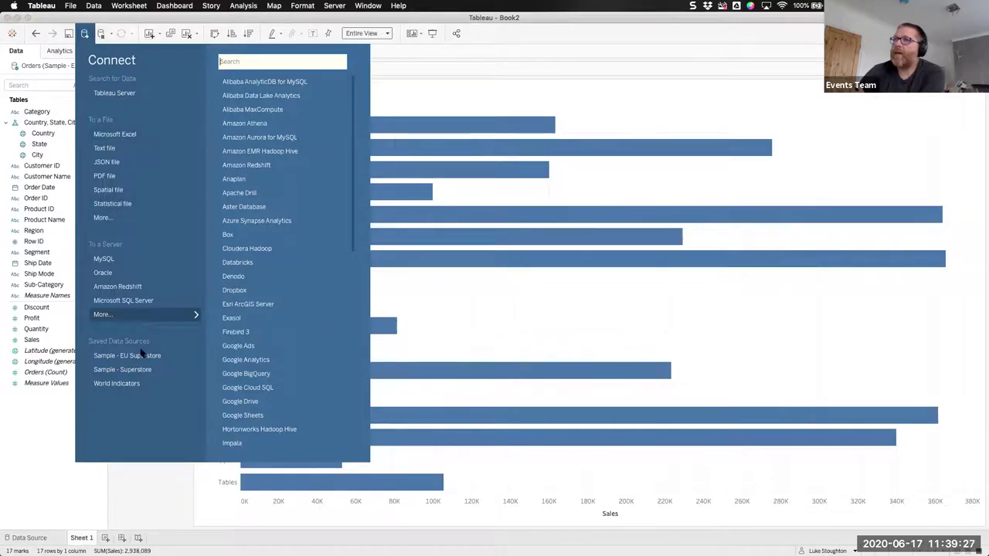
pyautogui.scroll(-10, 298, 132)
pyautogui.scroll(7, 320, 204)
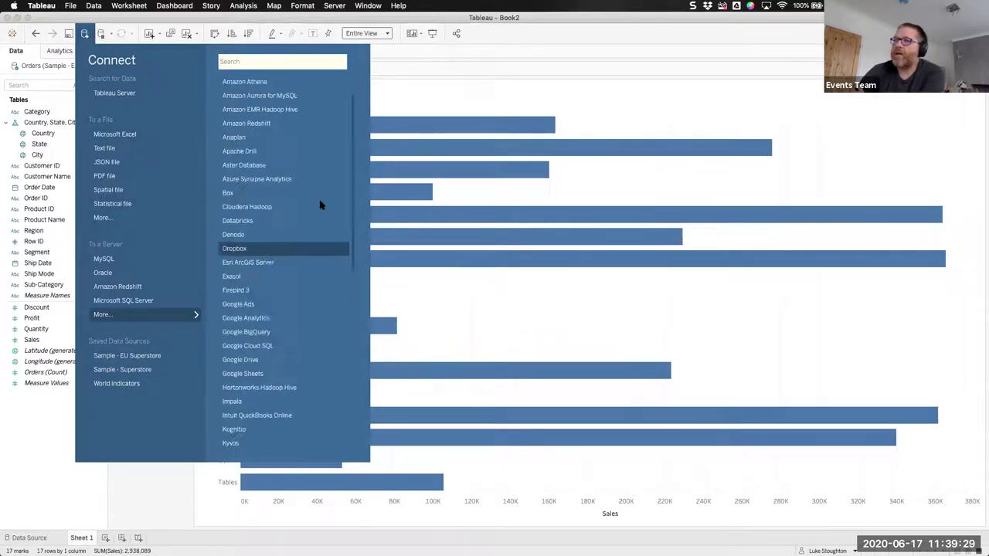
pyautogui.scroll(3, 320, 204)
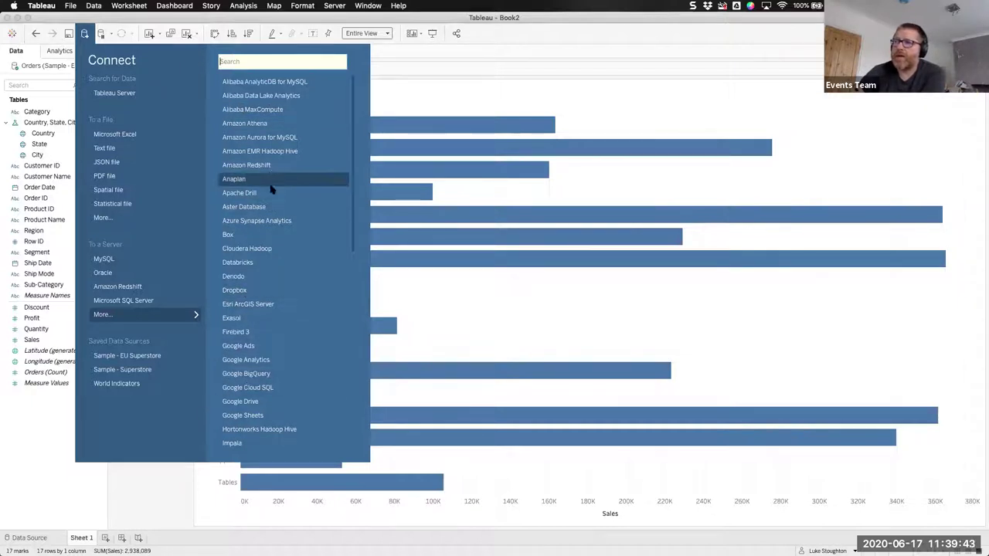
pyautogui.scroll(-10, 267, 201)
pyautogui.scroll(10, 265, 205)
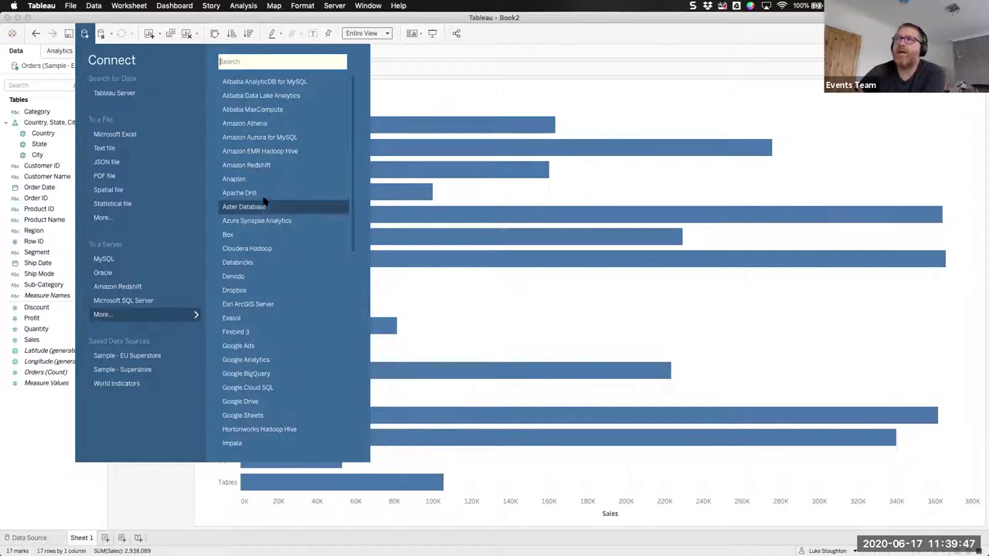
pyautogui.click(86, 34)
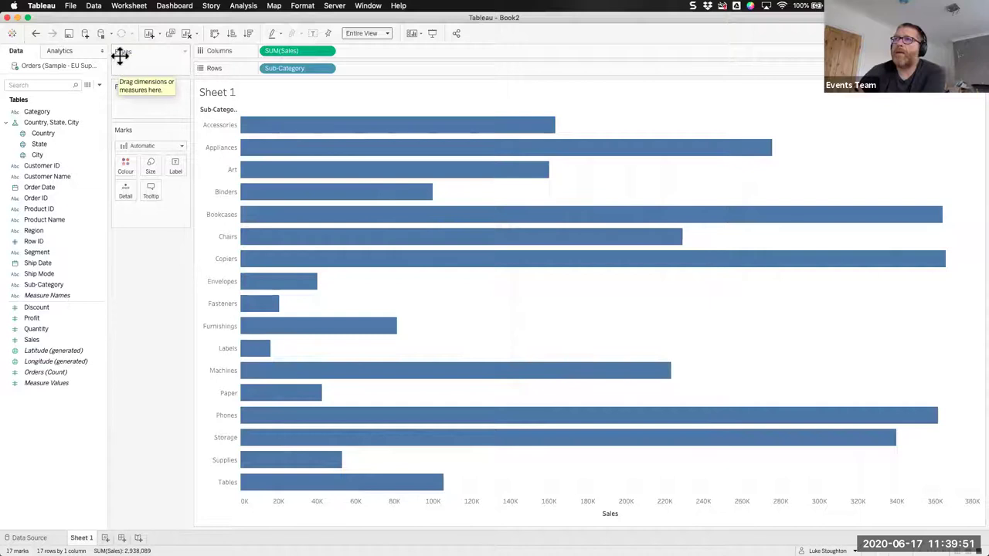
# Step: Look at the options for creating new worksheets, dashboards and stories and the duplicate commands for Sheet 1
pyautogui.click(160, 36)
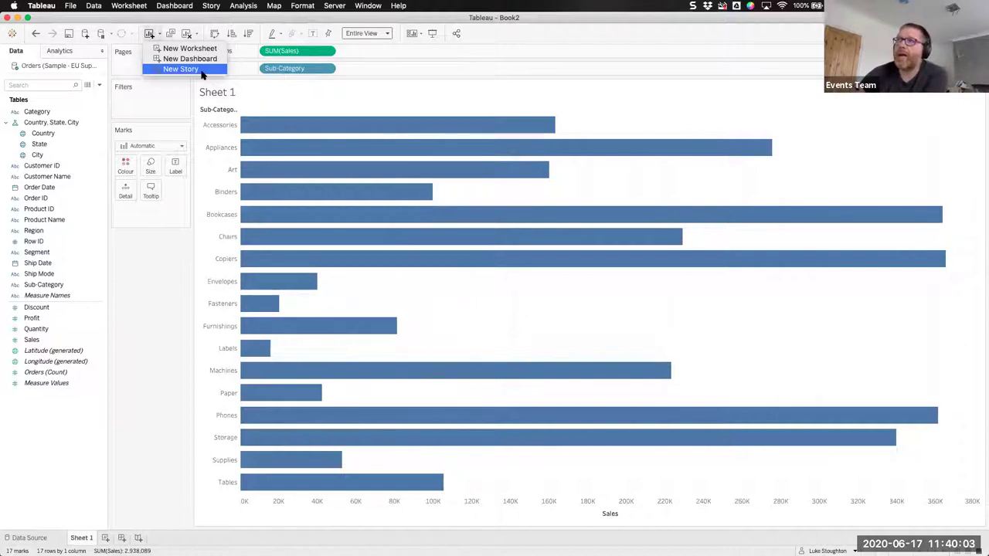
pyautogui.click(168, 165)
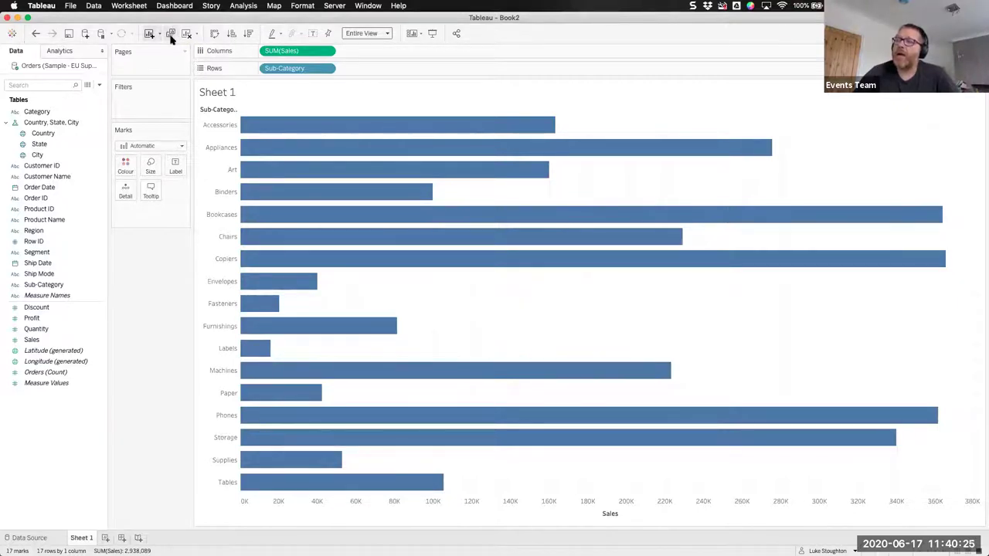
pyautogui.rightClick(84, 535)
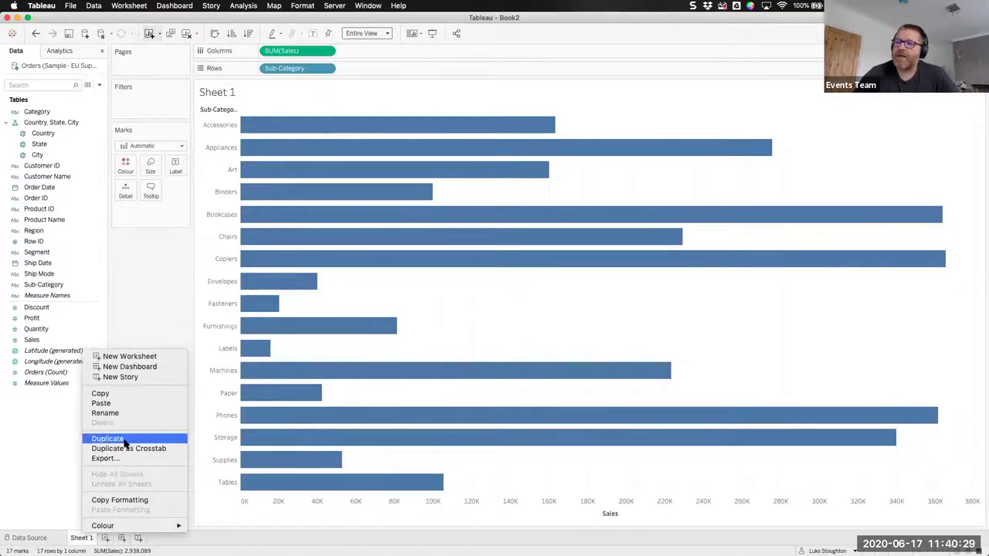
pyautogui.click(144, 290)
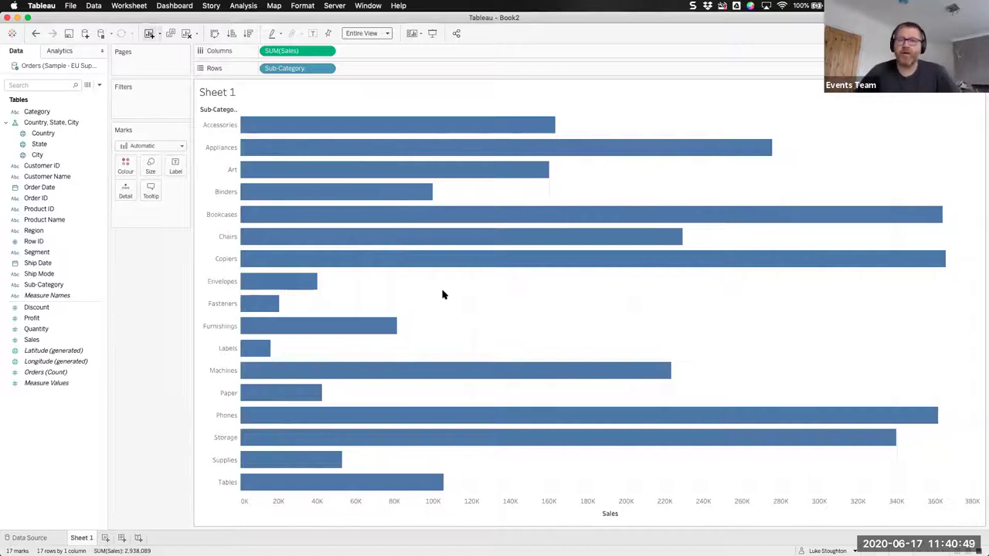
# Step: Clear the sheet and undo the clearing, and try swapping rows and columns before returning to the horizontal bars
pyautogui.click(187, 37)
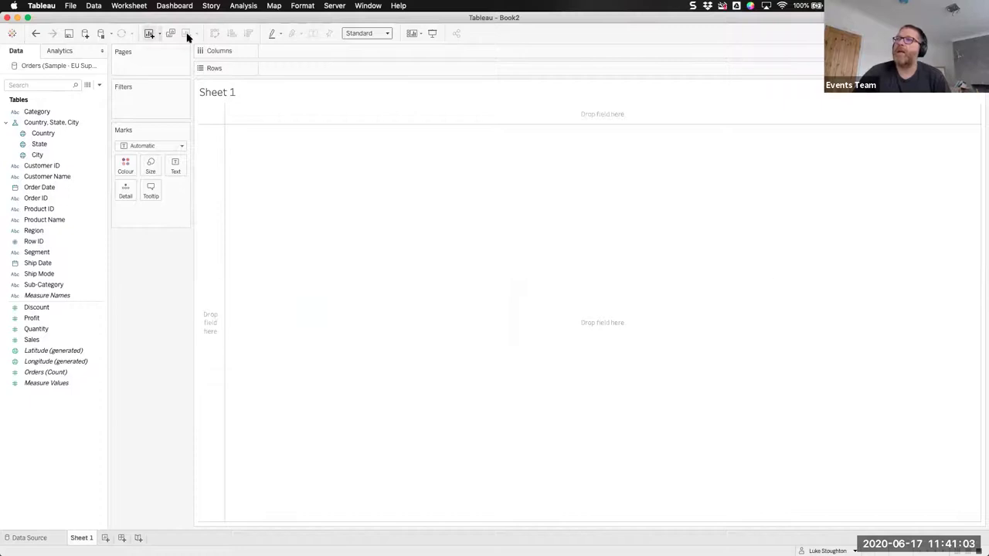
pyautogui.click(37, 34)
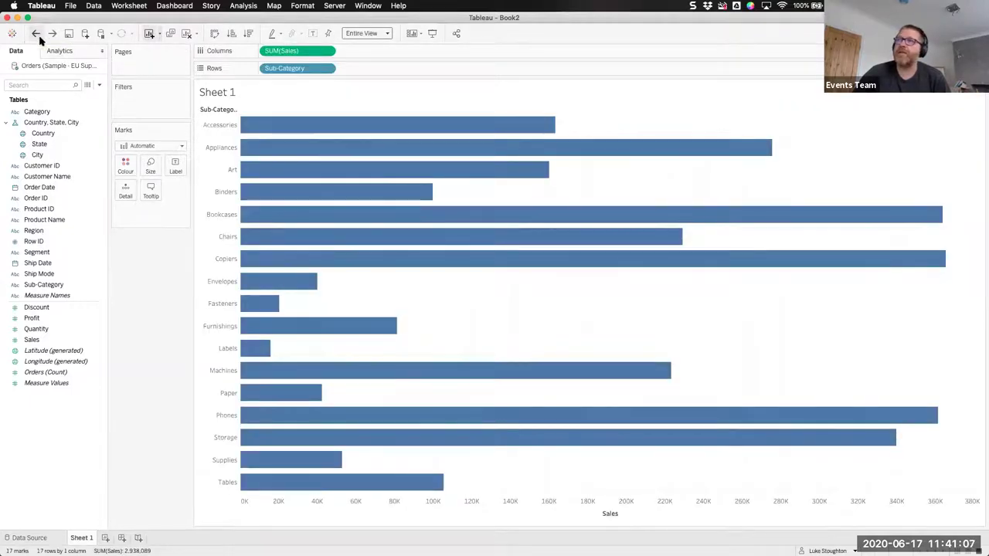
pyautogui.click(214, 34)
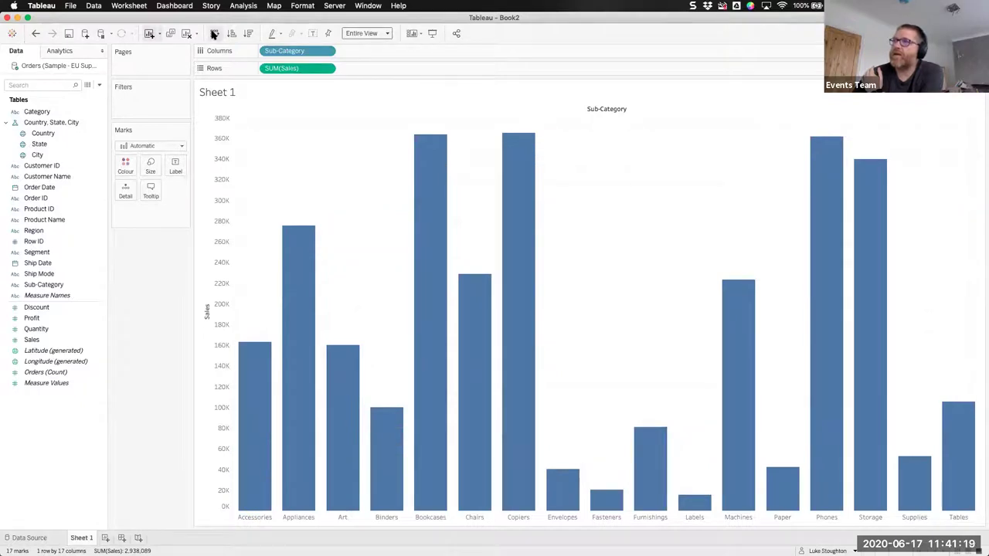
pyautogui.click(214, 34)
pyautogui.click(216, 35)
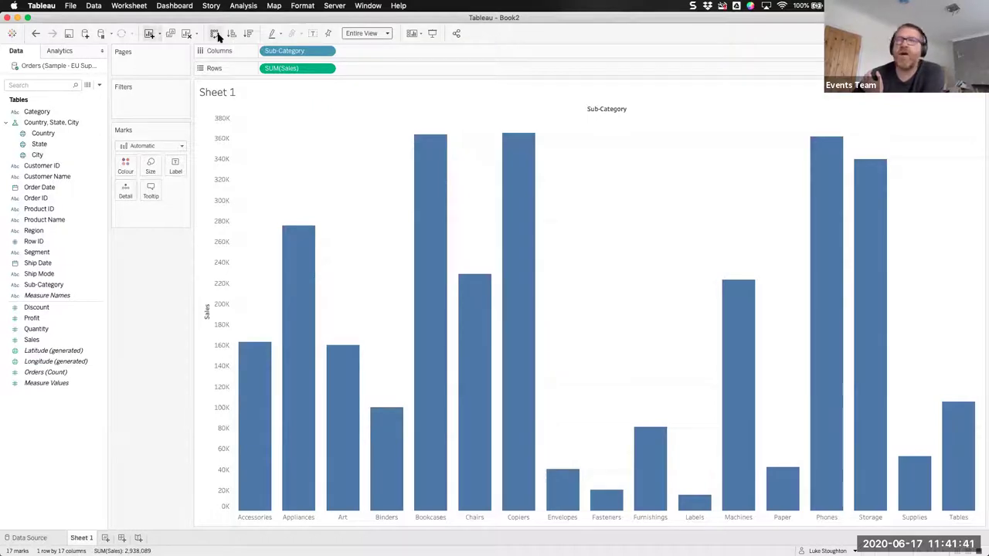
pyautogui.click(216, 35)
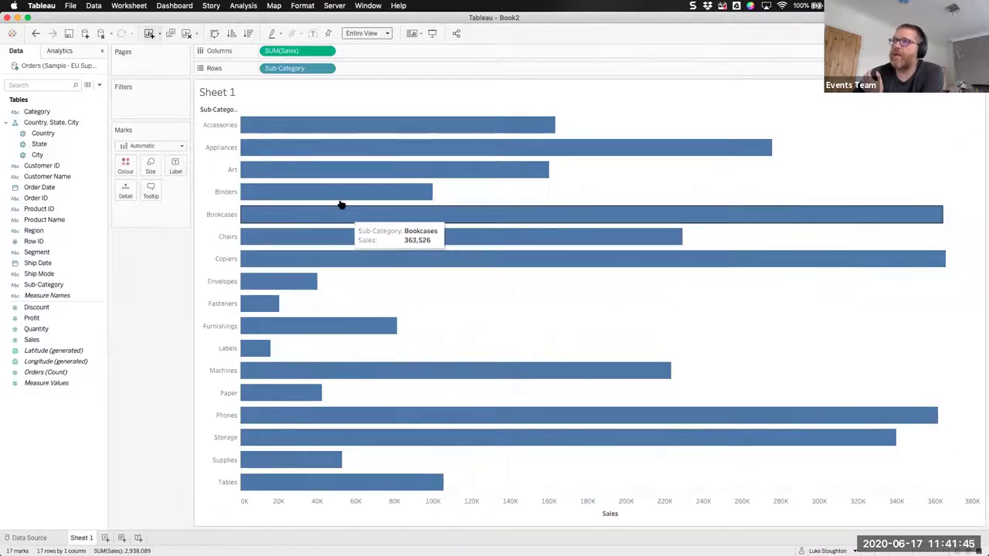
# Step: Sort the sub-categories in descending order by Sales and show mark labels on the bars
pyautogui.click(248, 34)
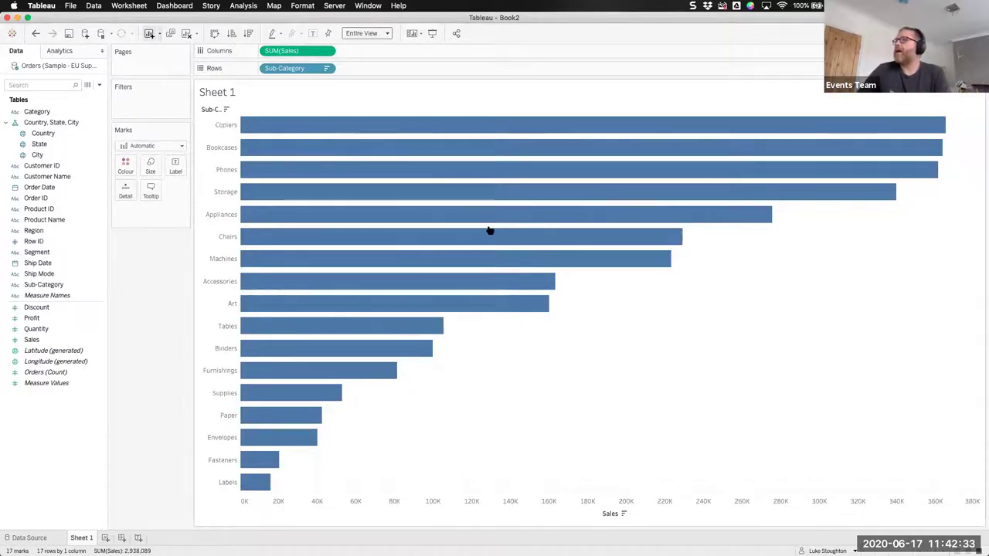
pyautogui.click(313, 33)
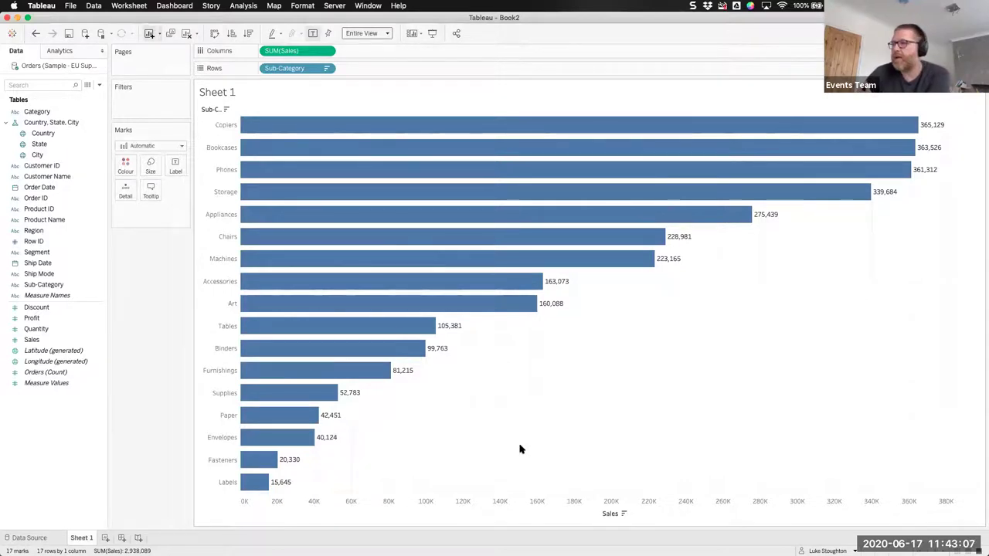
# Step: Hide the header of the Sales axis below the bar chart
pyautogui.rightClick(540, 511)
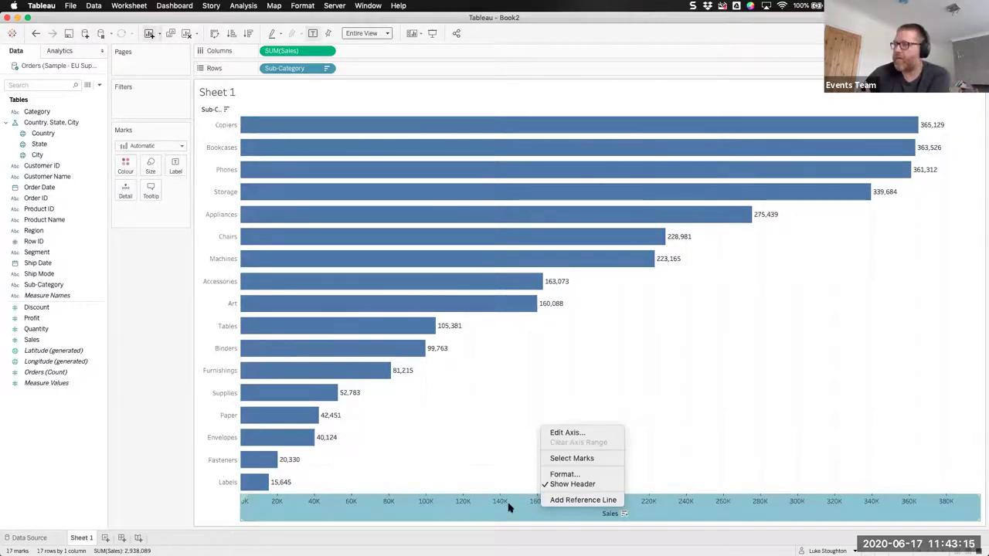
pyautogui.click(597, 485)
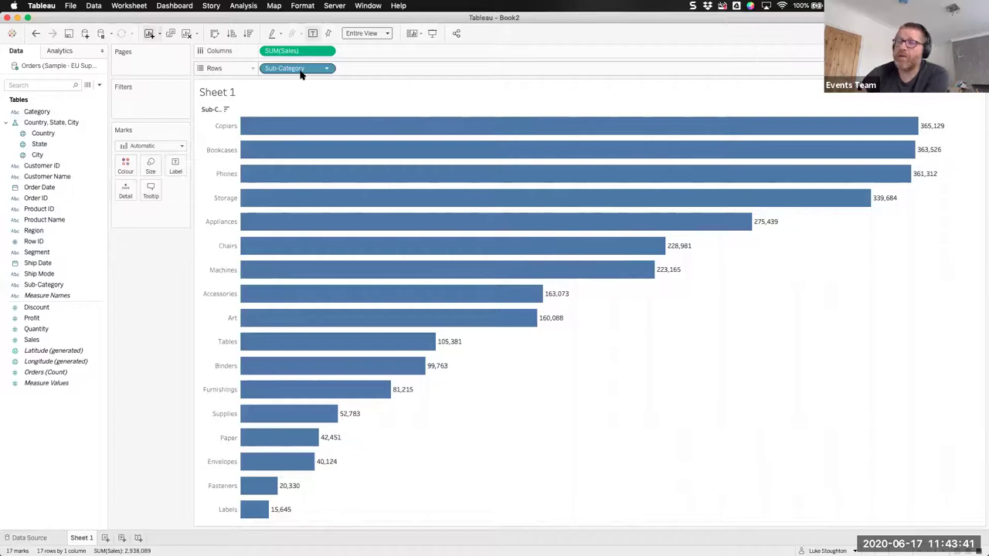
# Step: Highlight the Appliances row and clear the selection, and look at the Show Header option of the SUM(Sales) field
pyautogui.click(224, 201)
pyautogui.click(222, 223)
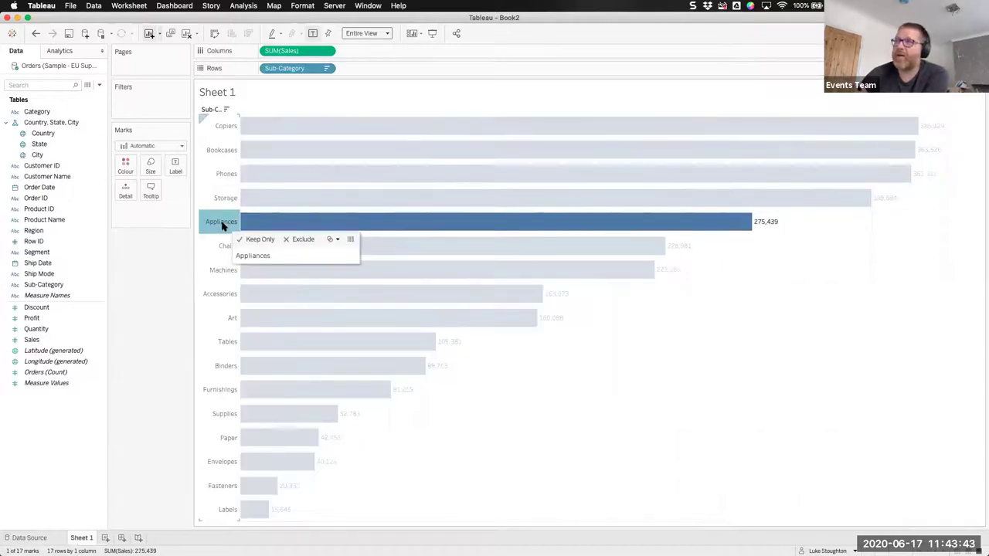
pyautogui.press('Escape')
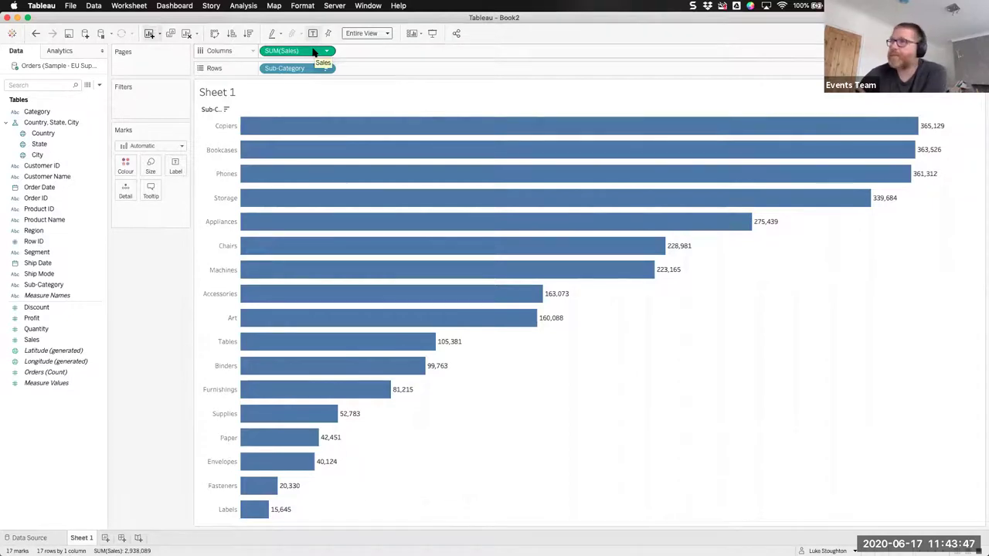
pyautogui.click(327, 52)
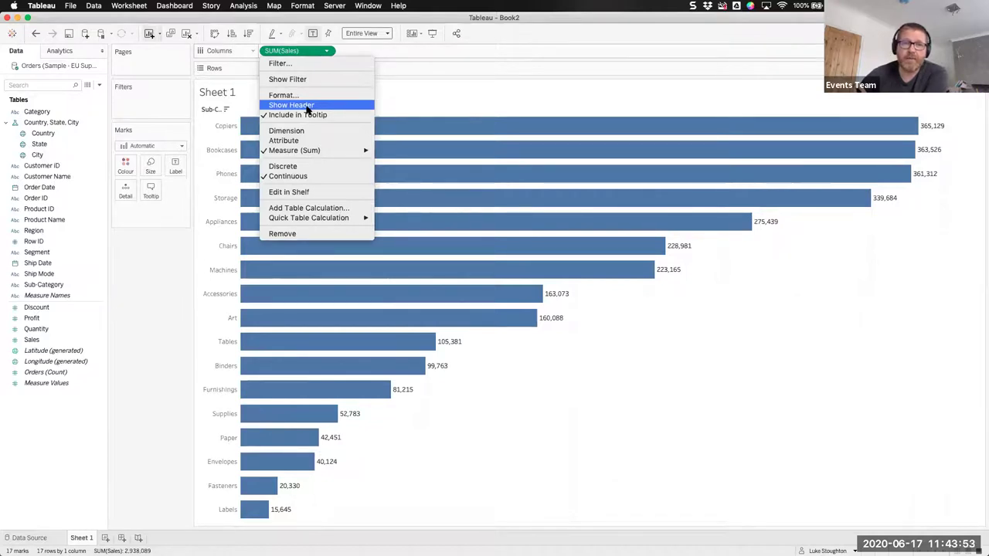
pyautogui.click(593, 369)
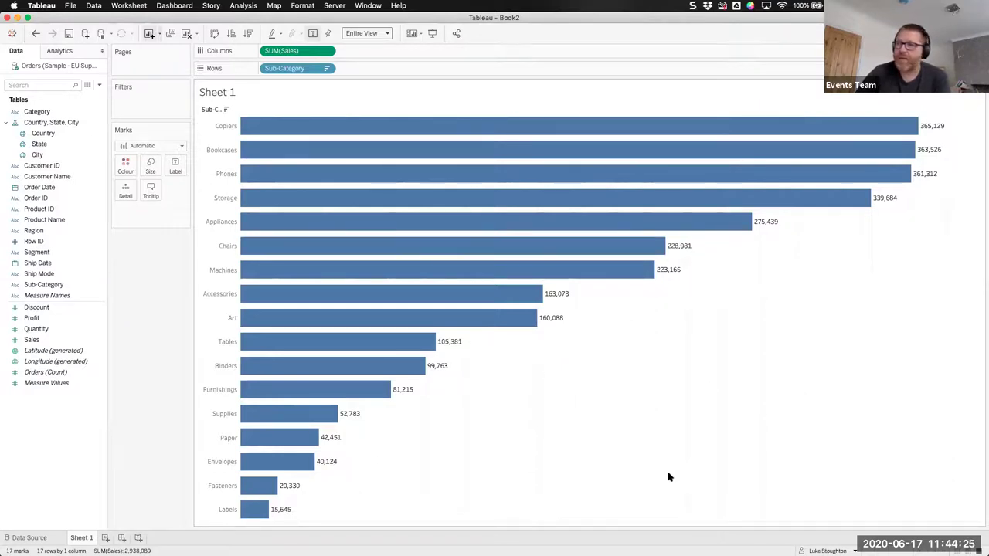
# Step: Colour the bars by Profit
pyautogui.click(35, 319)
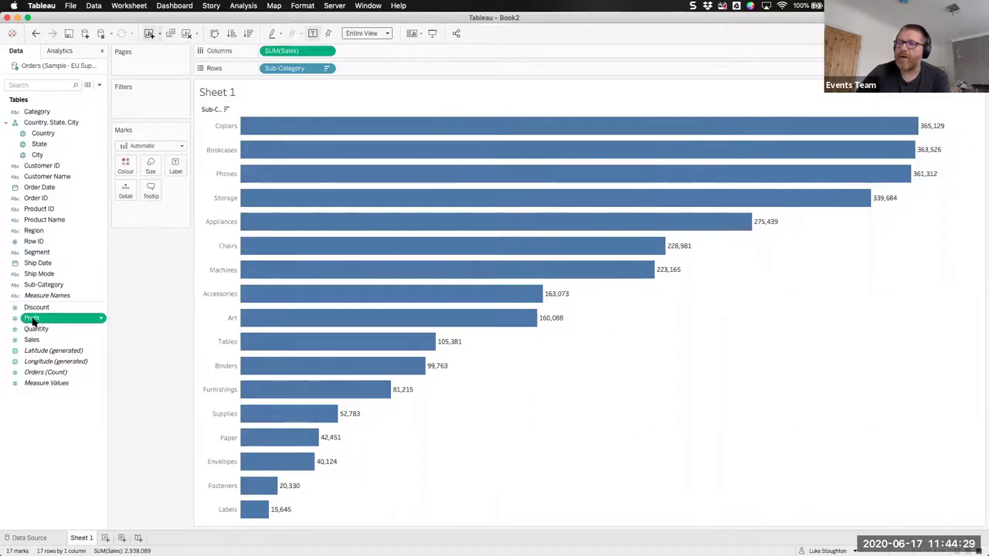
pyautogui.moveTo(33, 321); pyautogui.dragTo(125, 167)
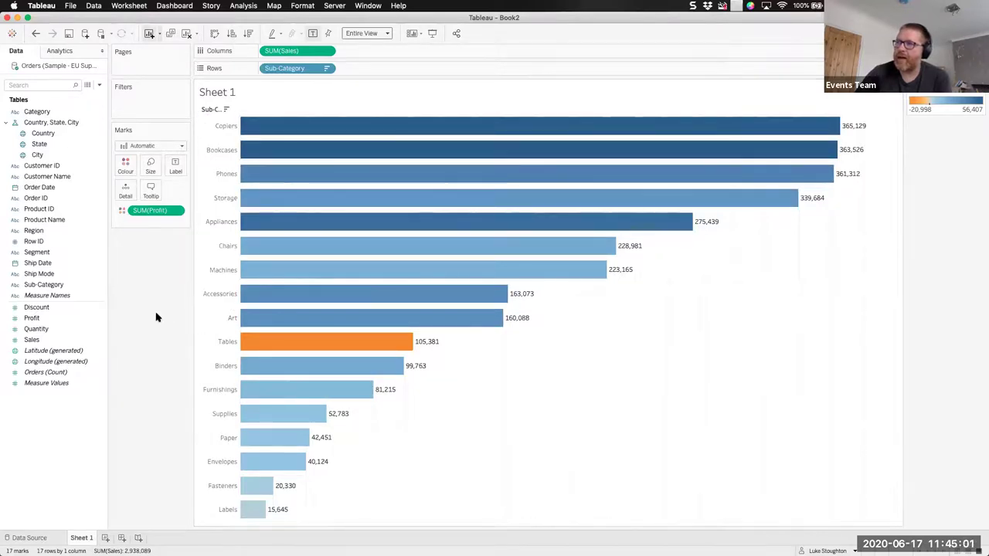
# Step: Look through the mark types available for the chart, leave it on Automatic, and examine the Profit-coloured bars
pyautogui.click(152, 147)
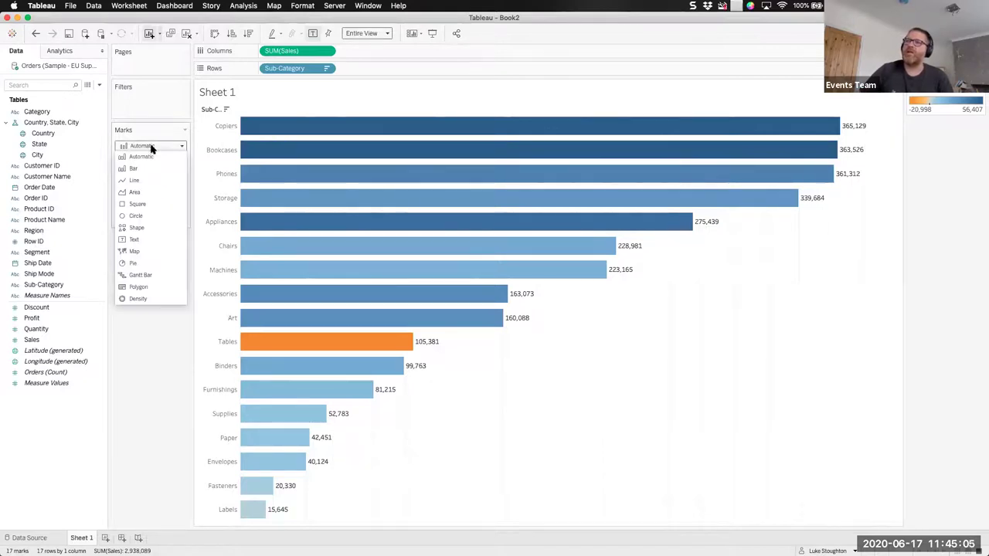
pyautogui.click(151, 146)
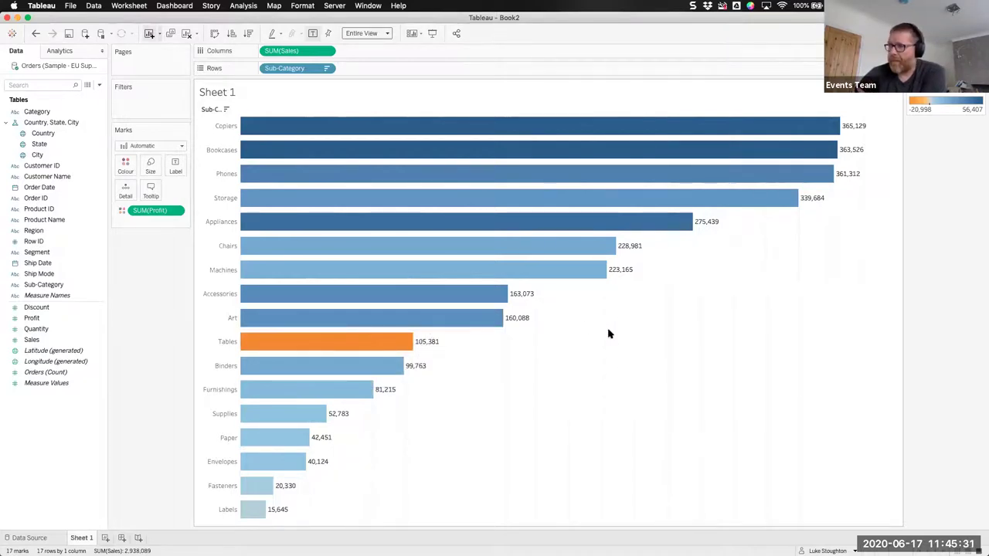
pyautogui.moveTo(376, 323)
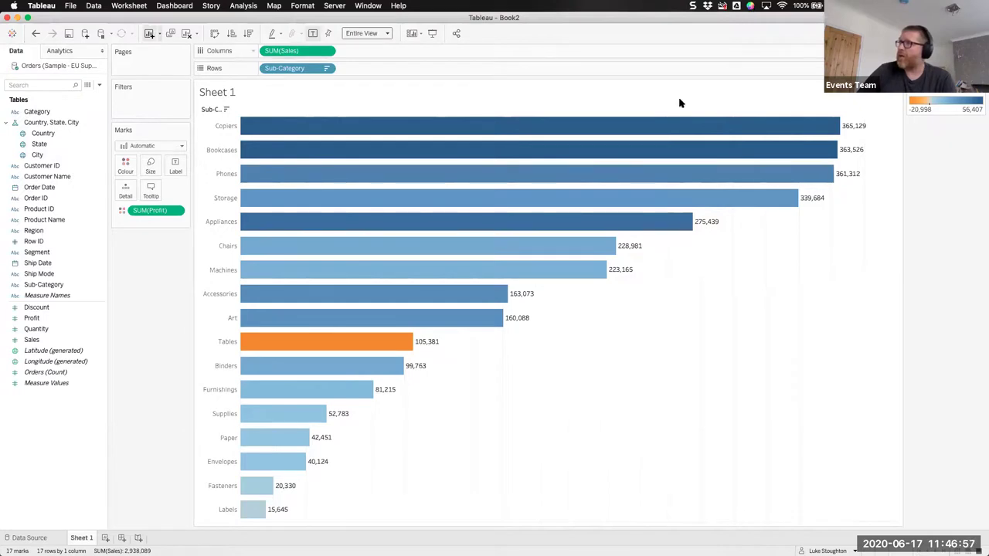
# Step: Change the Profit colour palette to Red-Green Diverging
pyautogui.click(129, 165)
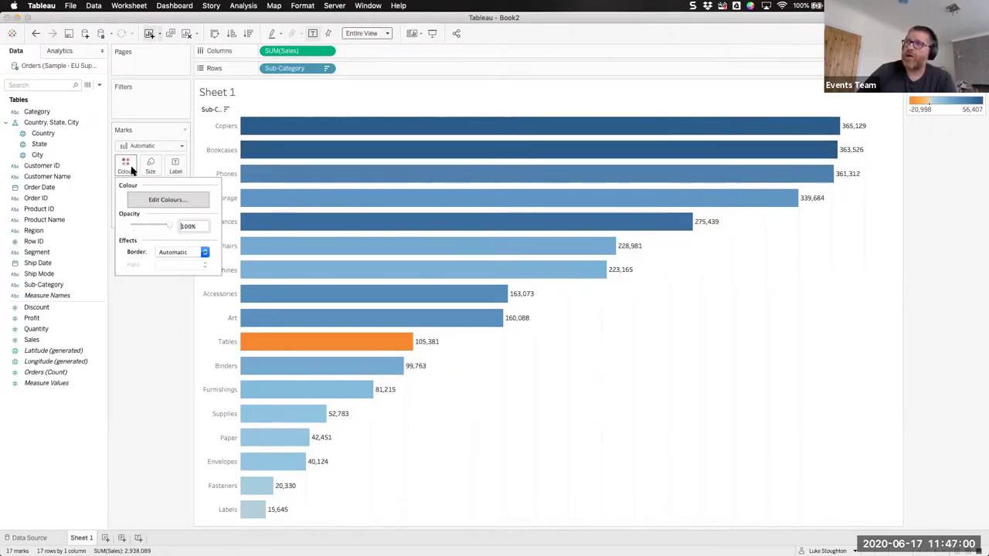
pyautogui.click(142, 198)
pyautogui.click(397, 231)
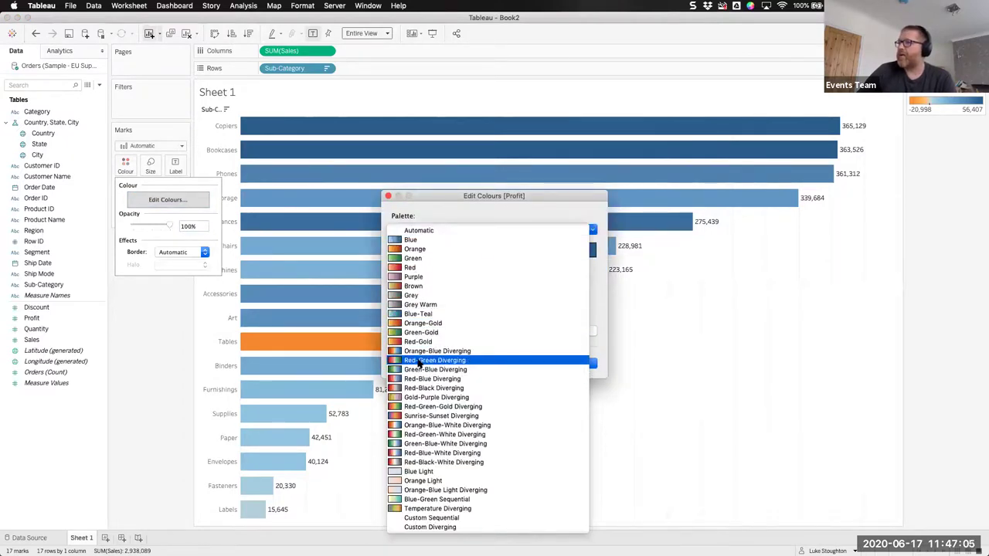
pyautogui.click(420, 360)
pyautogui.click(576, 363)
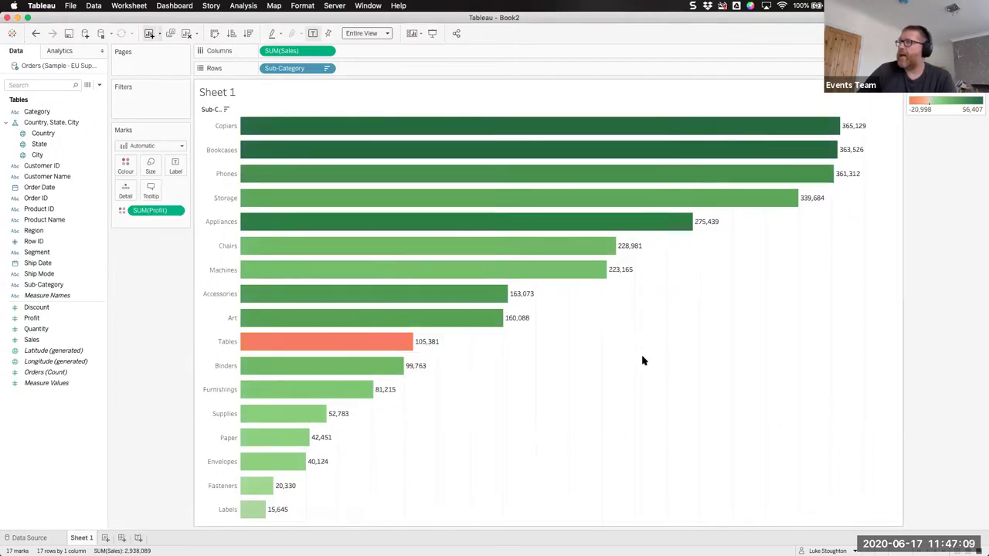
# Step: Preview the red-green chart with Color Oracle's Deuteranopia simulation and return to normal vision
pyautogui.click(751, 6)
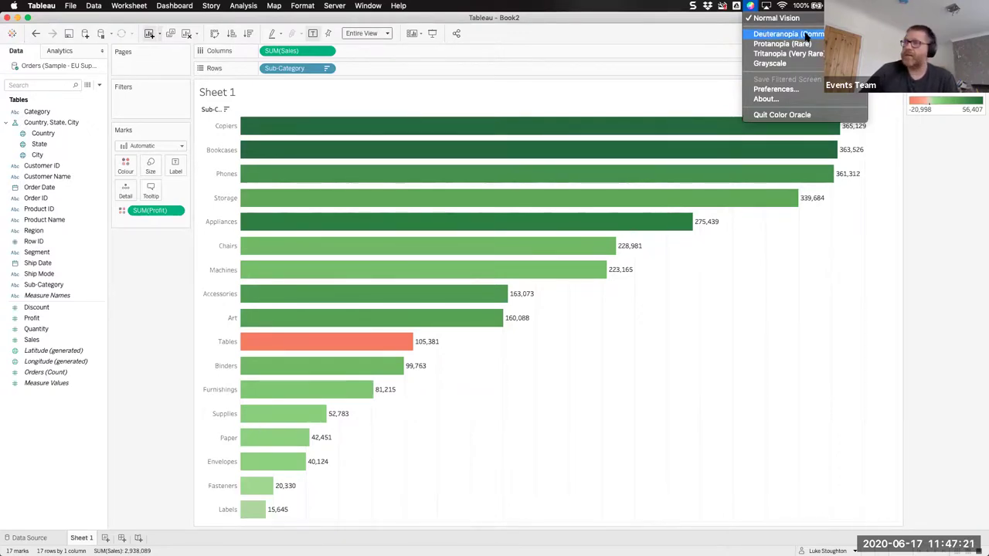
pyautogui.click(806, 35)
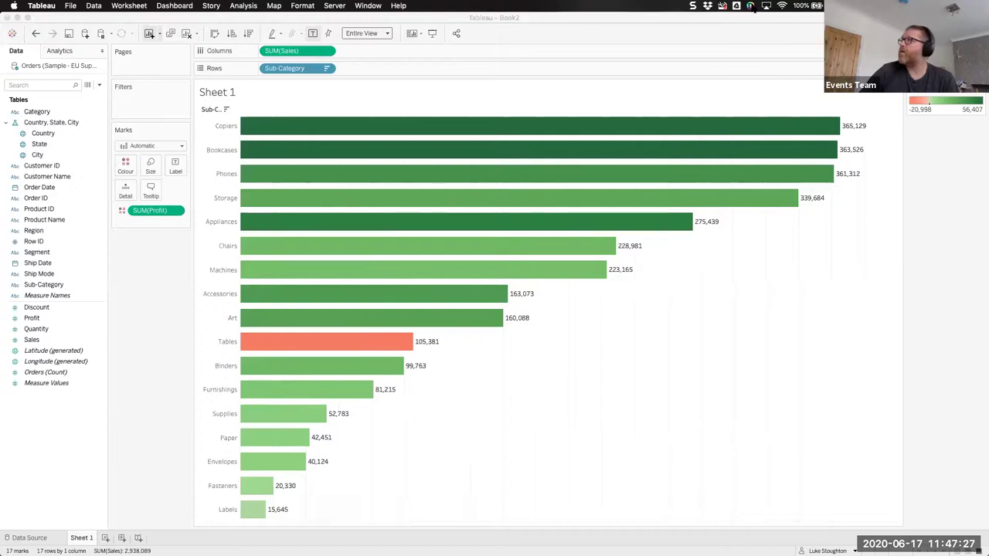
pyautogui.click(750, 6)
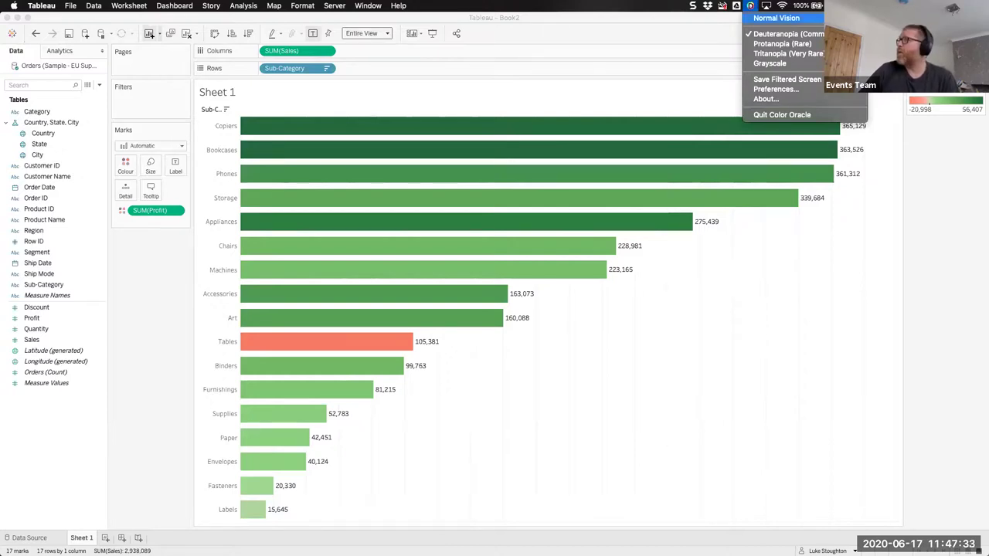
pyautogui.click(684, 94)
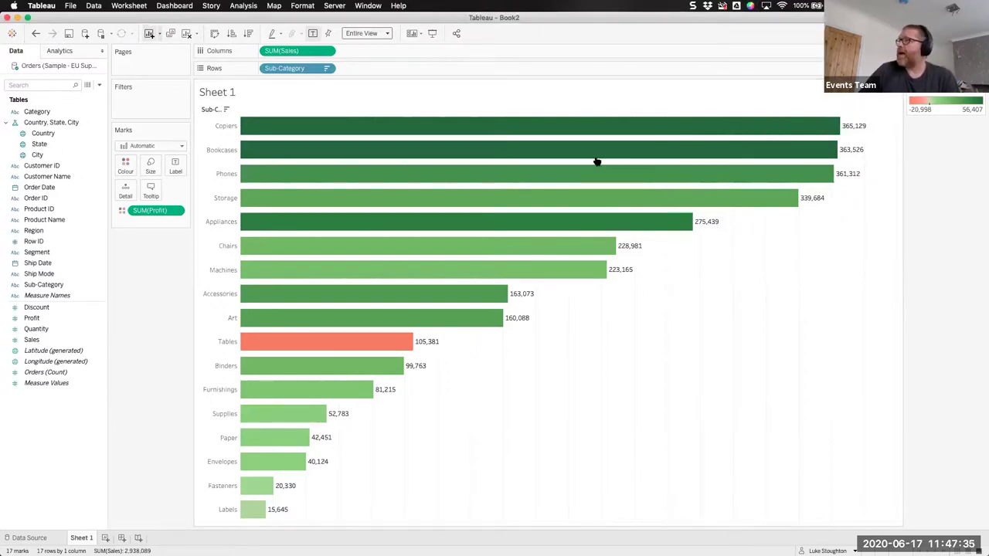
pyautogui.moveTo(579, 164)
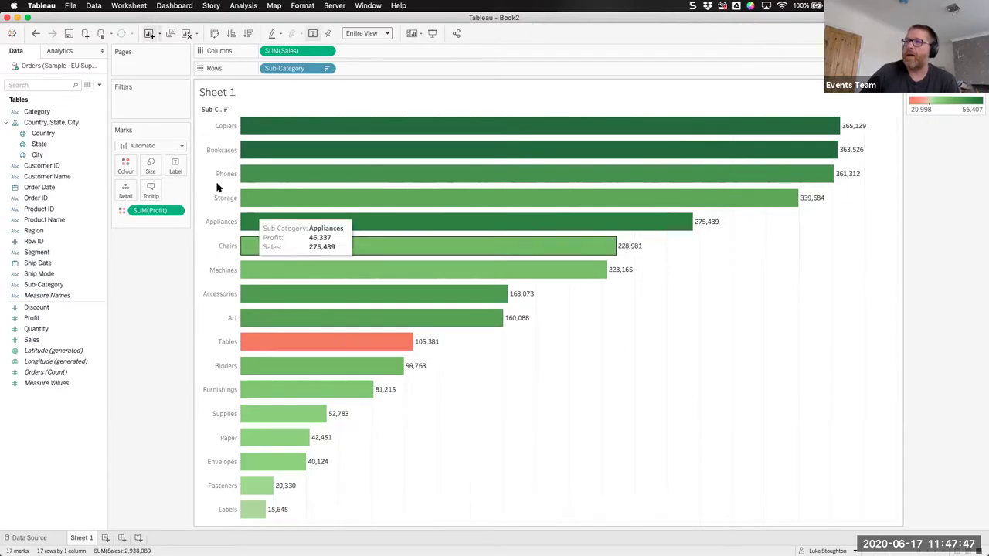
# Step: Undo the Profit palette change to restore the orange-blue colours
pyautogui.click(36, 33)
pyautogui.moveTo(277, 344)
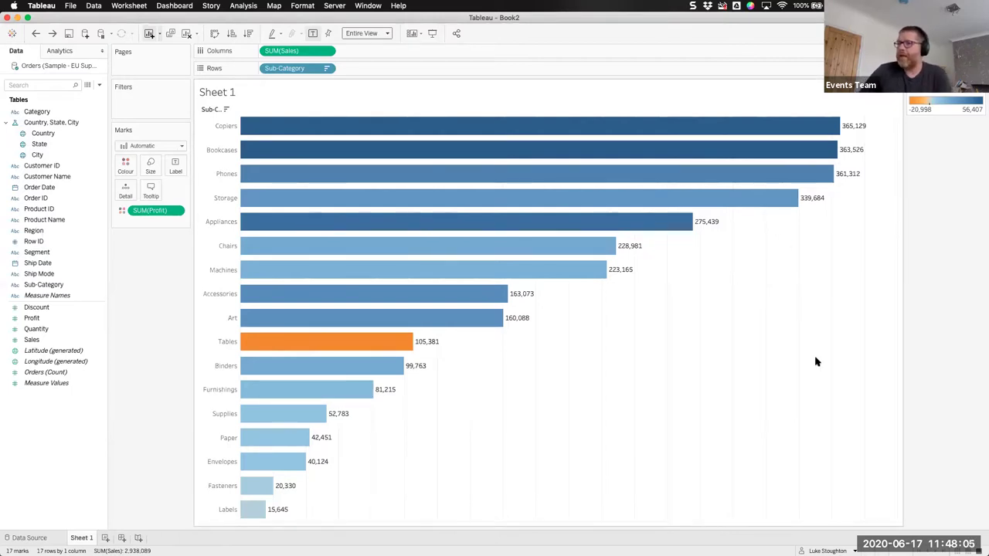
pyautogui.click(59, 327)
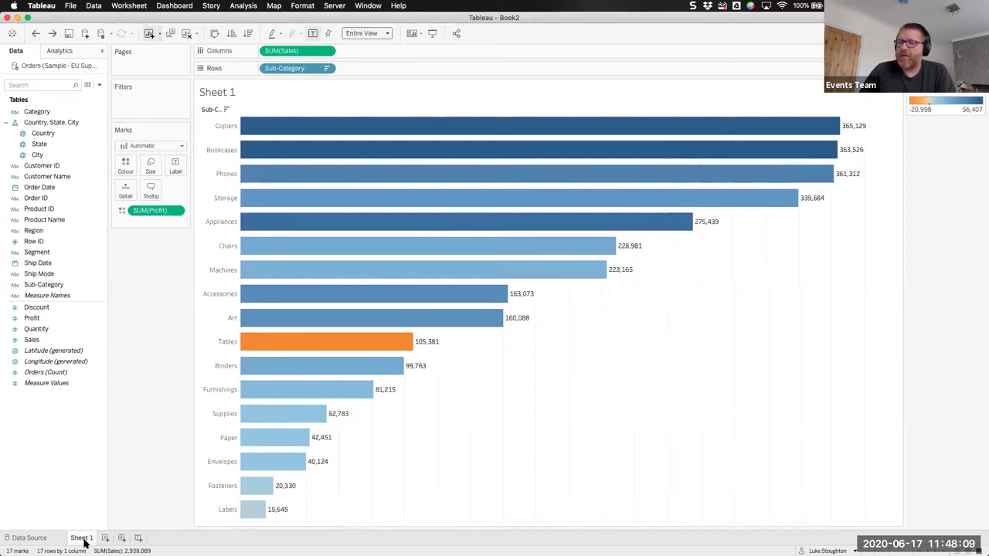
# Step: Rename Sheet 1 as Bars
pyautogui.moveTo(85, 543)
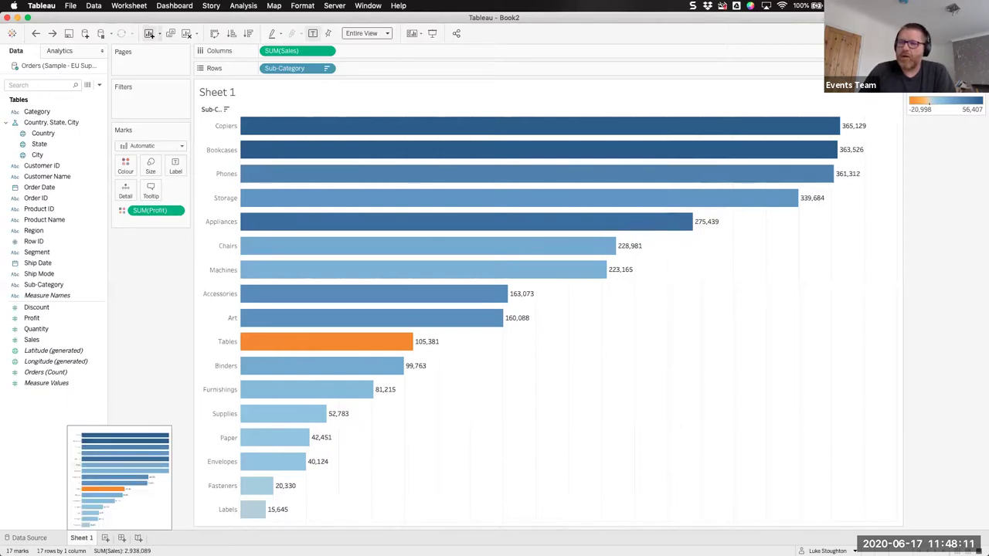
pyautogui.doubleClick(81, 538)
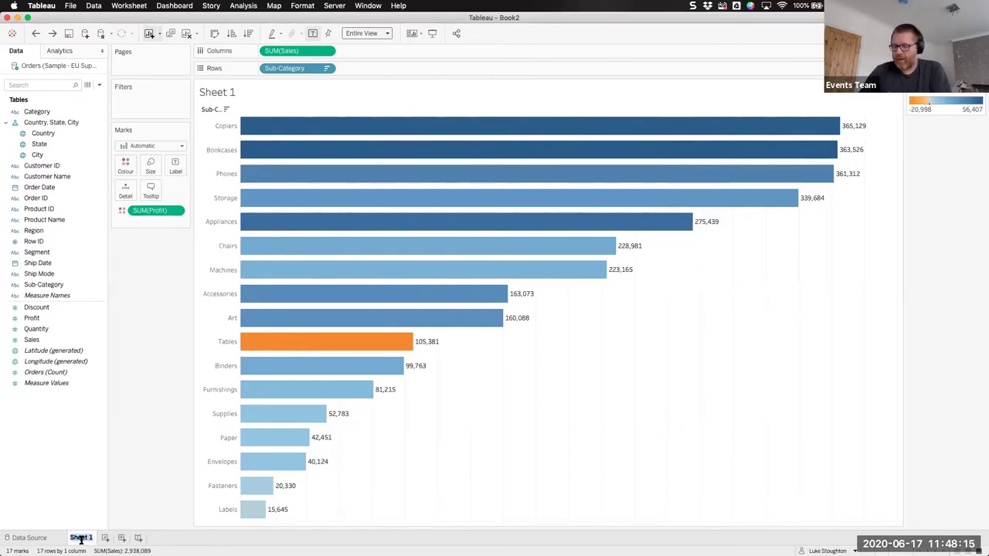
pyautogui.write('Bars')
pyautogui.click(133, 463)
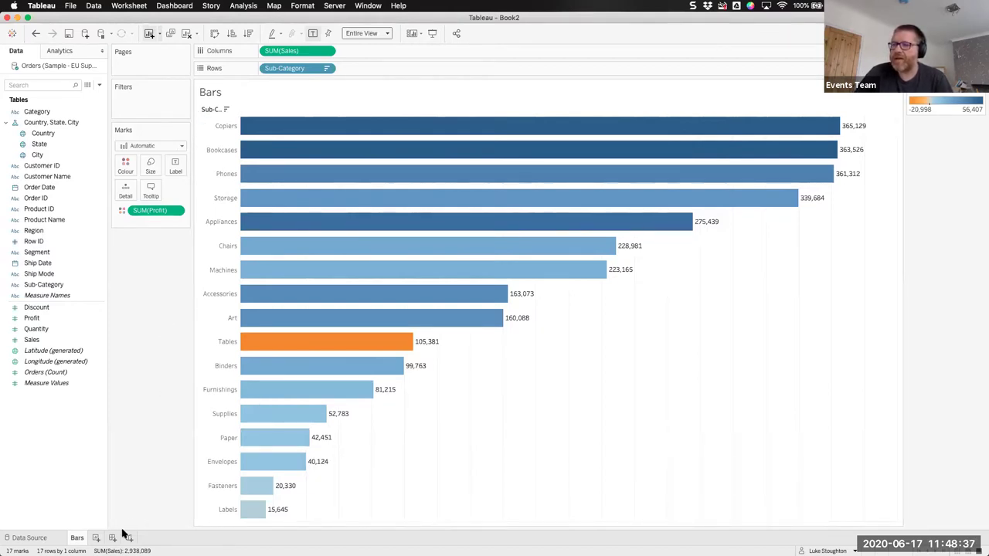
# Step: Add a new worksheet and start a map on it from the Country field
pyautogui.click(160, 34)
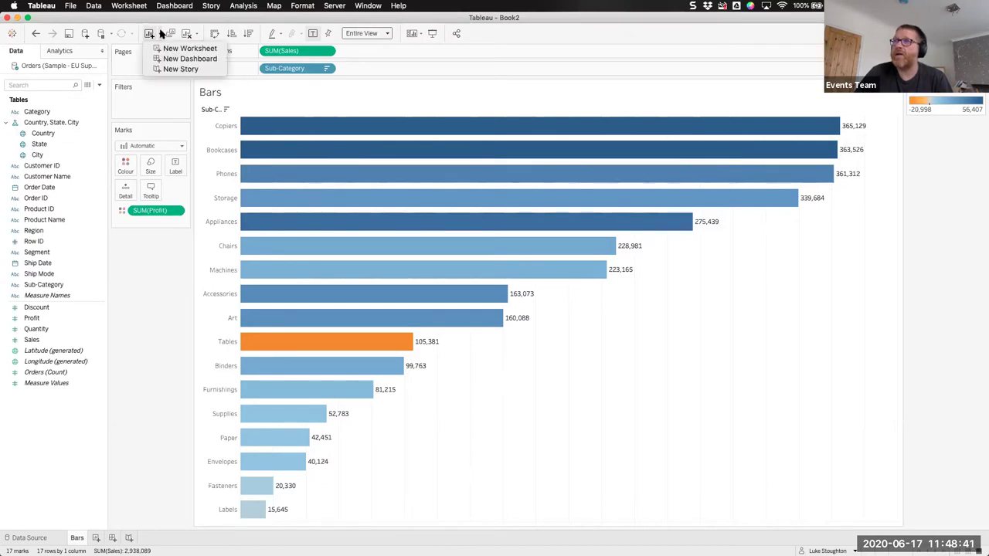
pyautogui.click(173, 378)
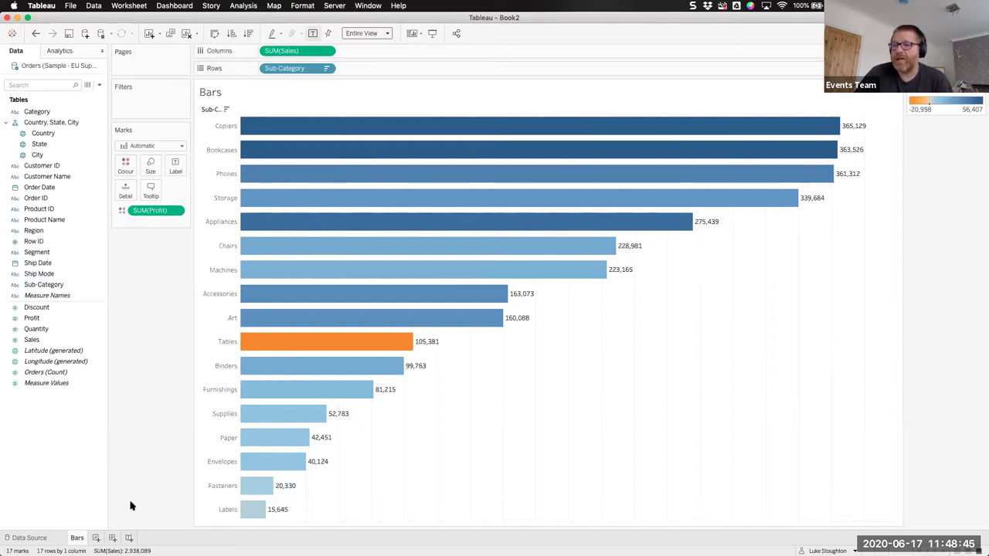
pyautogui.click(96, 539)
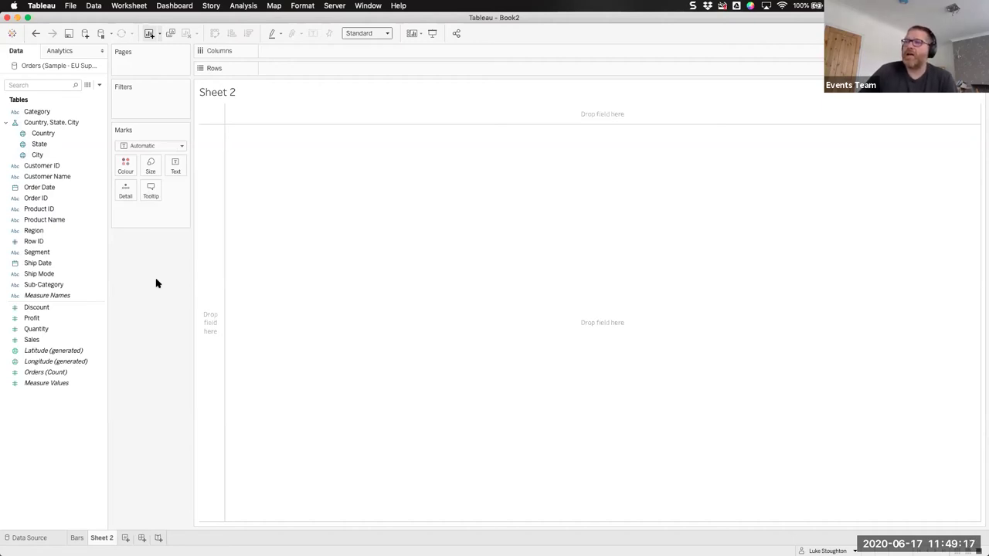
pyautogui.click(52, 133)
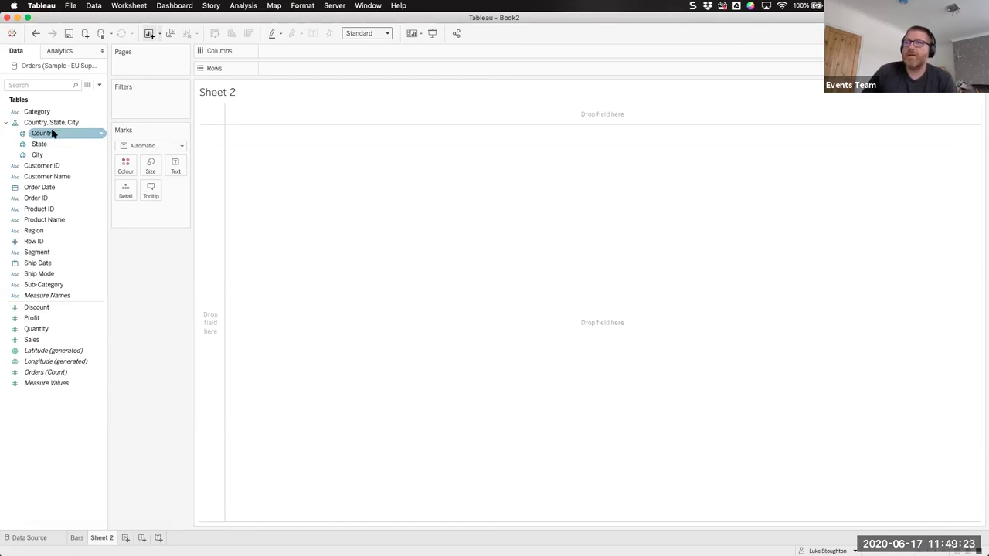
pyautogui.click(53, 134)
pyautogui.doubleClick(53, 134)
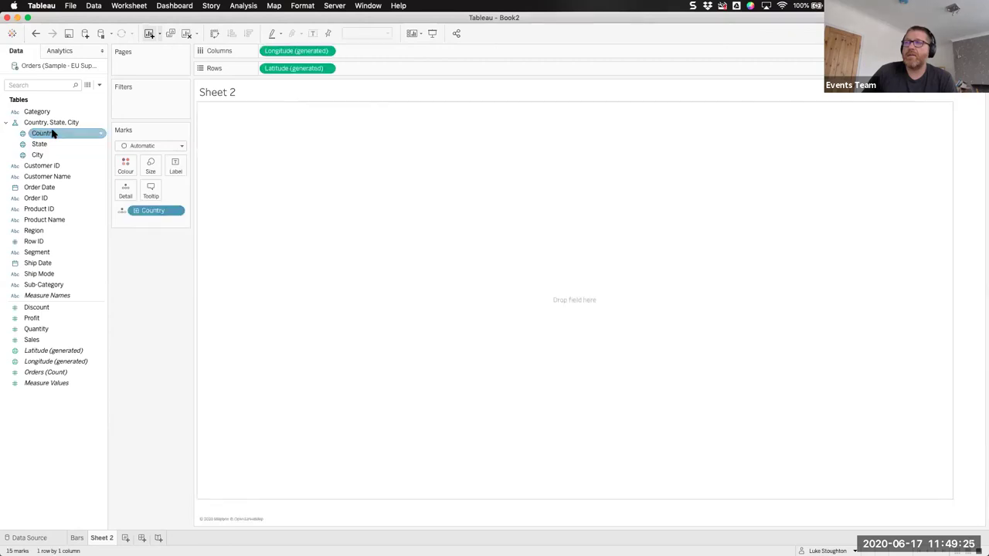